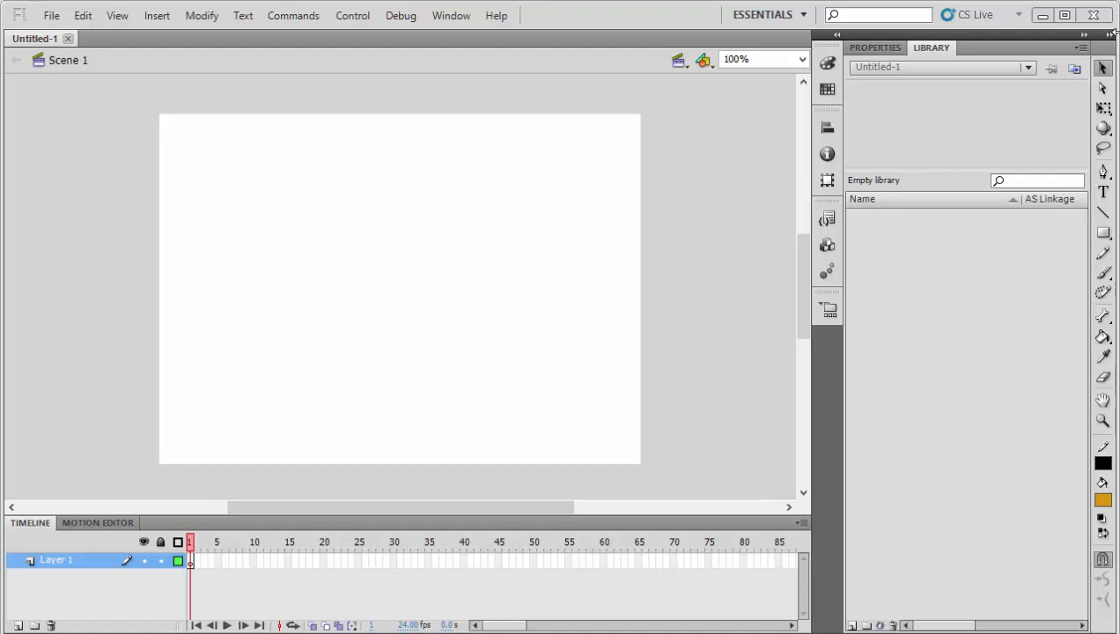
# - Add a text box containing a first name, fit its width to the word, and move it nearer the stage's centre
pyautogui.click(1103, 192)
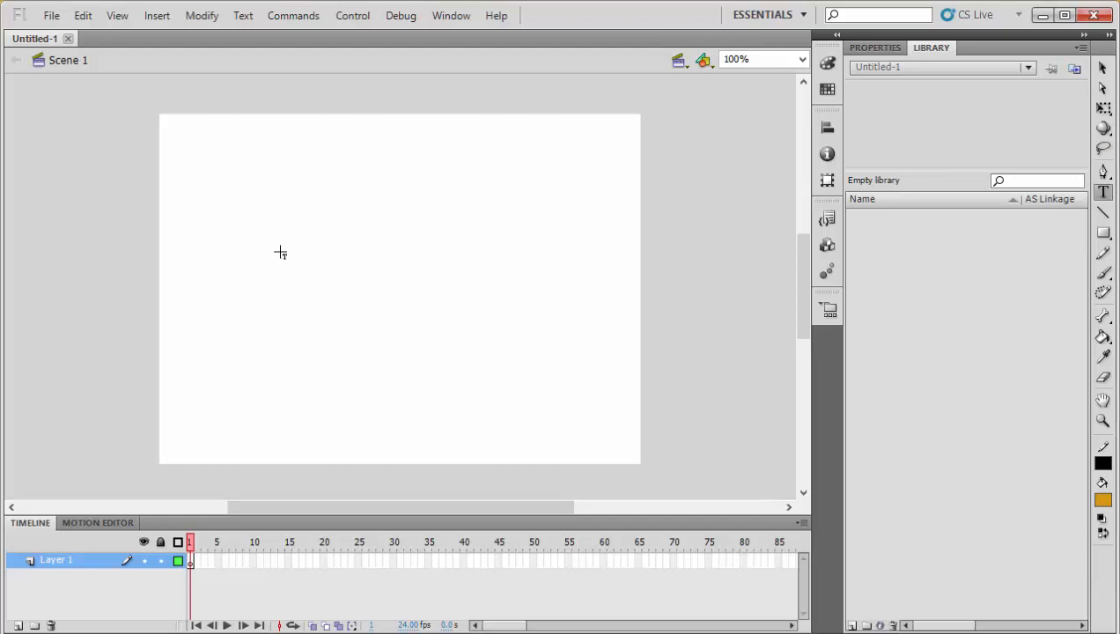
pyautogui.moveTo(290, 163); pyautogui.dragTo(535, 240)
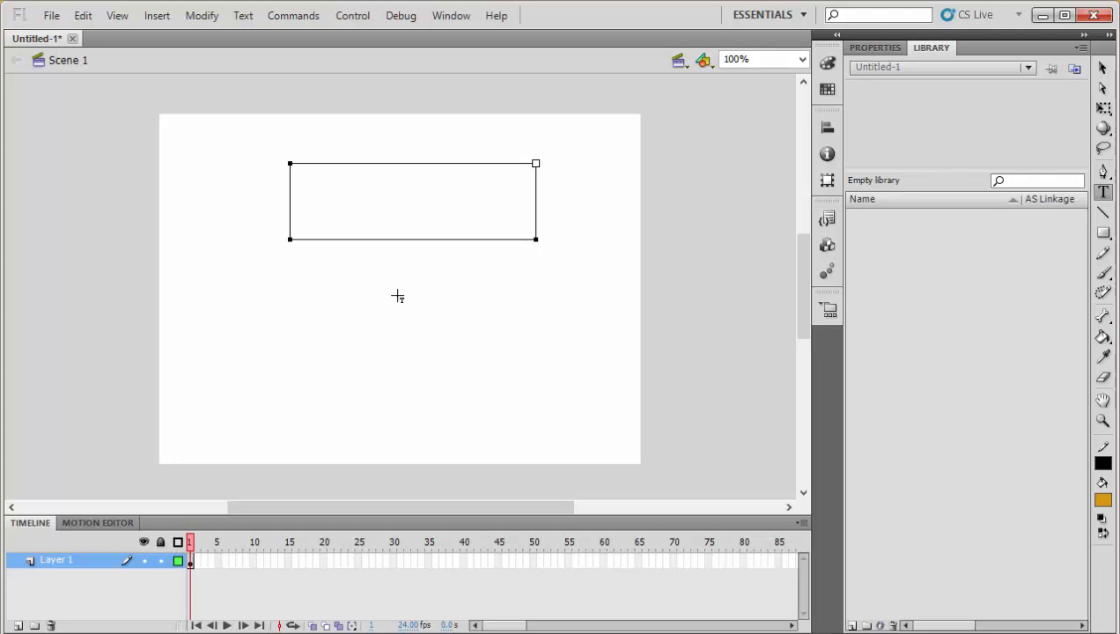
pyautogui.write('Faisal')
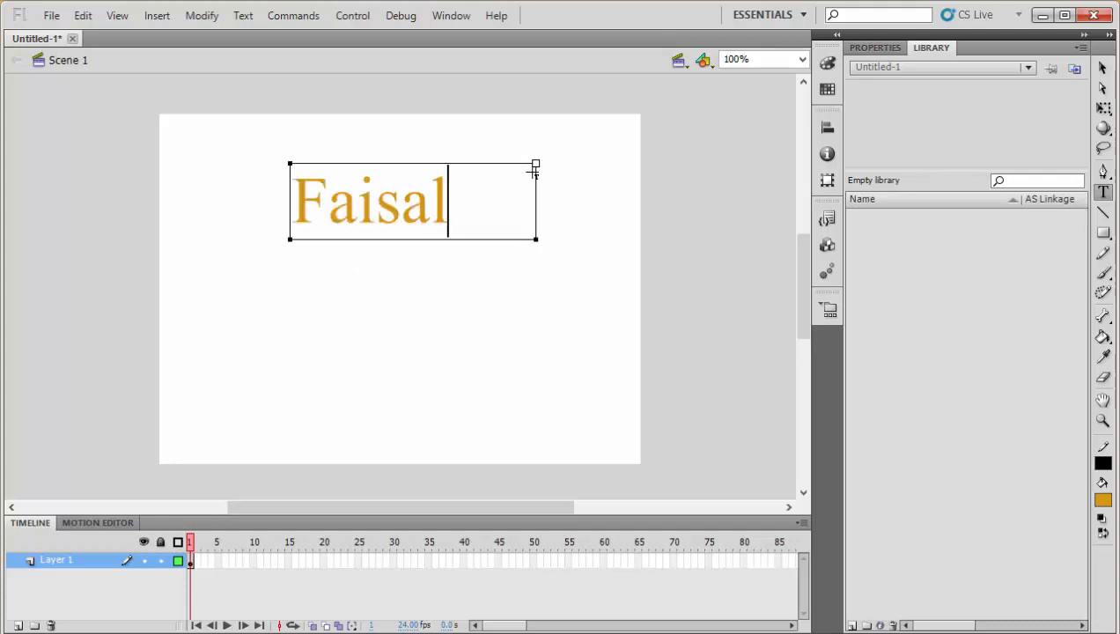
pyautogui.moveTo(535, 164); pyautogui.dragTo(452, 189)
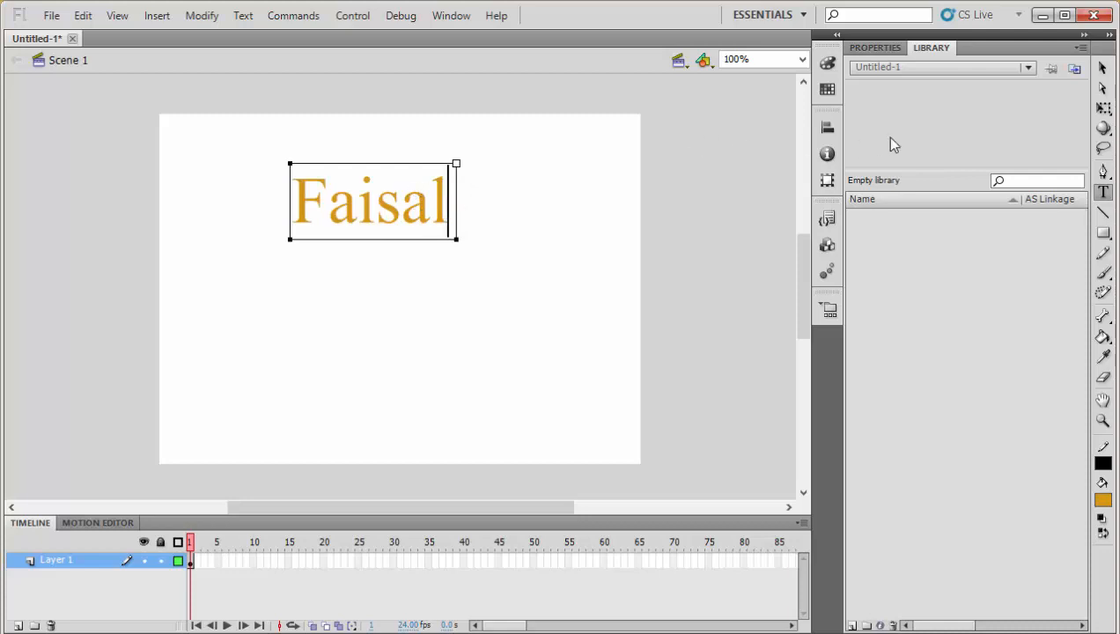
pyautogui.click(1103, 68)
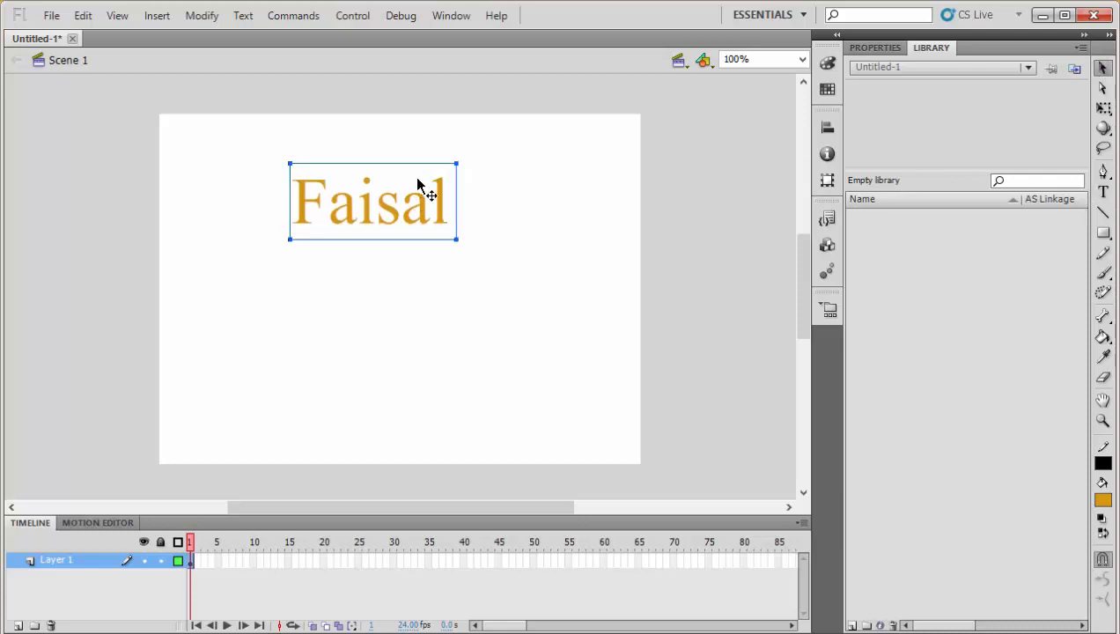
pyautogui.moveTo(433, 232)
pyautogui.mouseDown()
pyautogui.moveTo(452, 257)
pyautogui.moveTo(440, 241)
pyautogui.mouseUp()
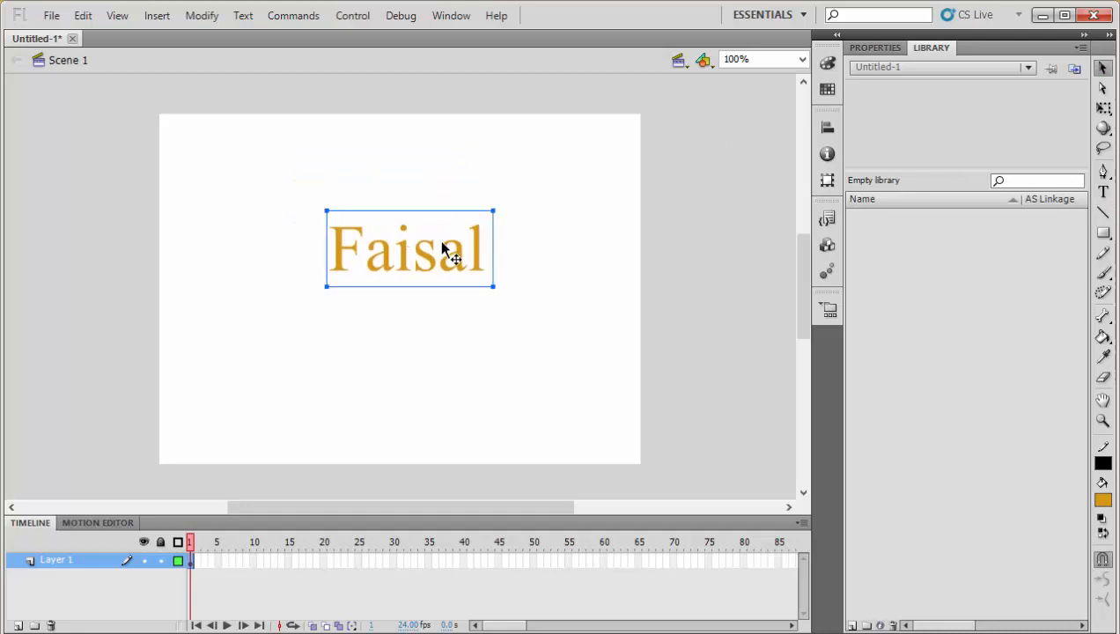
# - Change the font family of the whole name to Tw Cen MT Condensed Extra Bold
pyautogui.click(1104, 194)
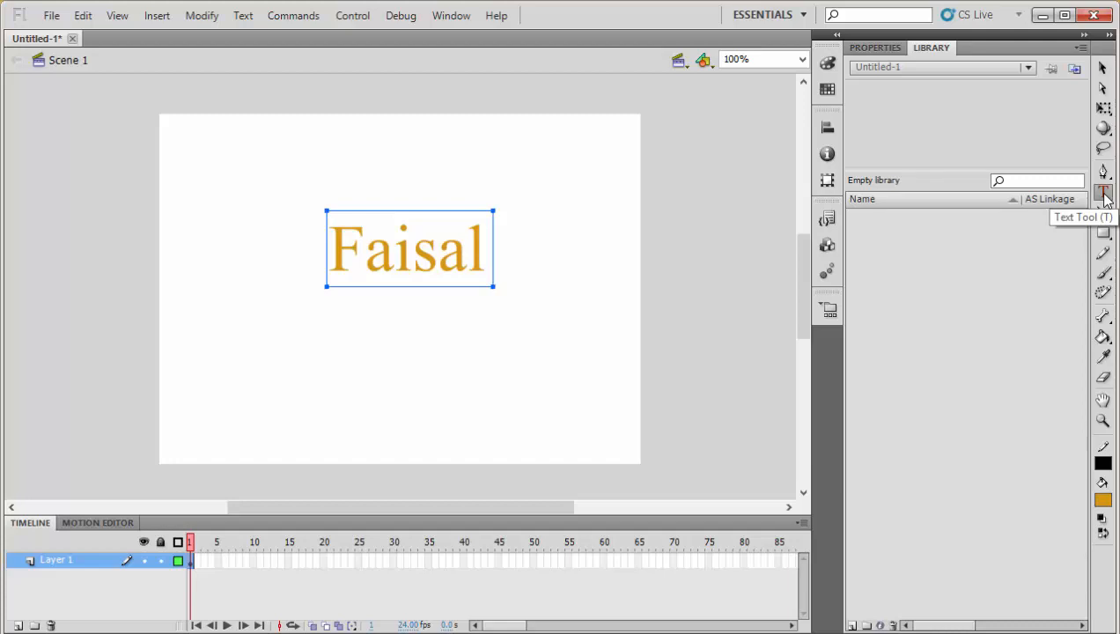
pyautogui.click(881, 48)
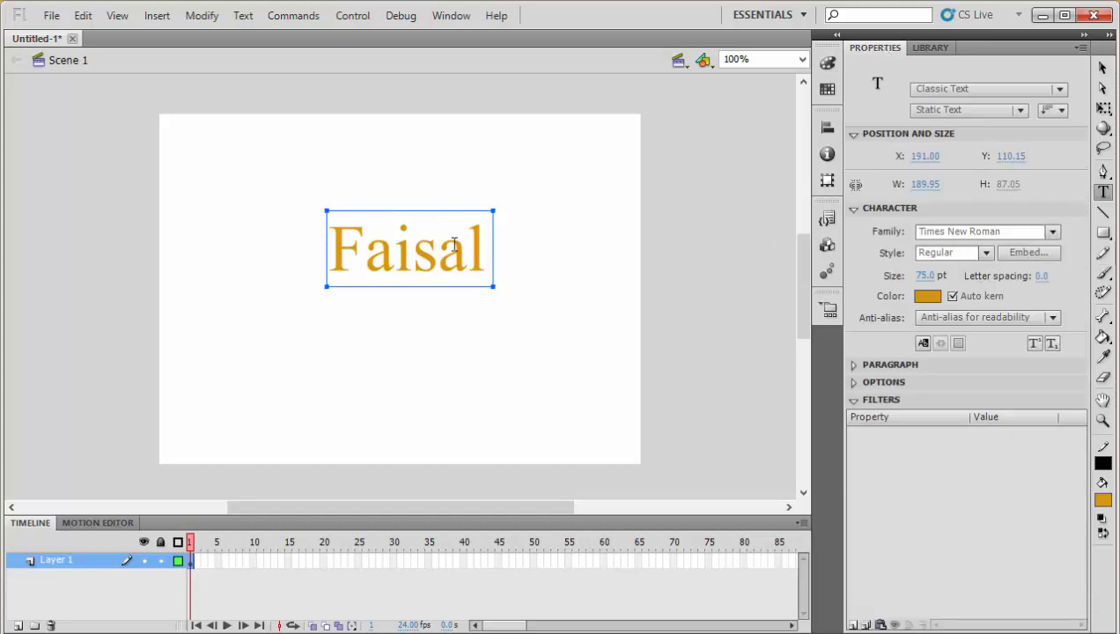
pyautogui.moveTo(485, 247); pyautogui.dragTo(308, 246)
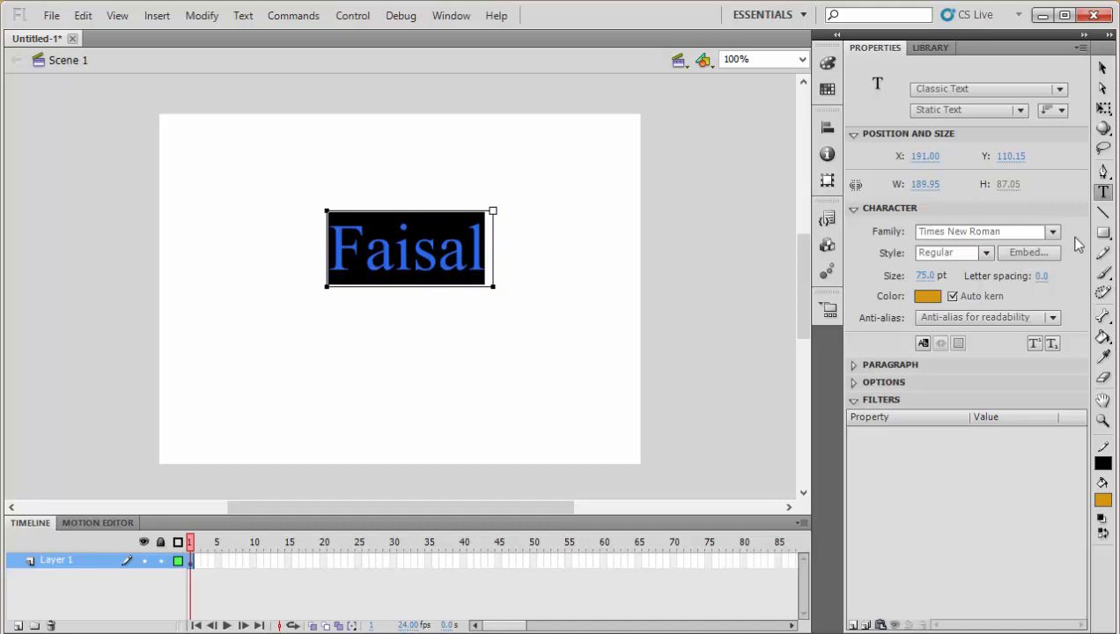
pyautogui.click(1052, 232)
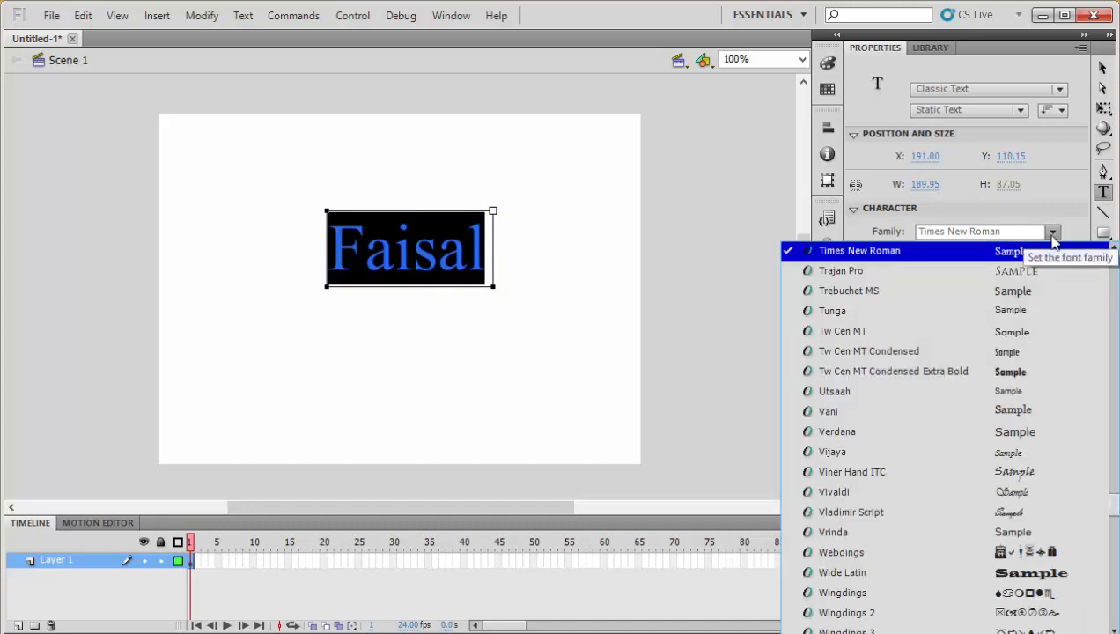
pyautogui.click(1061, 379)
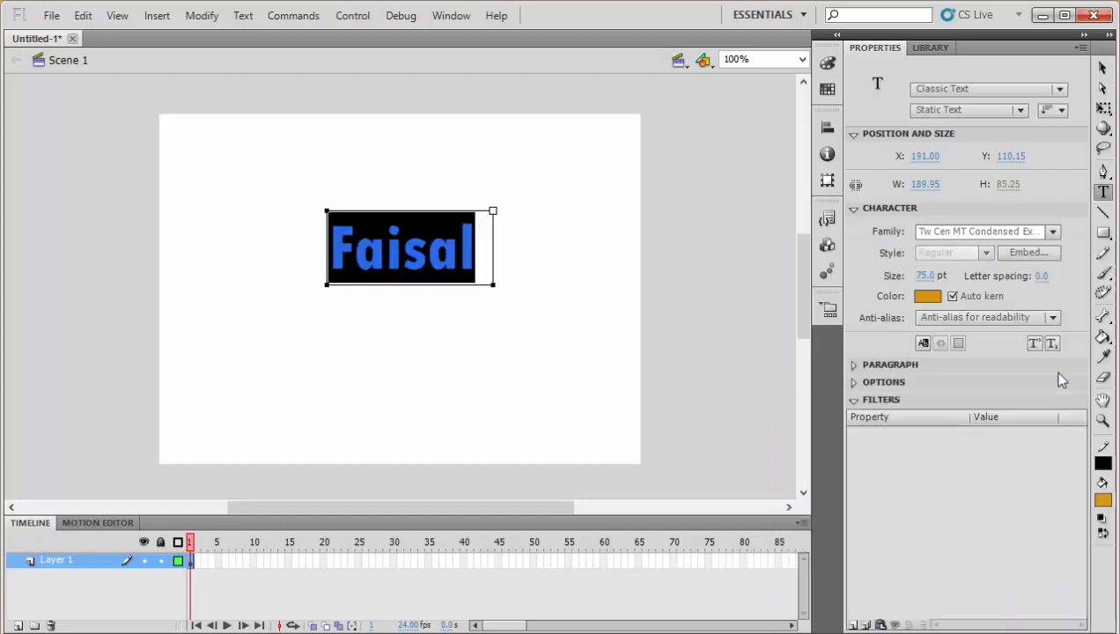
# - Set the name's font size to 100 pt and refit its box so the word fits on one line, roughly centred horizontally
pyautogui.click(930, 276)
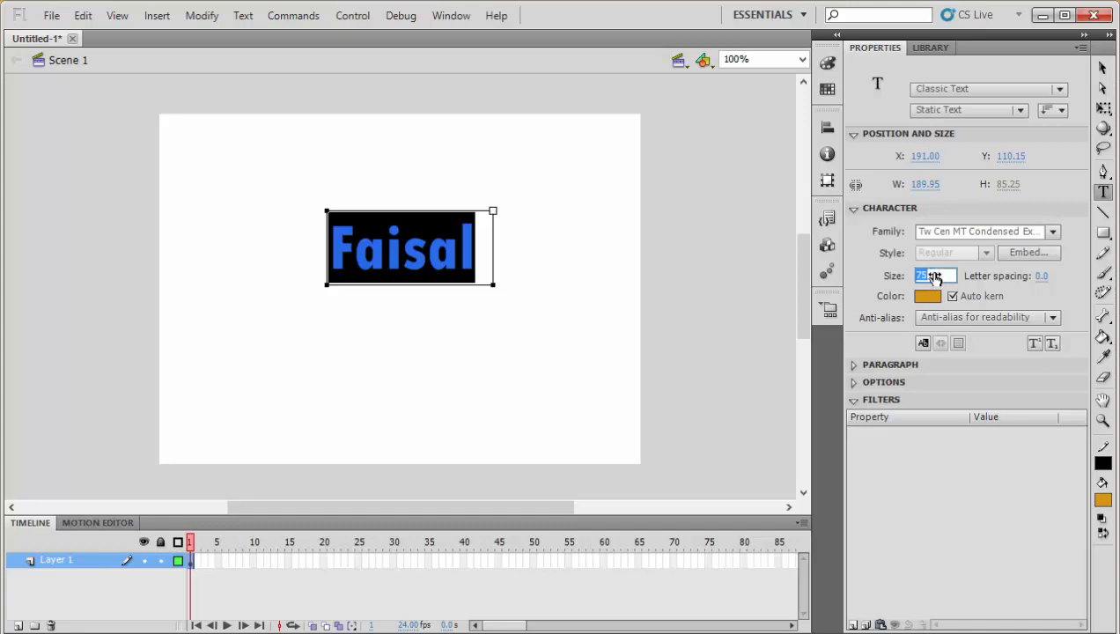
pyautogui.write('100')
pyautogui.press('Return')
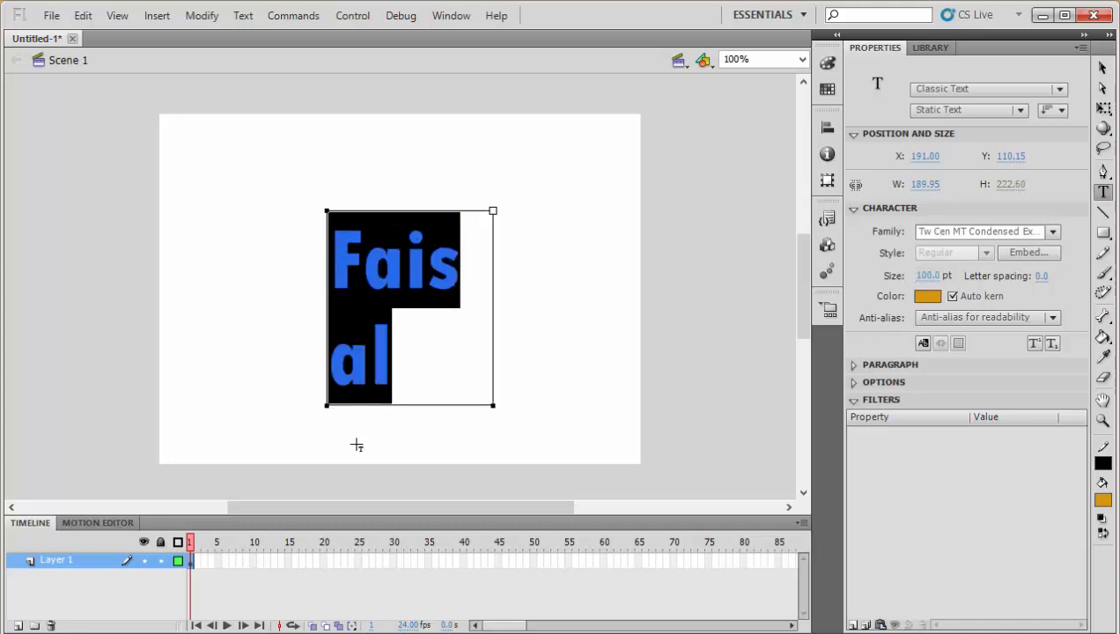
pyautogui.moveTo(493, 404); pyautogui.dragTo(572, 343)
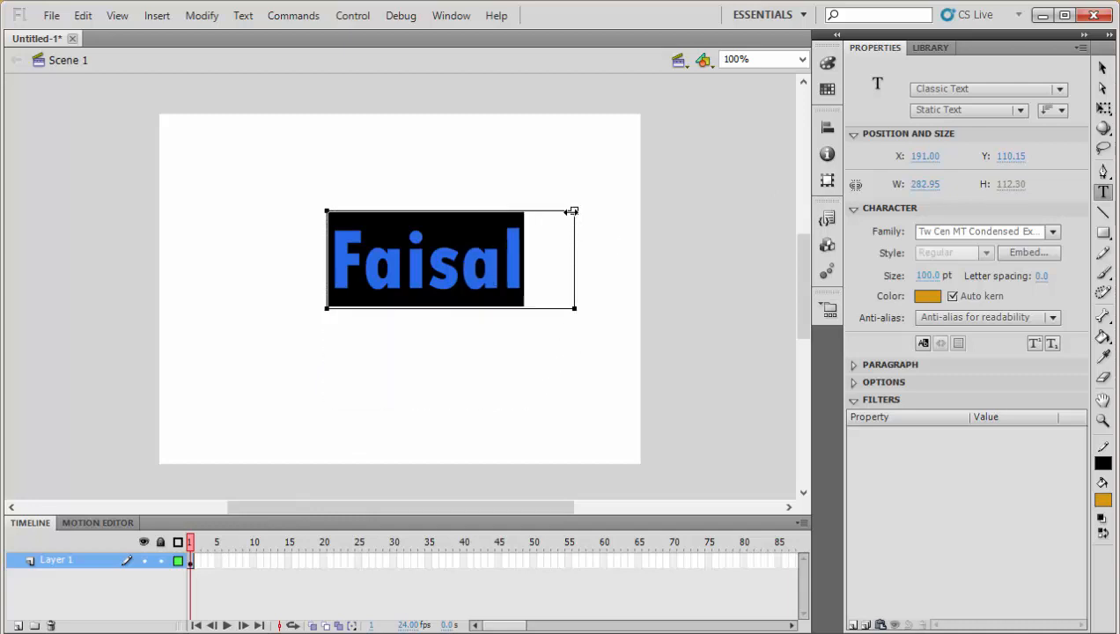
pyautogui.moveTo(574, 212); pyautogui.dragTo(535, 214)
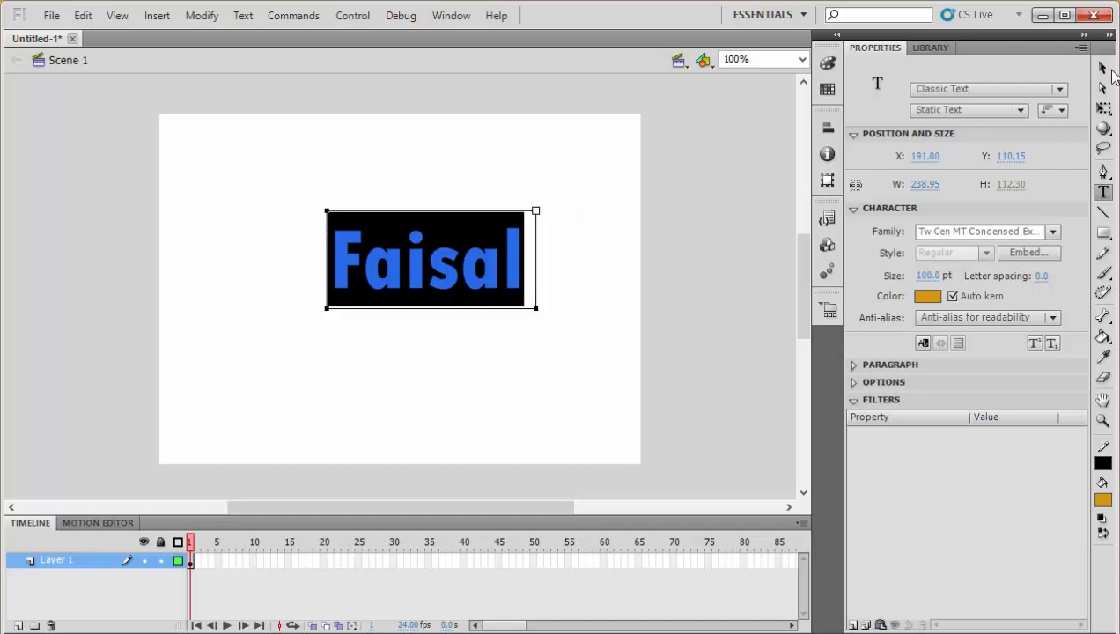
pyautogui.click(1102, 69)
pyautogui.moveTo(472, 274); pyautogui.dragTo(450, 271)
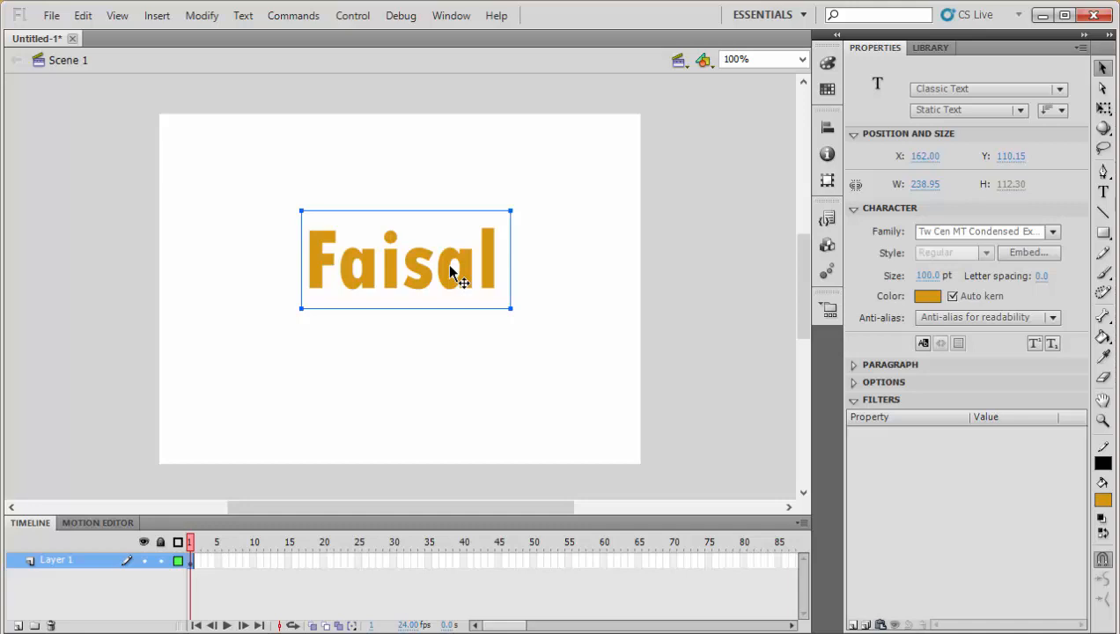
# - Break the text apart into single letters and distribute them to separate layers
pyautogui.hotkey('ctrl', 'b')
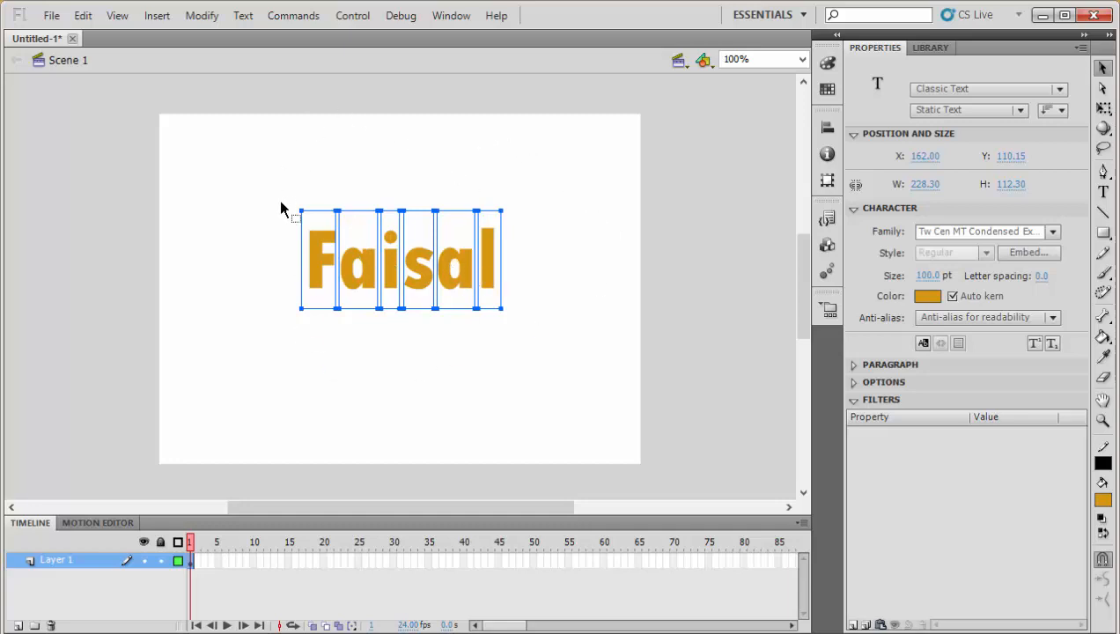
pyautogui.rightClick(315, 236)
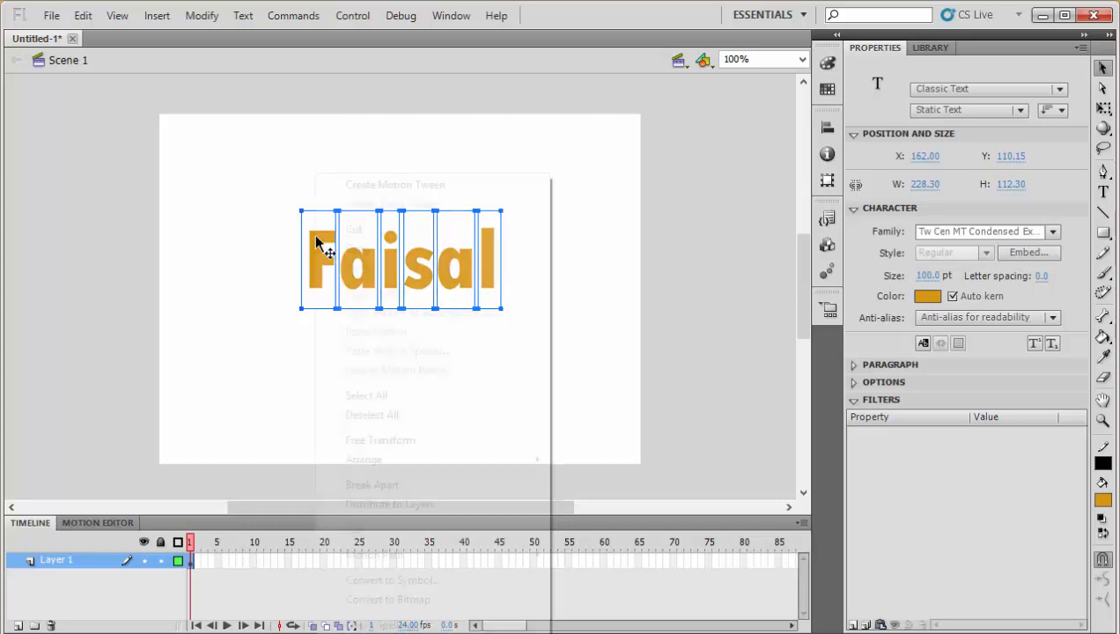
pyautogui.click(405, 515)
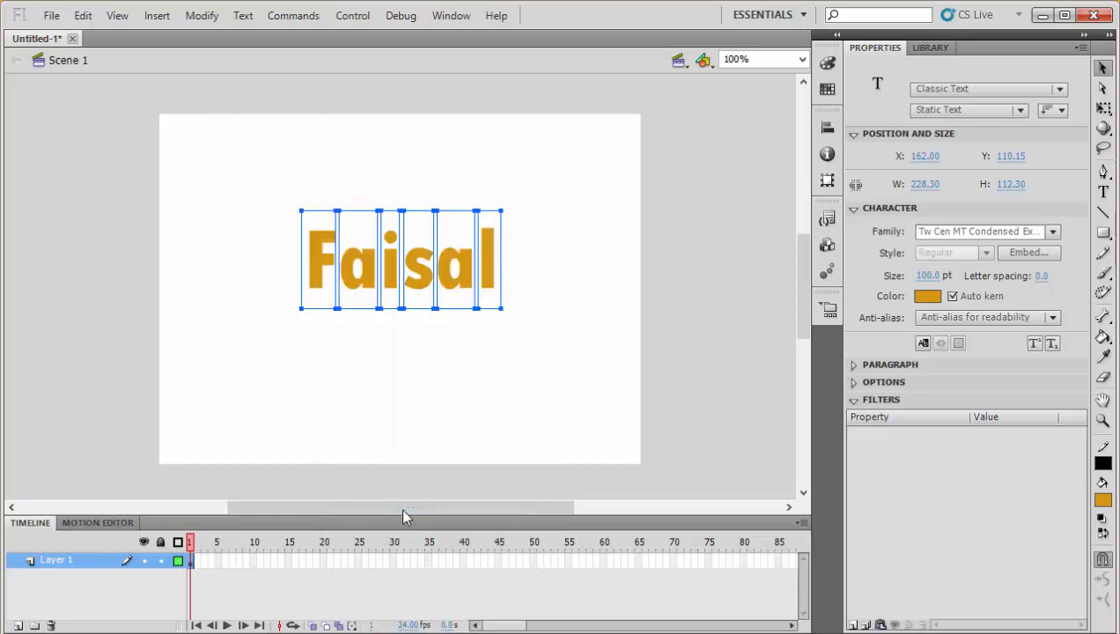
# - Enlarge the timeline to show all letter layers and move the F off the stage's left side to about X -75, Y 222 on frame 1
pyautogui.scroll(-2, 401, 491)
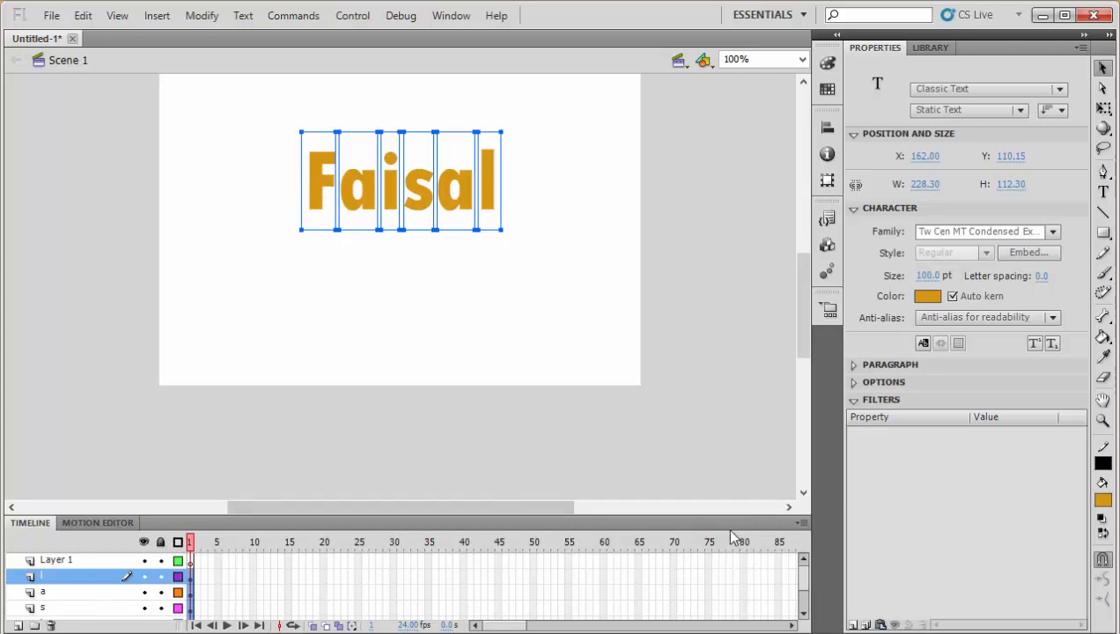
pyautogui.moveTo(700, 515); pyautogui.dragTo(695, 453)
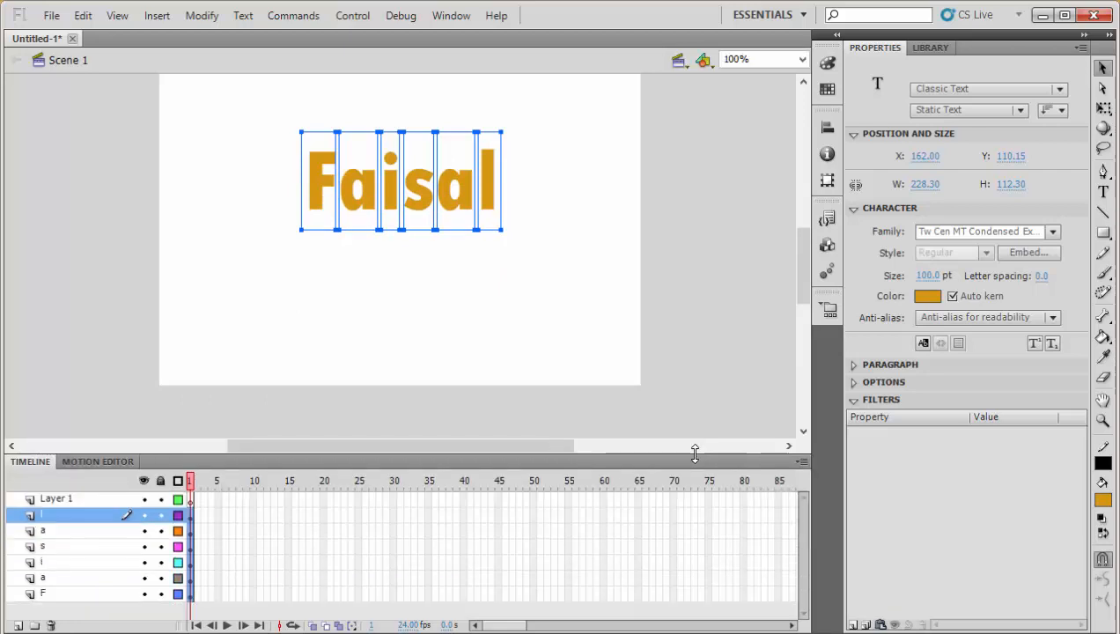
pyautogui.click(60, 595)
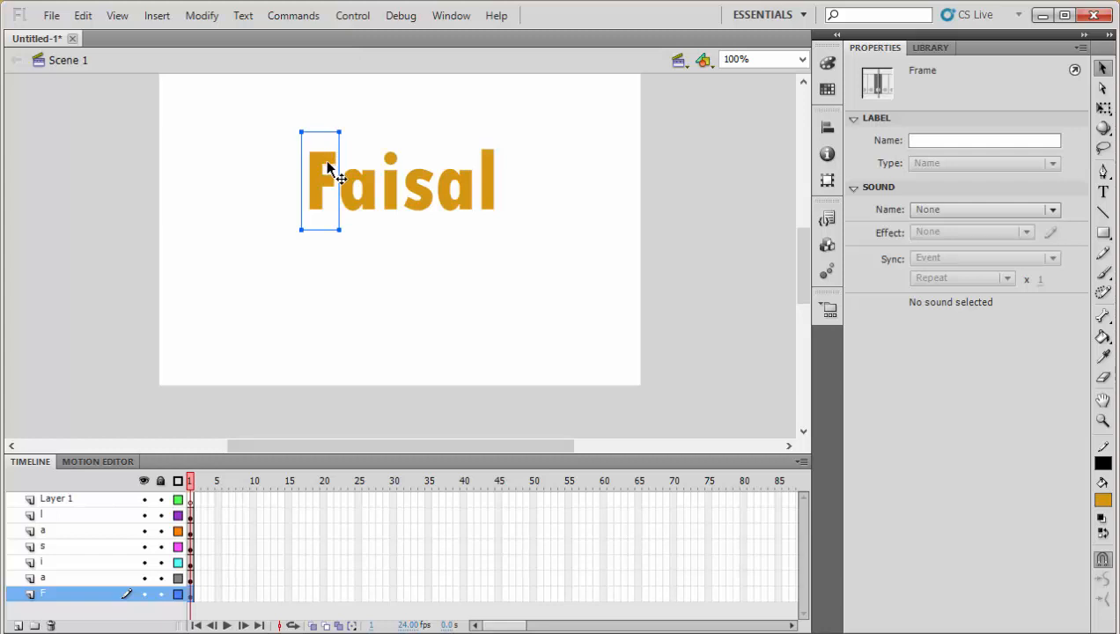
pyautogui.moveTo(328, 165); pyautogui.dragTo(121, 267)
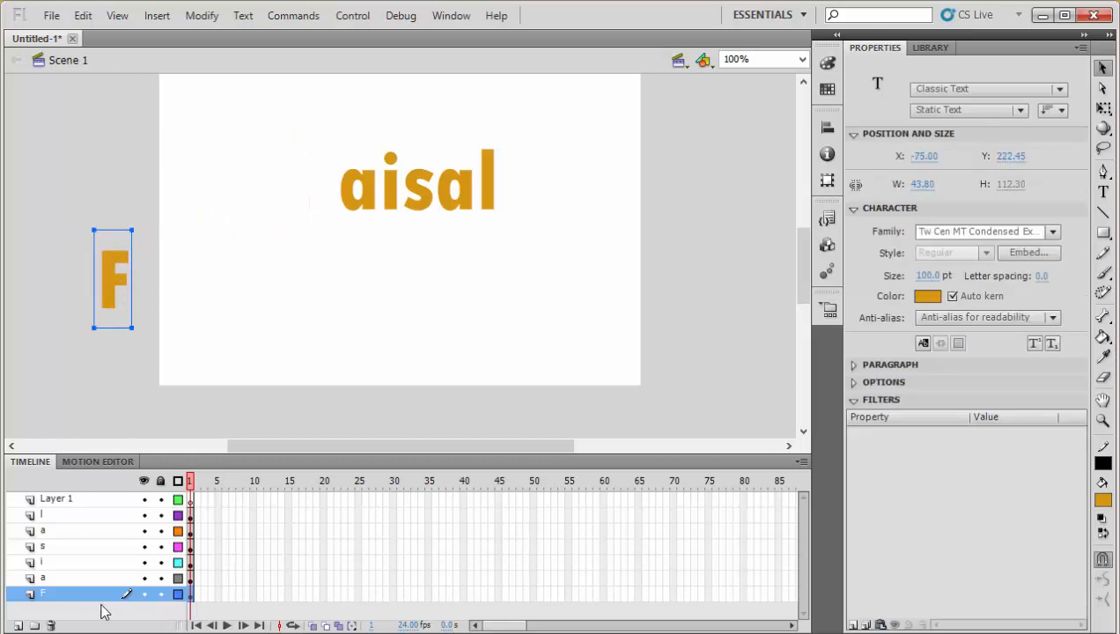
pyautogui.click(192, 596)
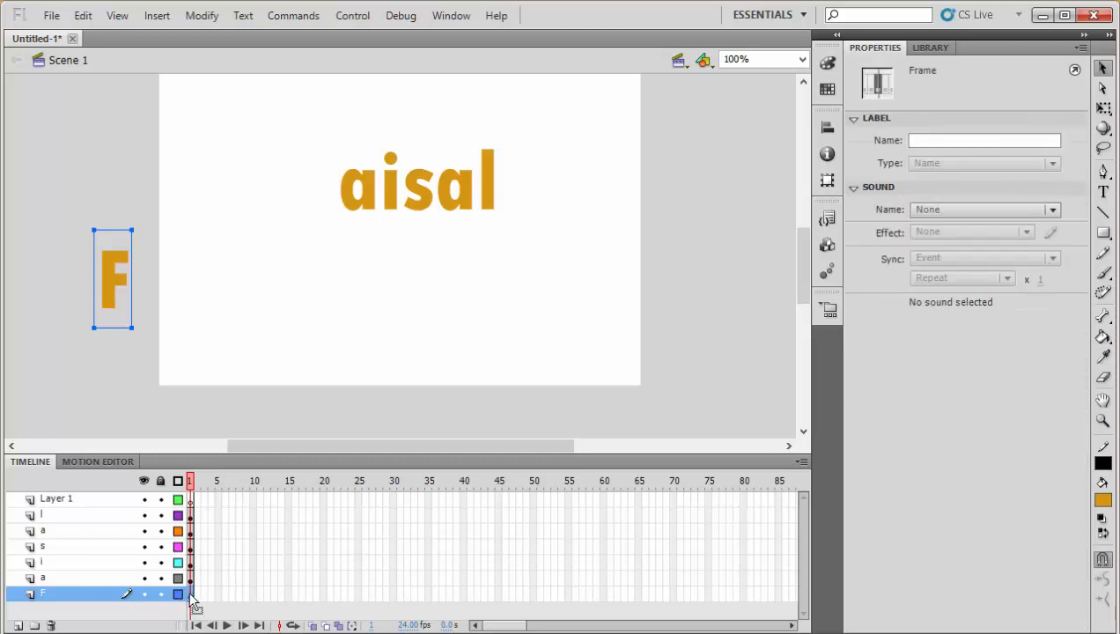
# - Reorder the letter layers below Layer 1 so they read F, a, i, s, a, l from first to last
pyautogui.moveTo(60, 601); pyautogui.dragTo(62, 508)
pyautogui.click(62, 595)
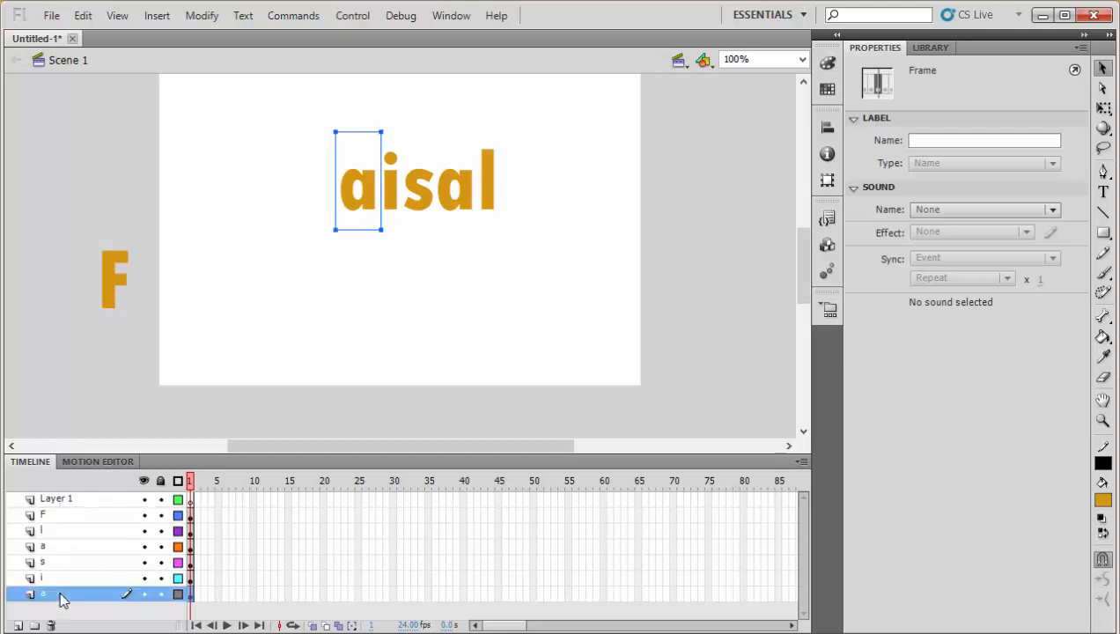
pyautogui.moveTo(61, 599); pyautogui.dragTo(68, 529)
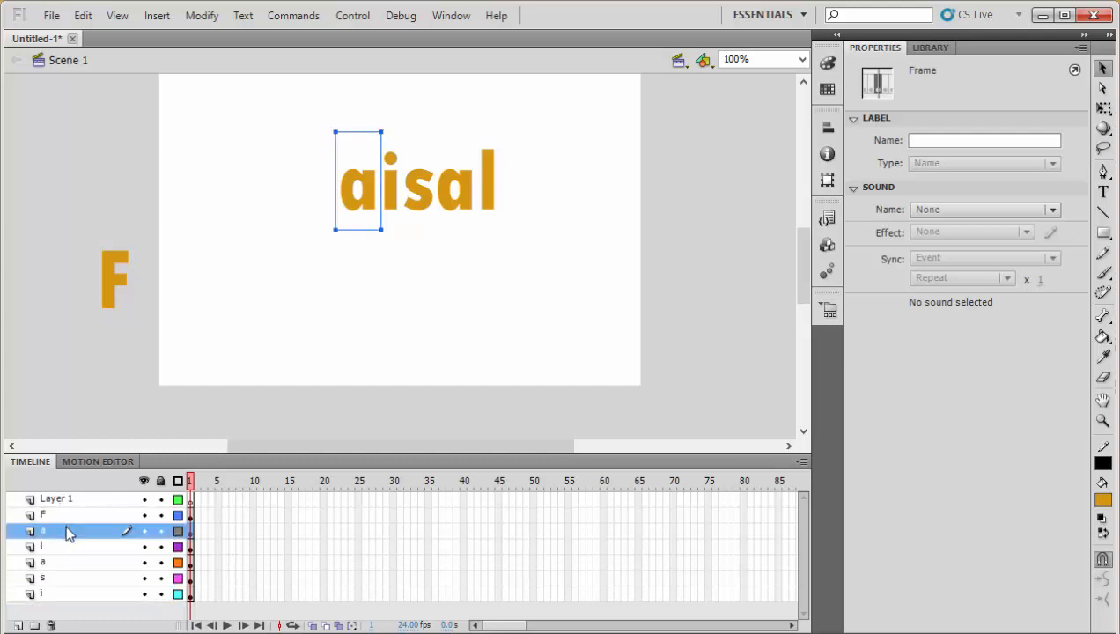
pyautogui.click(61, 597)
pyautogui.moveTo(67, 601); pyautogui.dragTo(72, 553)
pyautogui.moveTo(62, 595); pyautogui.dragTo(67, 567)
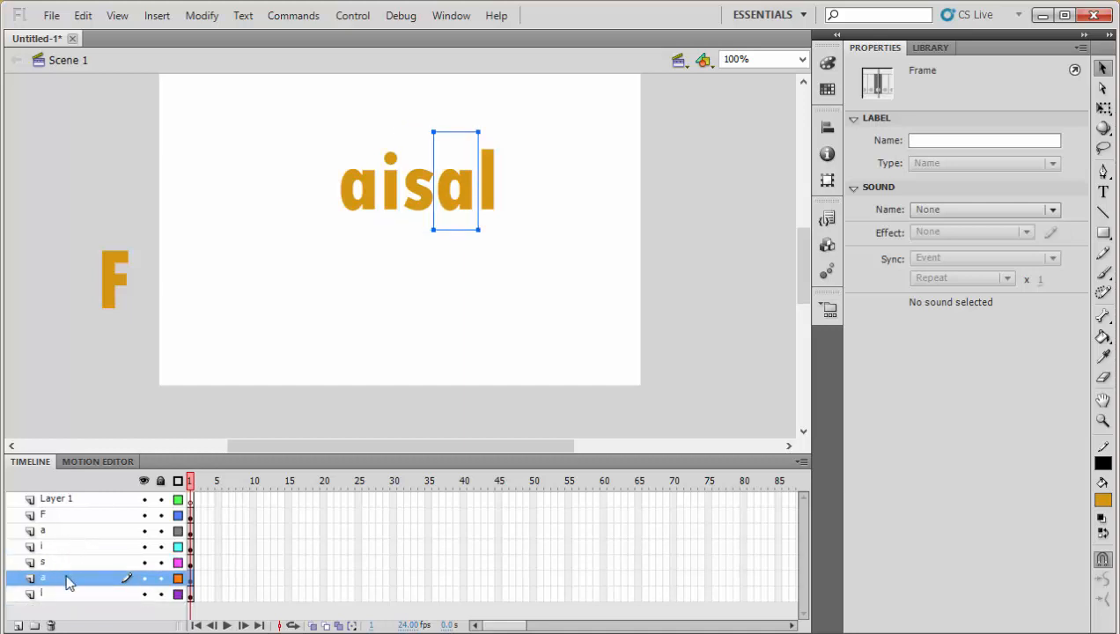
# - Insert a keyframe at frame 25 of the F layer and move the F onto the stage at about X 161, Y 154
pyautogui.click(190, 515)
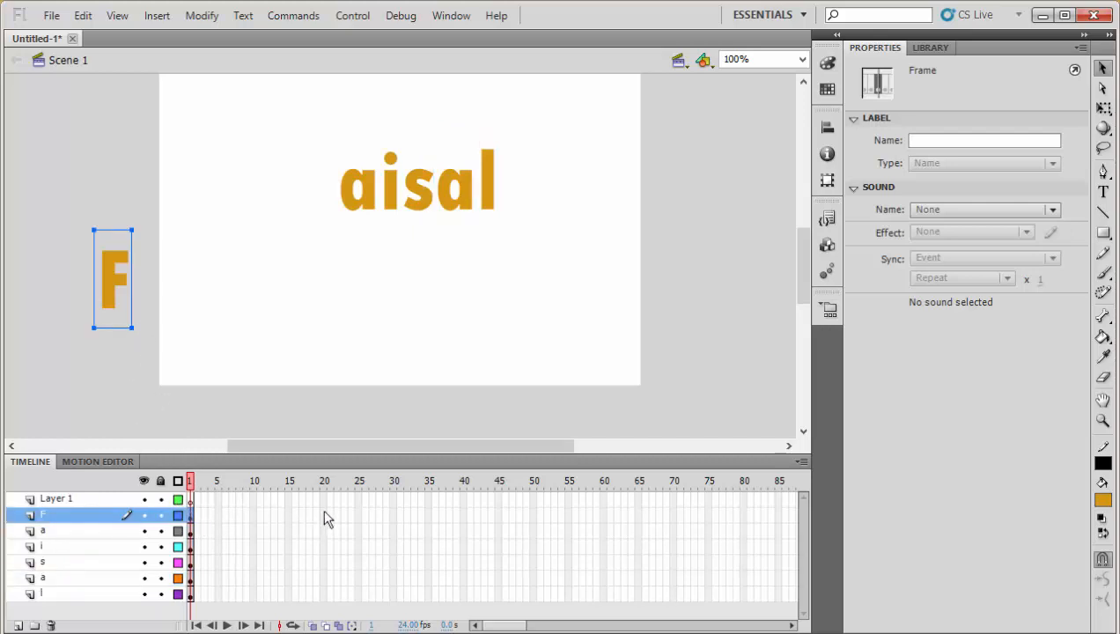
pyautogui.click(358, 515)
pyautogui.rightClick(361, 524)
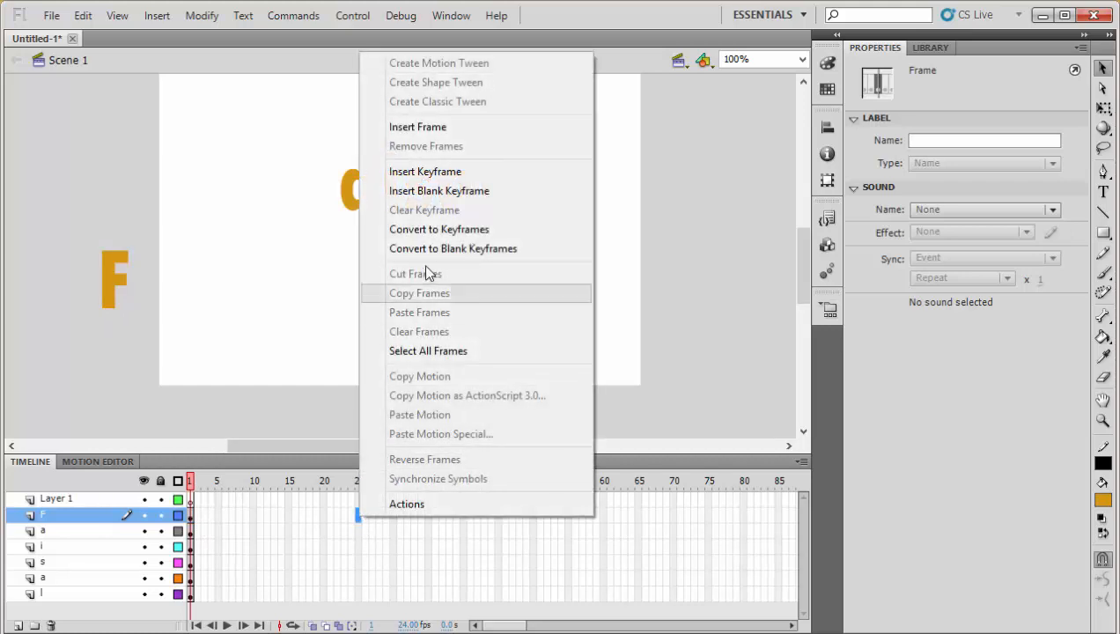
pyautogui.click(440, 173)
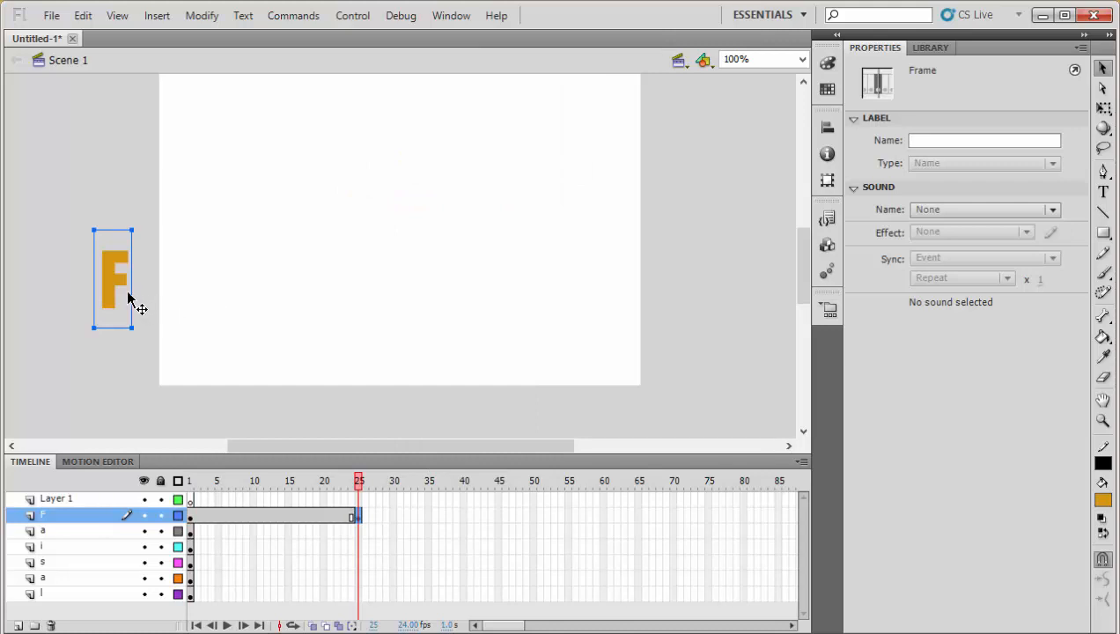
pyautogui.moveTo(114, 301); pyautogui.dragTo(320, 244)
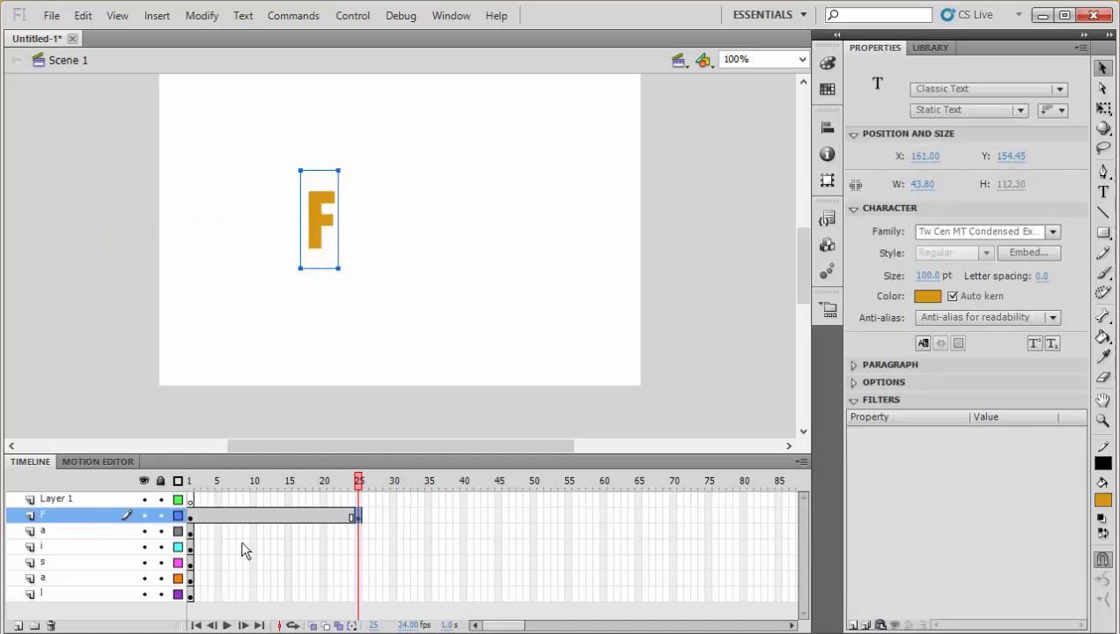
# - Create a classic tween between the F layer's two keyframes and scrub from frame 1 to 25 to preview it
pyautogui.rightClick(247, 517)
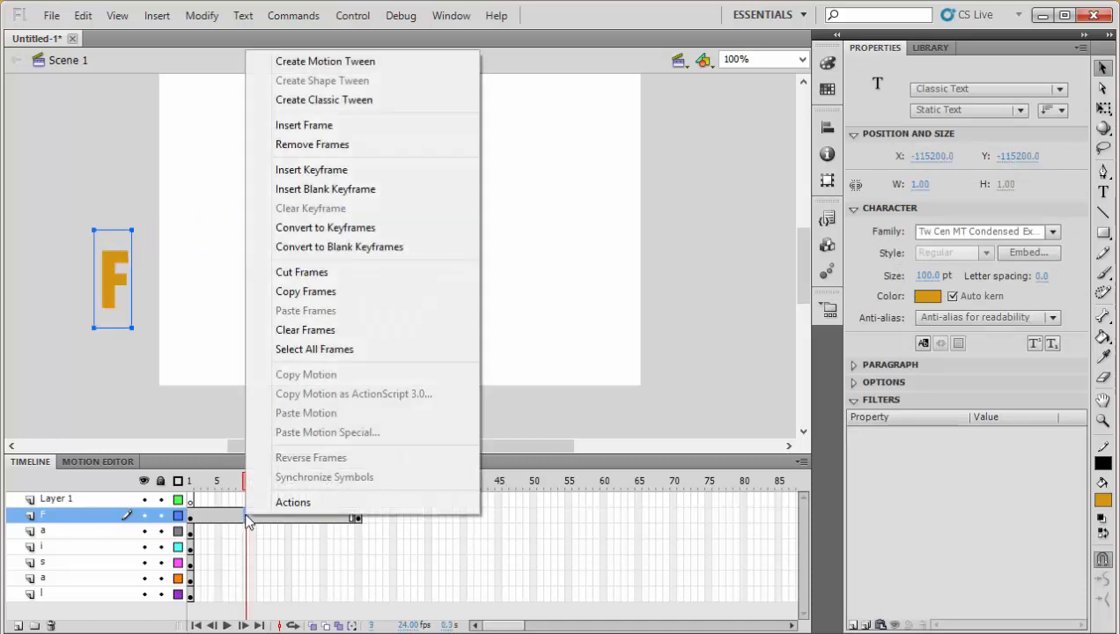
pyautogui.click(324, 100)
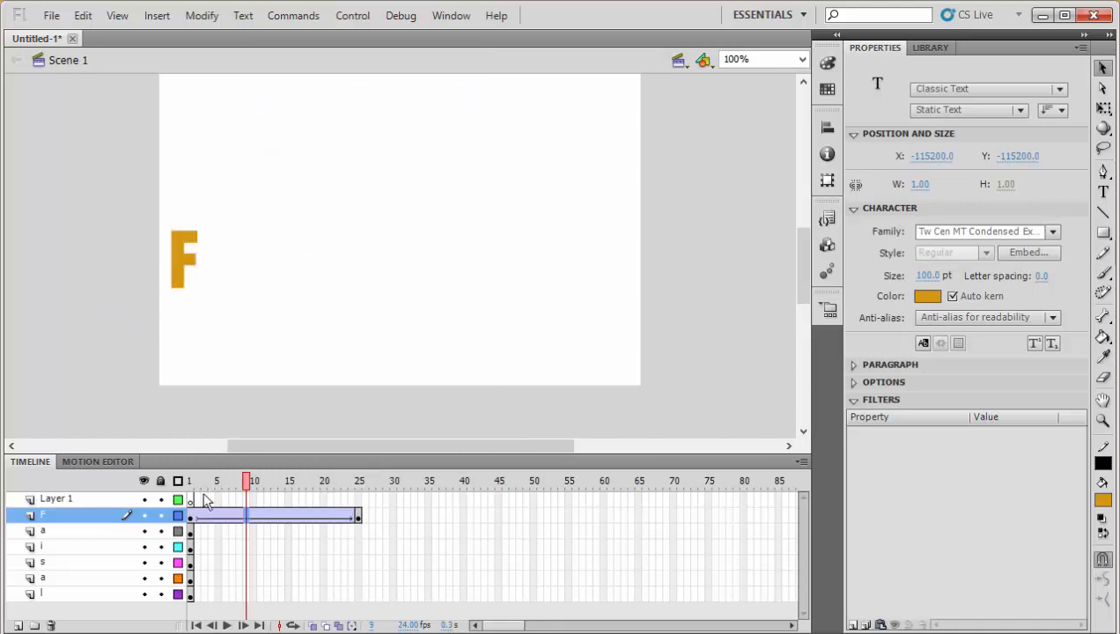
pyautogui.moveTo(188, 484); pyautogui.dragTo(362, 480)
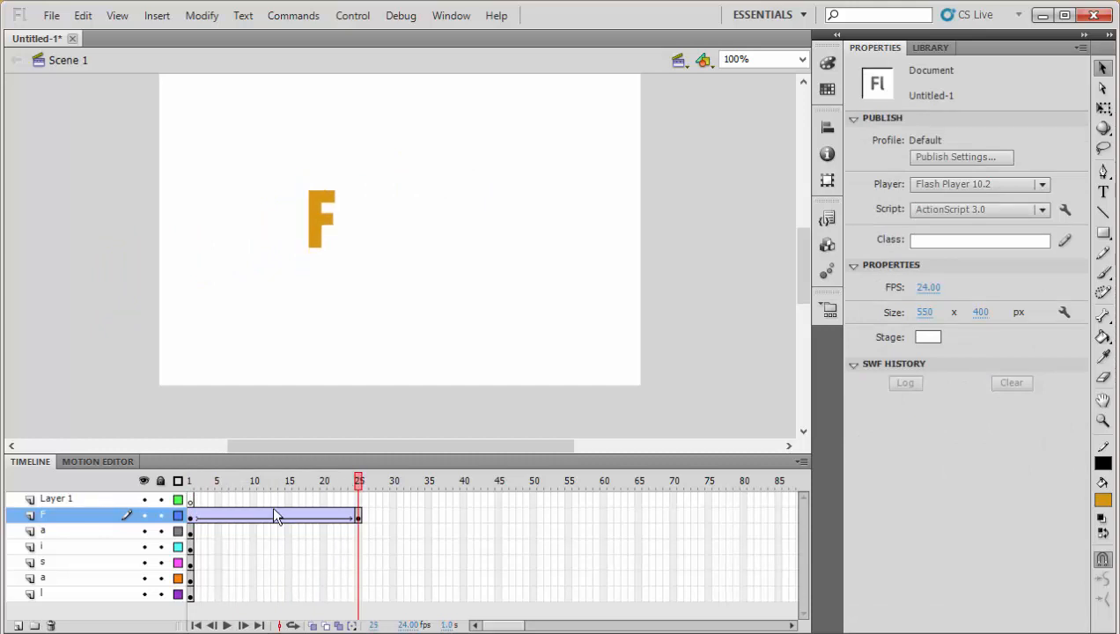
# - Insert a keyframe at frame 30 of the first a layer and create a classic tween between its two keyframes
pyautogui.click(190, 531)
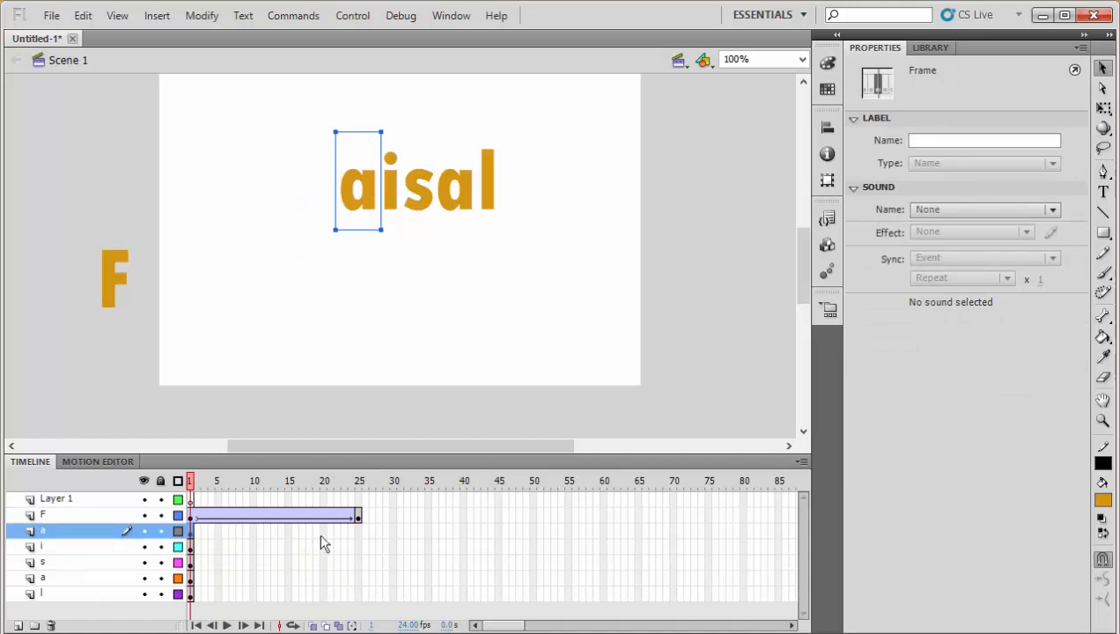
pyautogui.rightClick(392, 532)
pyautogui.click(475, 190)
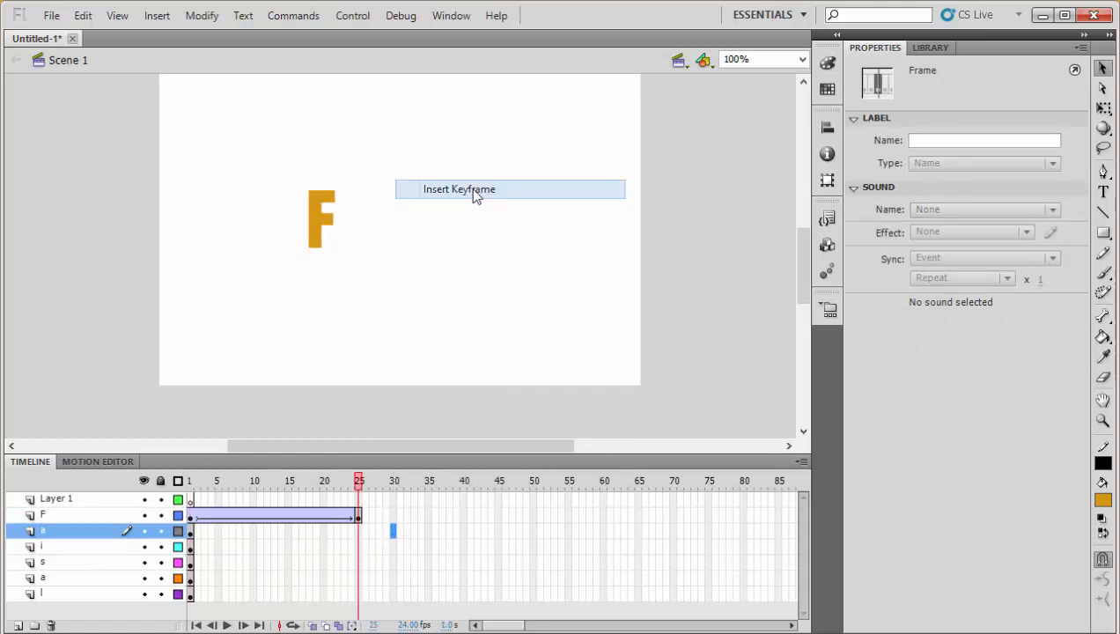
pyautogui.rightClick(217, 533)
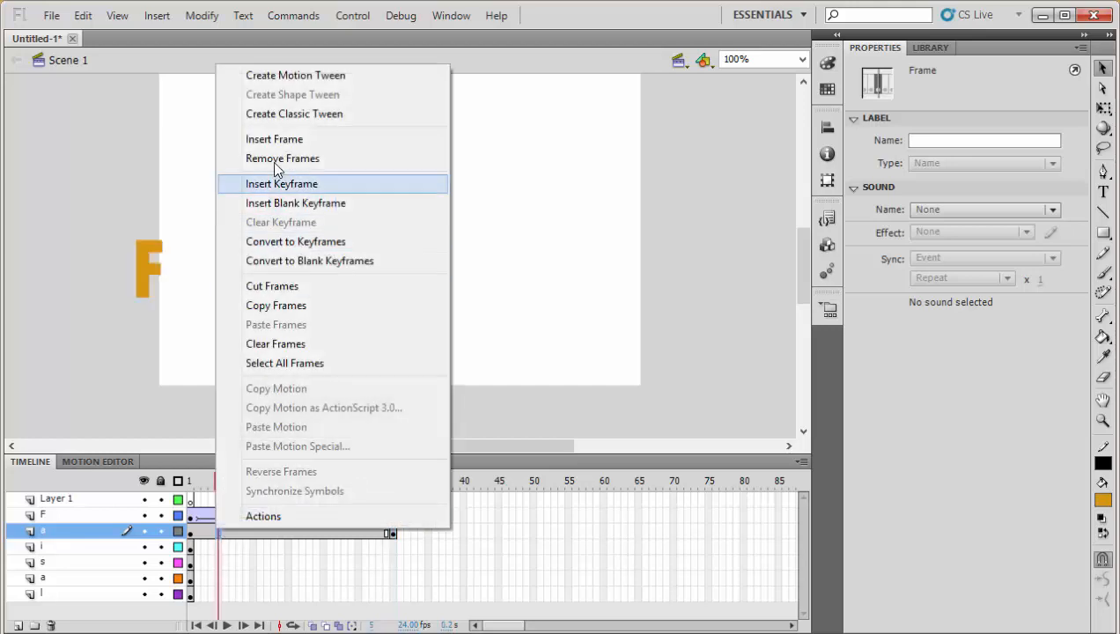
pyautogui.click(285, 117)
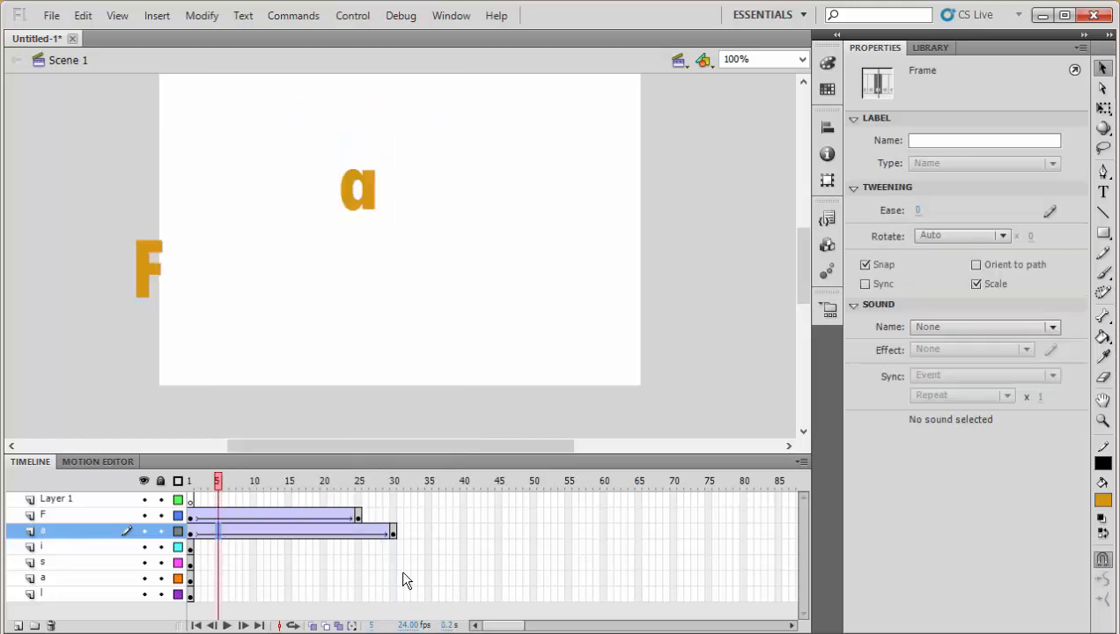
# - Shorten the first a layer's tween to end at frame 25 and lower the a beside the F to about X 227, Y 208
pyautogui.click(393, 532)
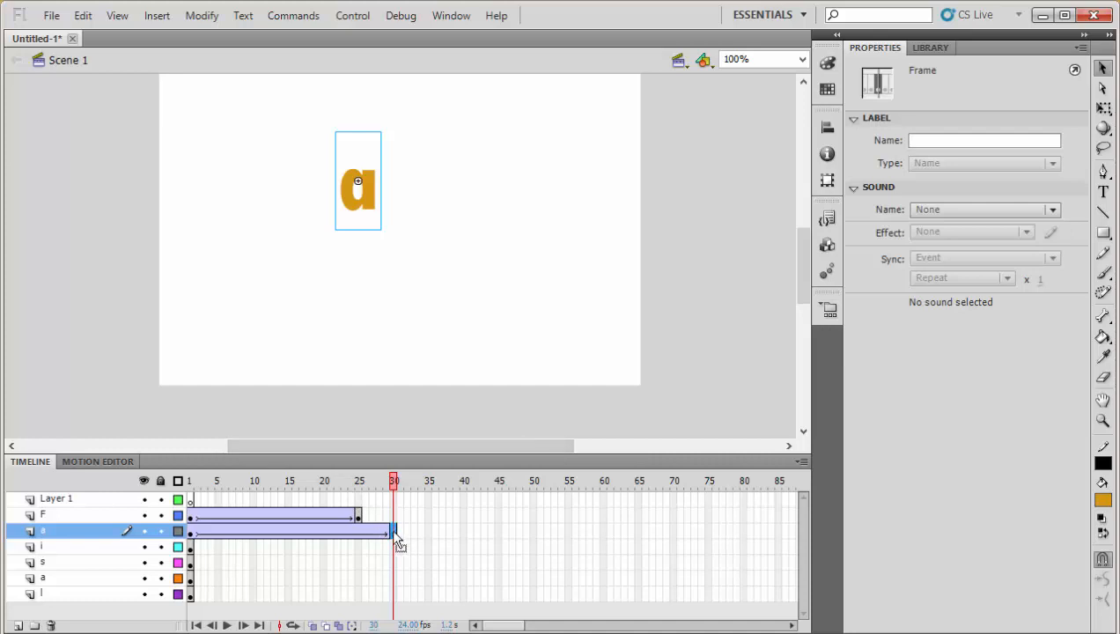
pyautogui.moveTo(394, 532); pyautogui.dragTo(369, 526)
pyautogui.rightClick(369, 531)
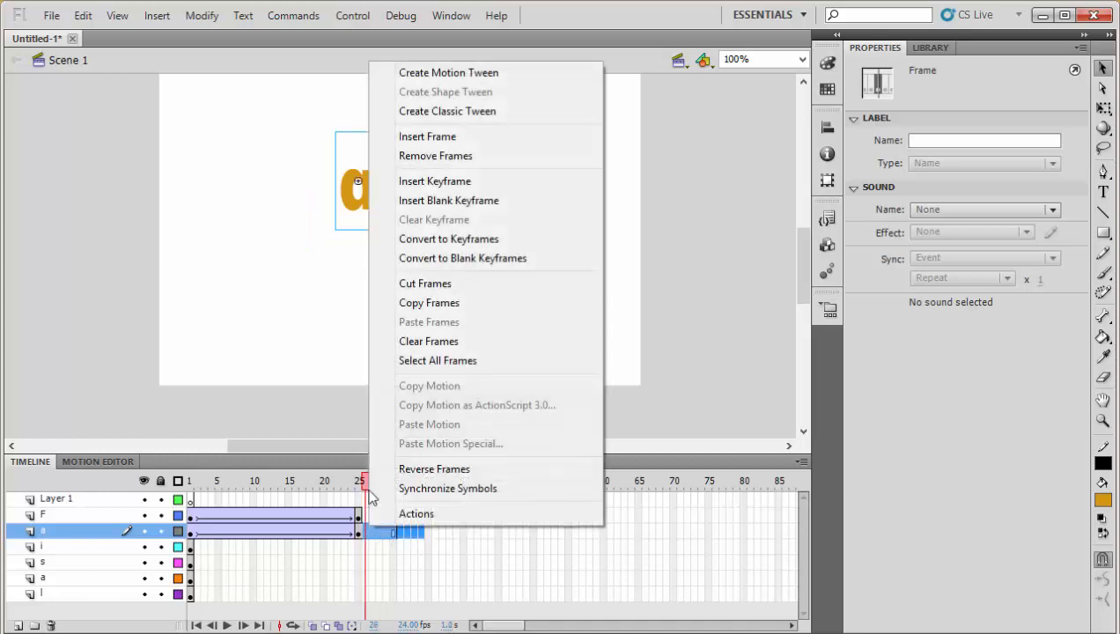
pyautogui.click(487, 155)
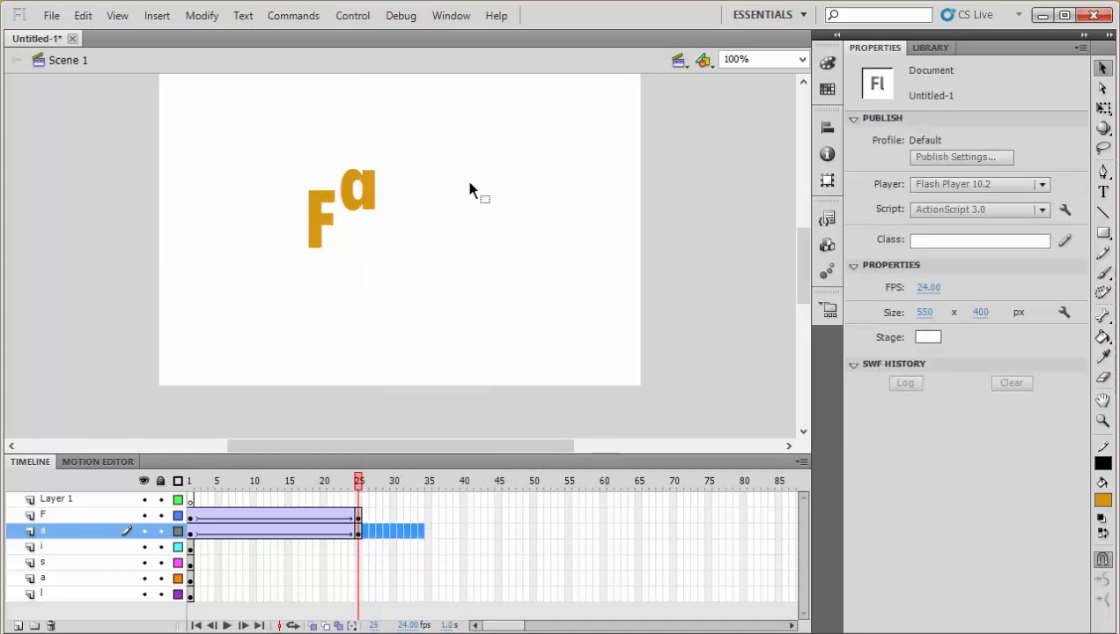
pyautogui.moveTo(368, 202); pyautogui.dragTo(368, 237)
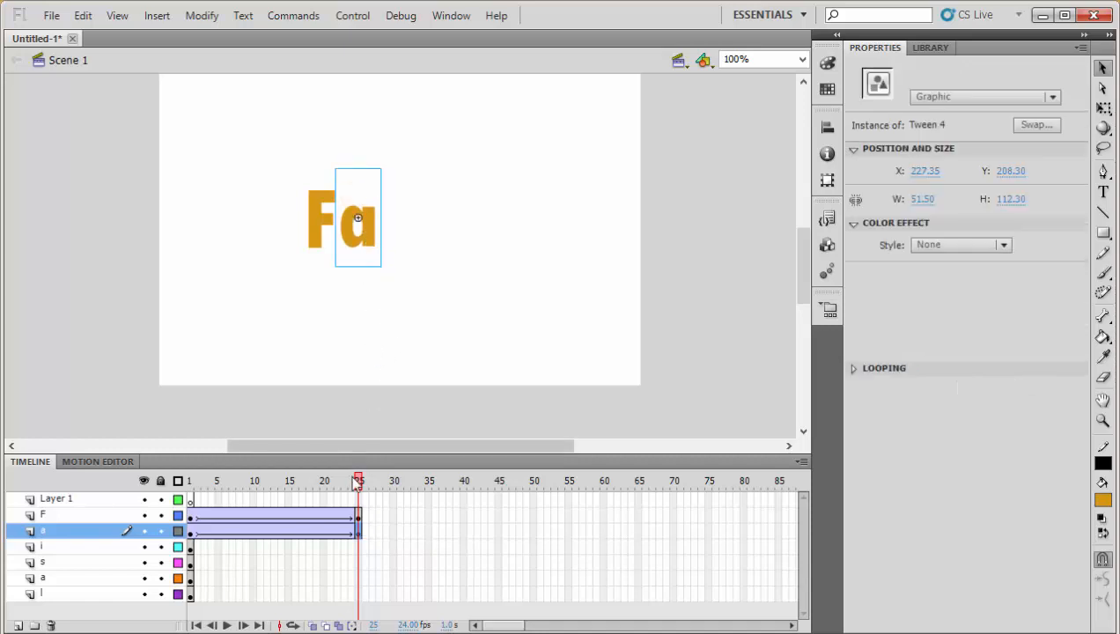
# - On frame 1, move the first a above the stage to about X 216, Y -74 and the i past its right side to about X 634, Y 7
pyautogui.click(358, 546)
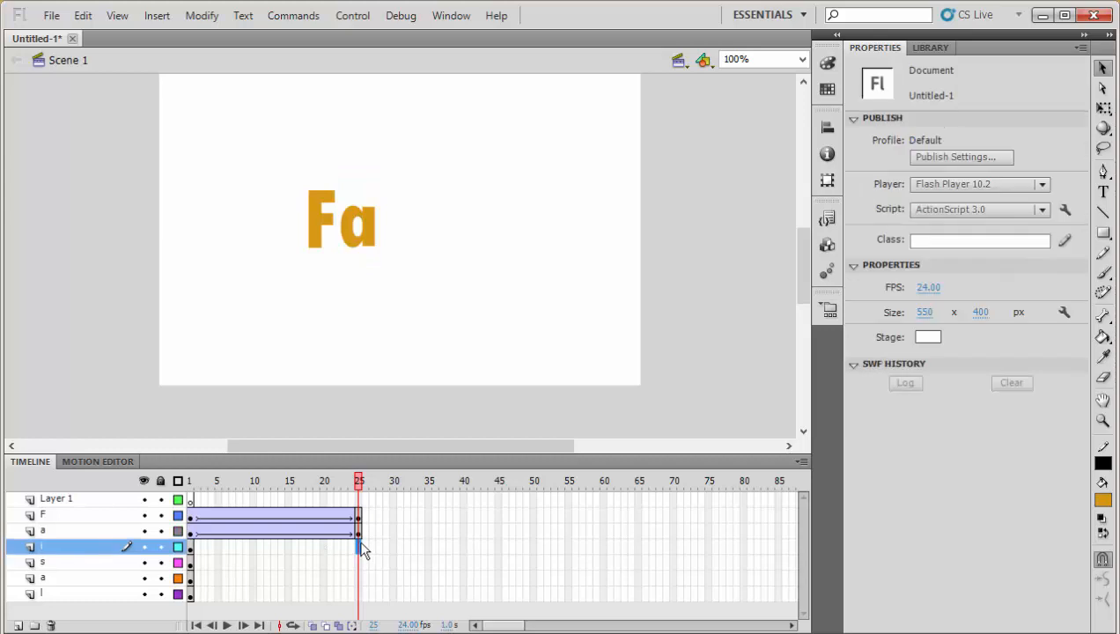
pyautogui.click(193, 534)
pyautogui.scroll(3, 401, 231)
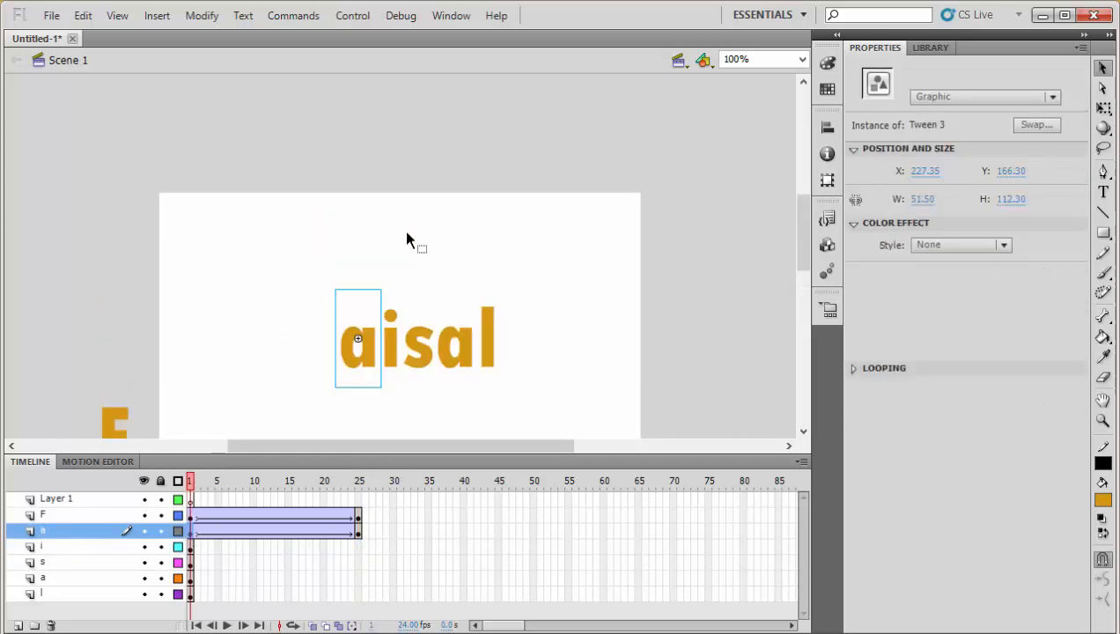
pyautogui.moveTo(370, 325); pyautogui.dragTo(327, 123)
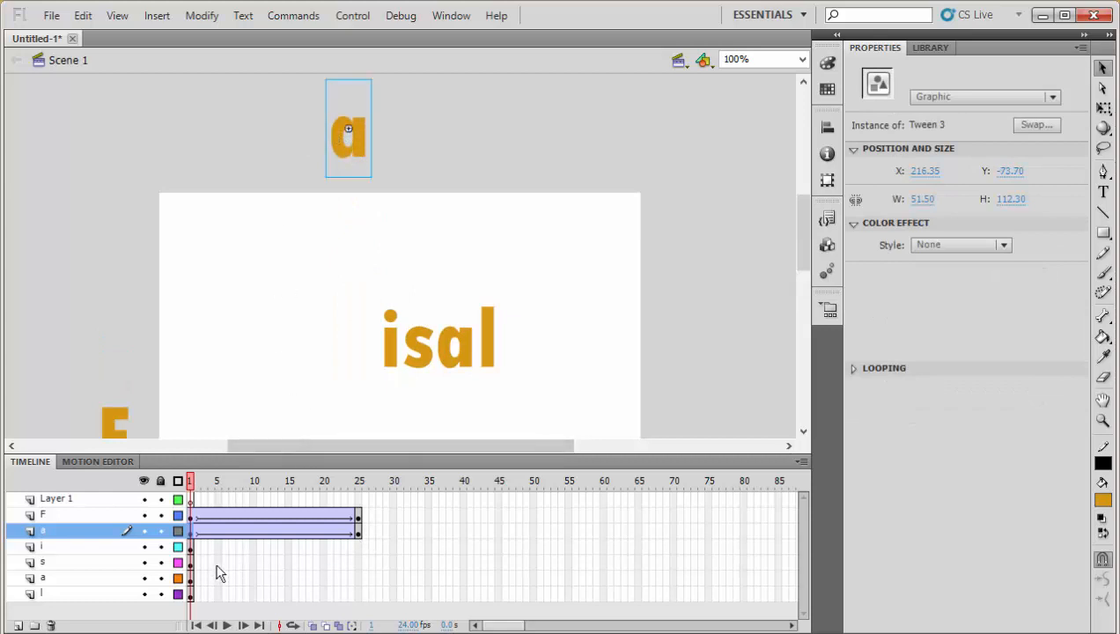
pyautogui.click(192, 547)
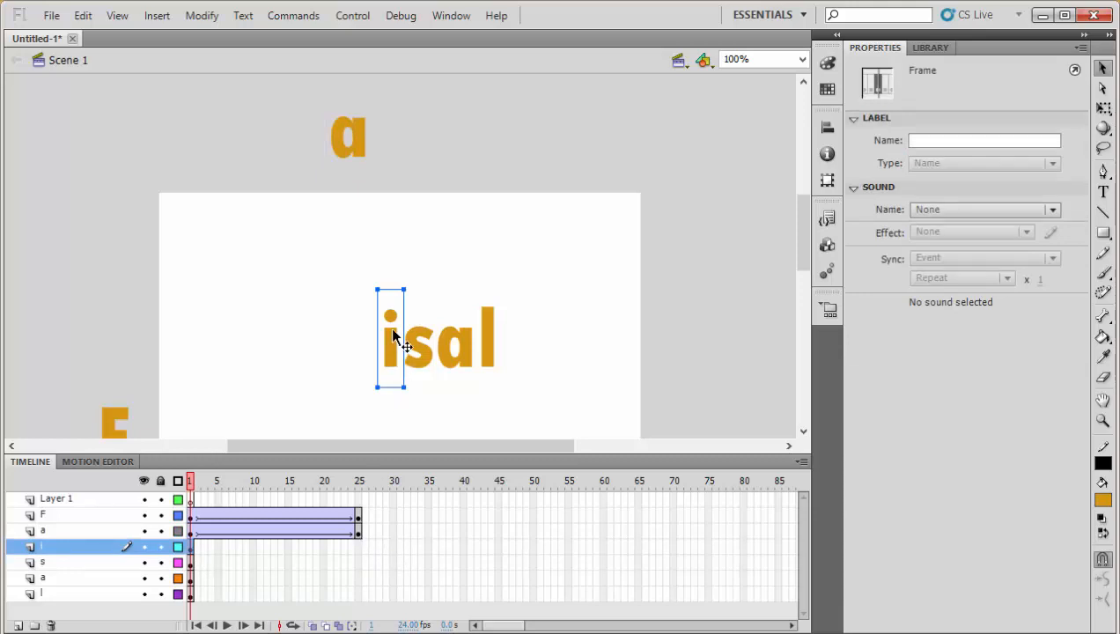
pyautogui.moveTo(393, 335); pyautogui.dragTo(750, 261)
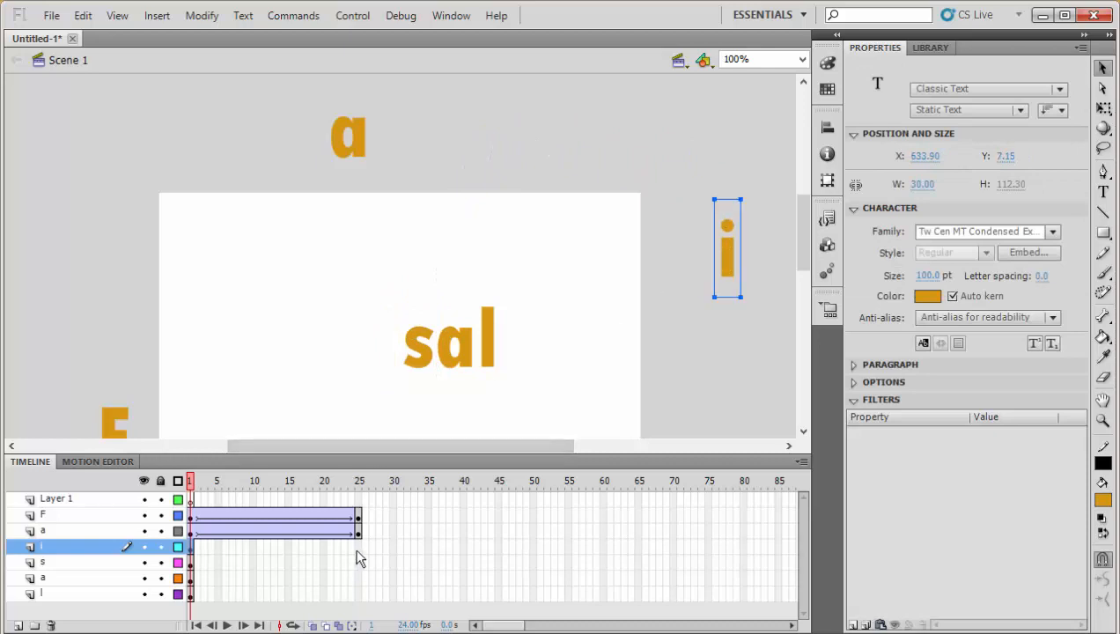
# - Insert a keyframe at frame 25 of the i layer with the i beside the a at about X 242, Y 152, and create its classic tween
pyautogui.rightClick(359, 547)
pyautogui.click(440, 208)
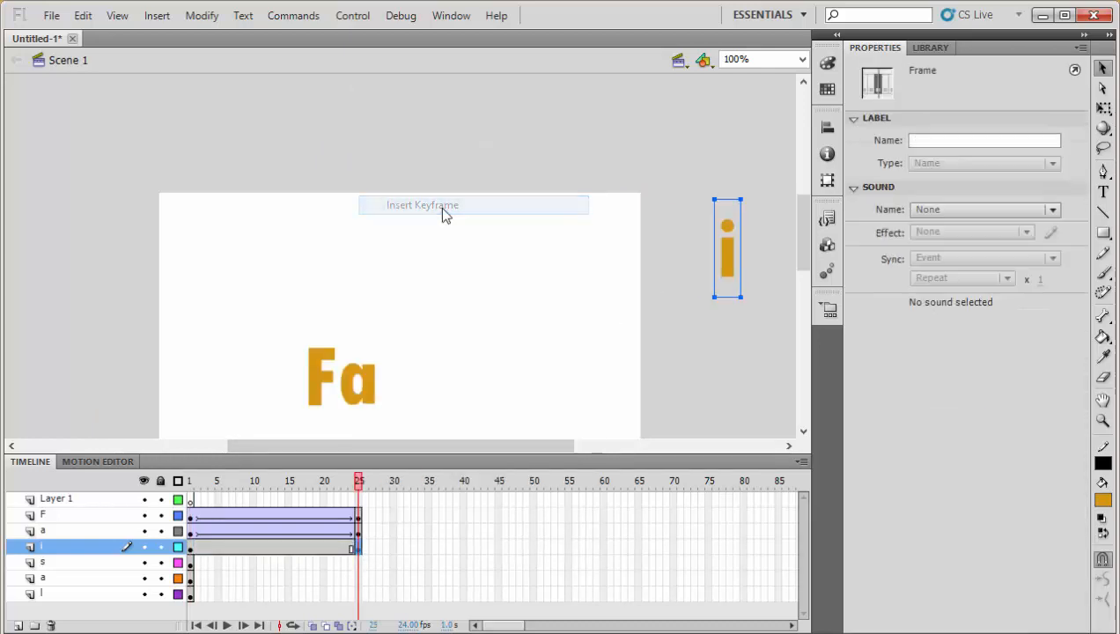
pyautogui.moveTo(731, 269); pyautogui.dragTo(458, 370)
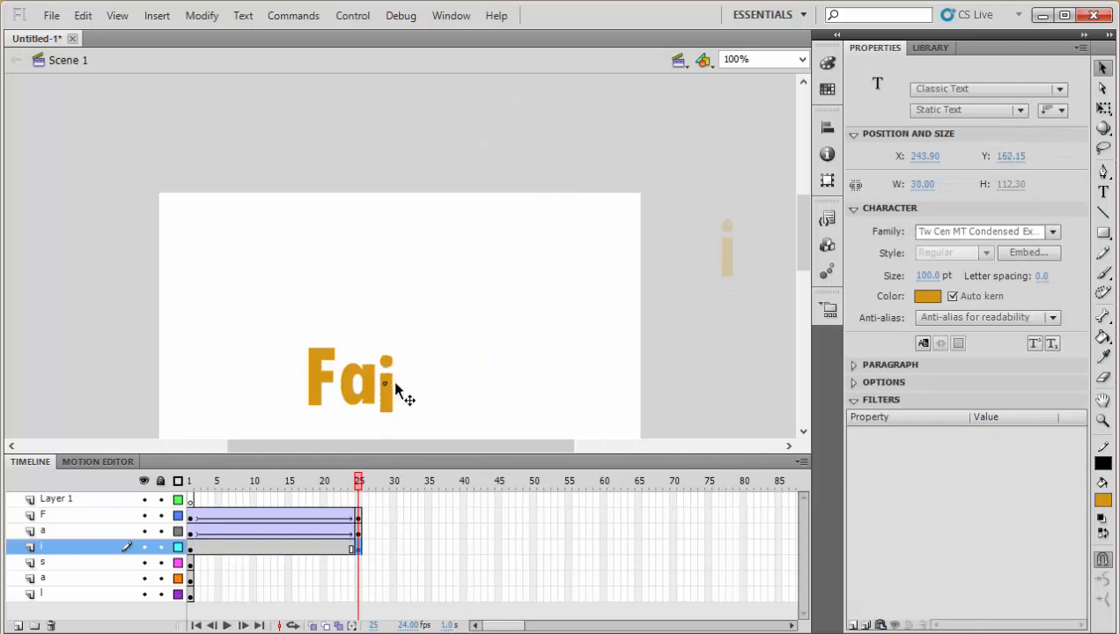
pyautogui.moveTo(394, 383); pyautogui.dragTo(391, 381)
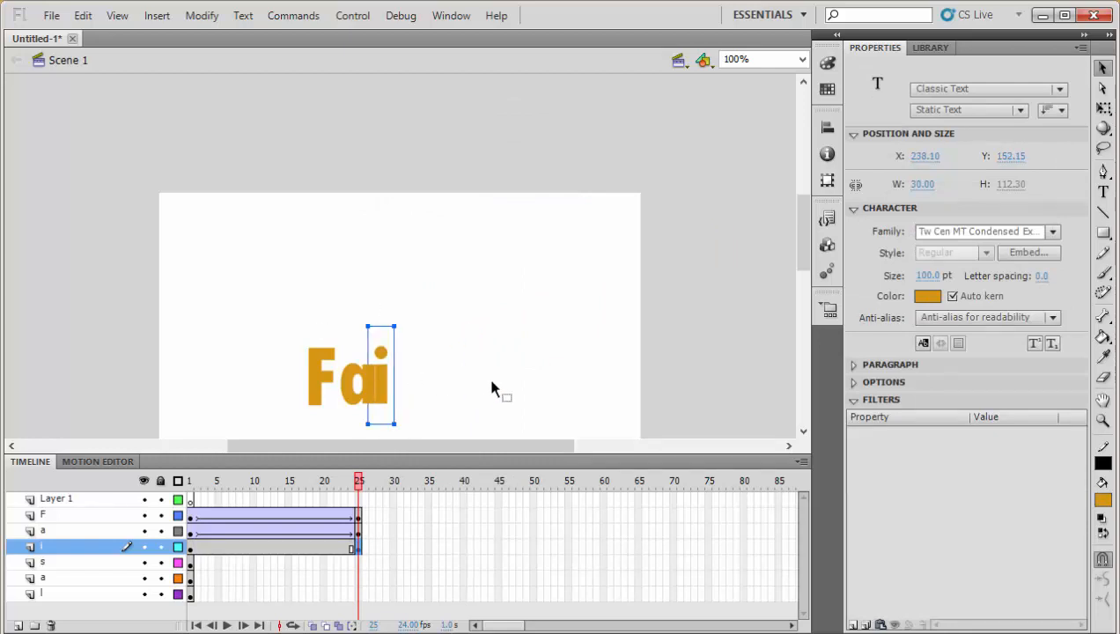
pyautogui.press('Right')
pyautogui.press('Right')
pyautogui.press('Right')
pyautogui.press('Right')
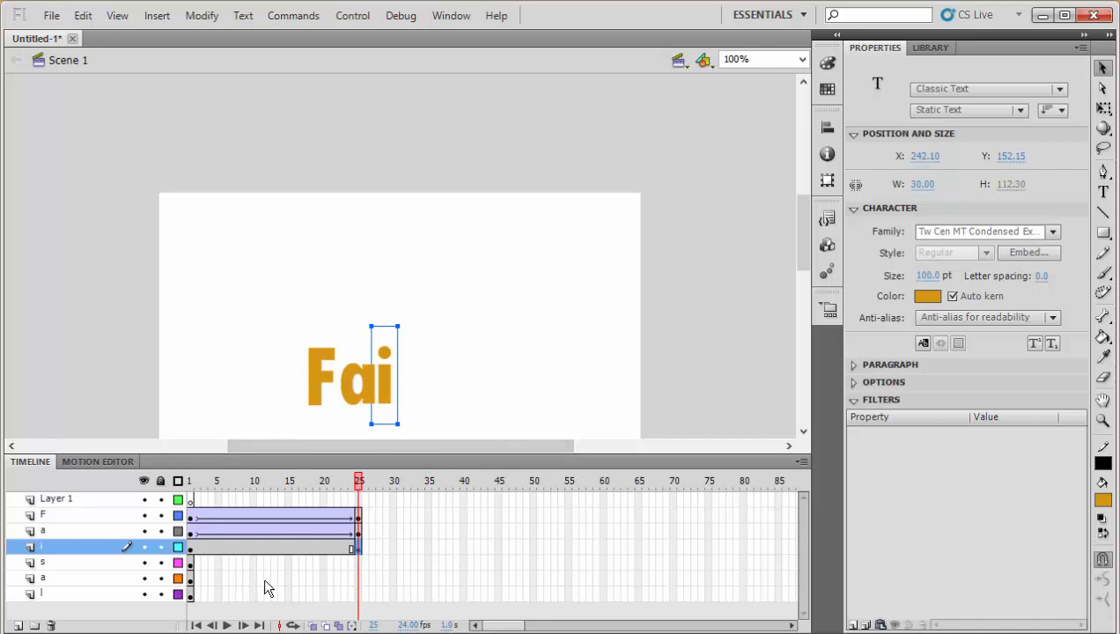
pyautogui.rightClick(301, 547)
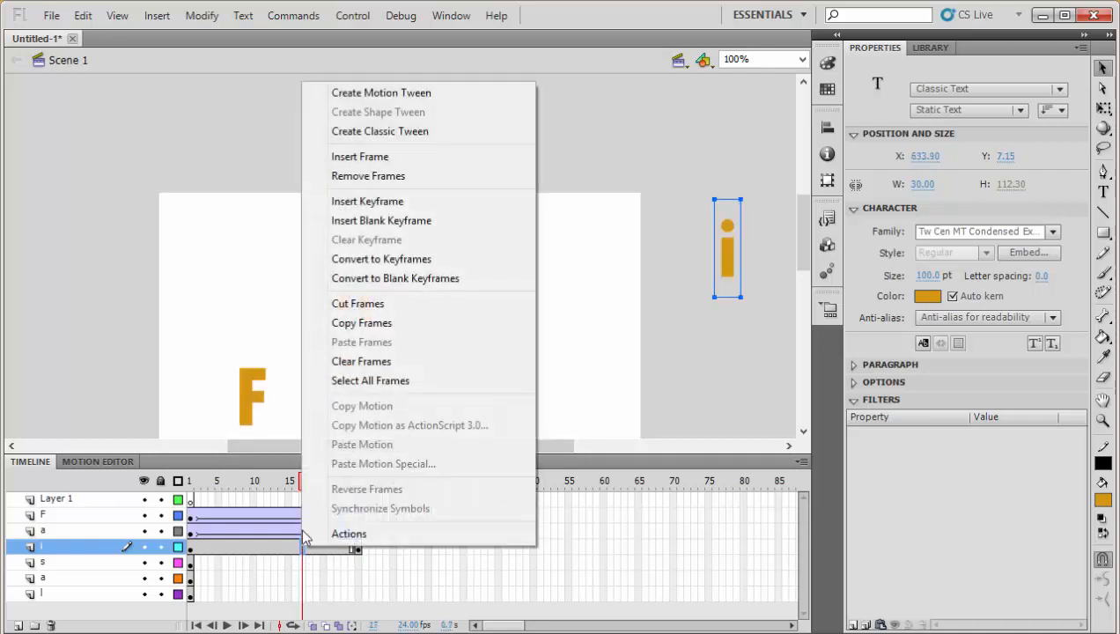
pyautogui.click(403, 134)
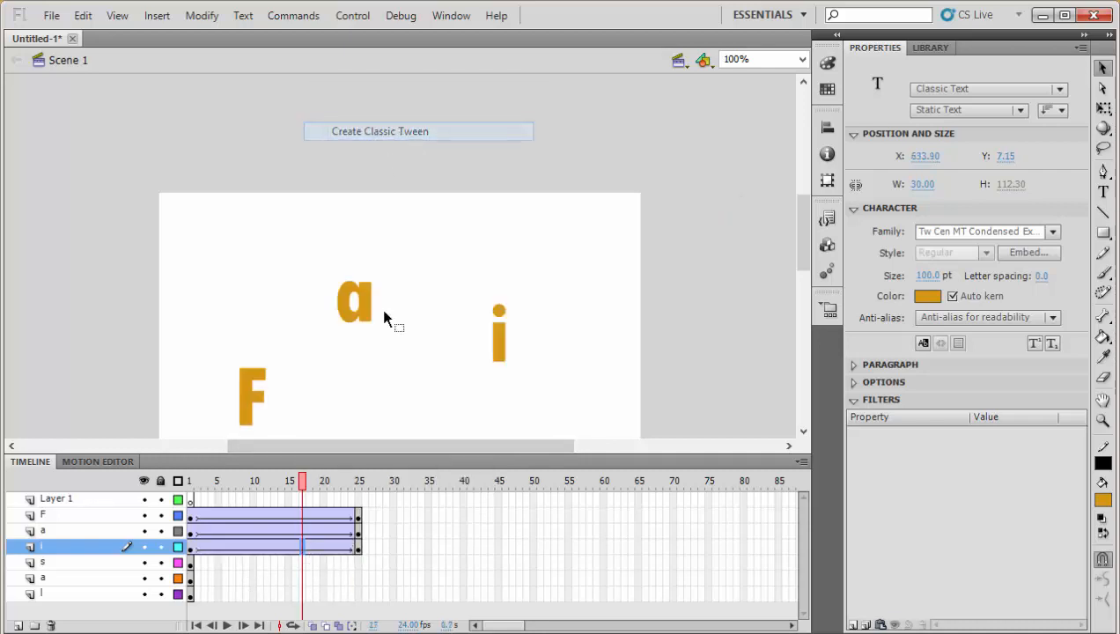
# - Move the s off the stage's upper left side on frame 1 to about X -118, Y -31
pyautogui.rightClick(357, 563)
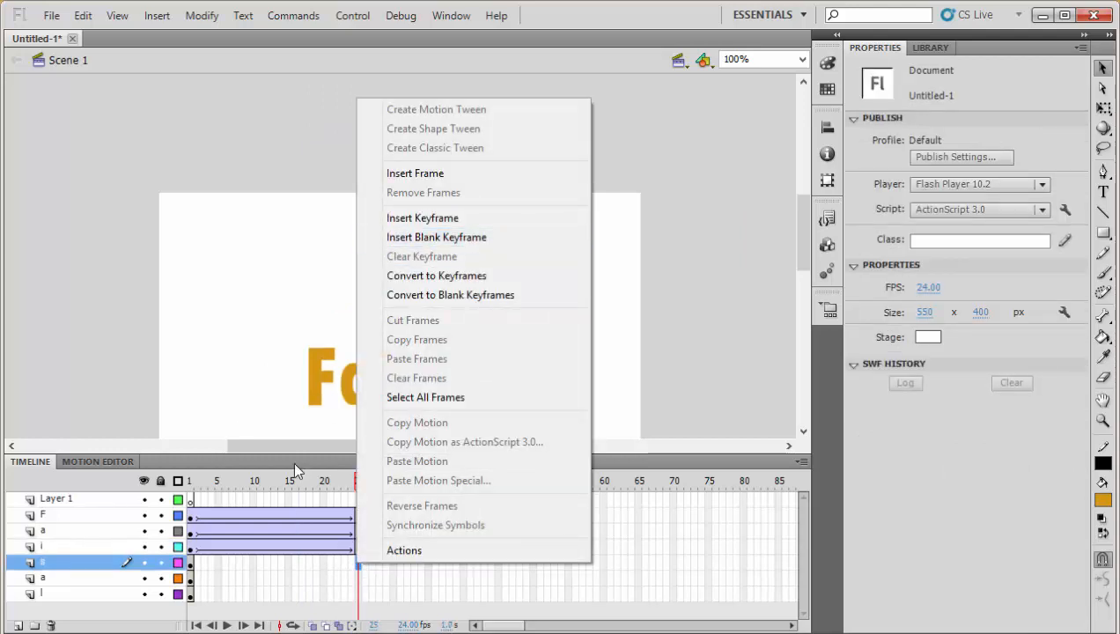
pyautogui.click(194, 566)
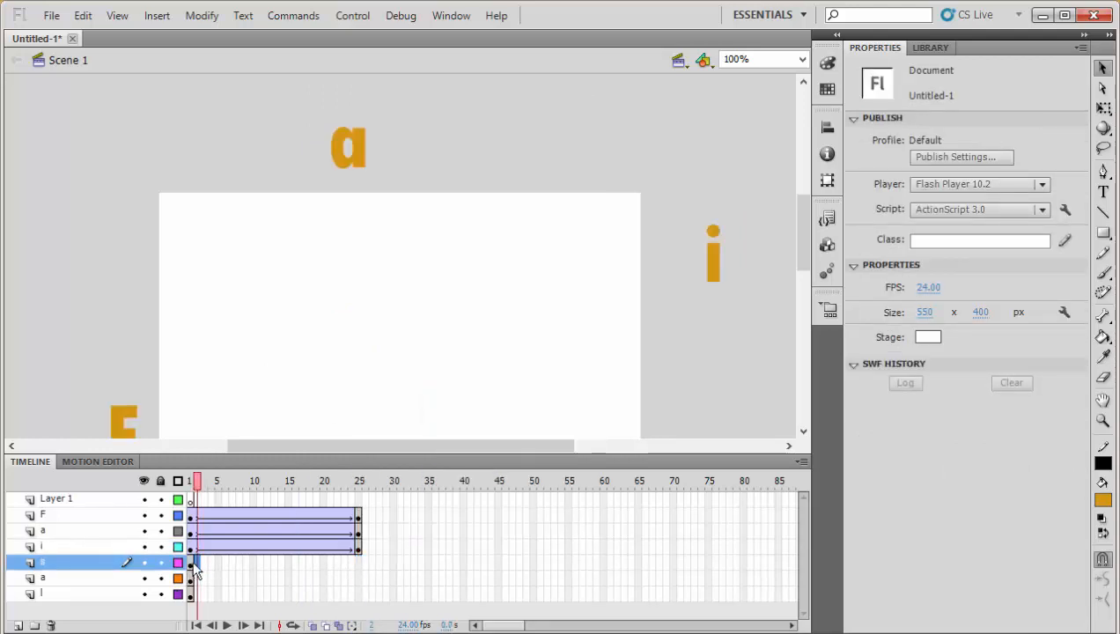
pyautogui.click(191, 564)
pyautogui.click(404, 359)
pyautogui.moveTo(404, 358); pyautogui.dragTo(63, 236)
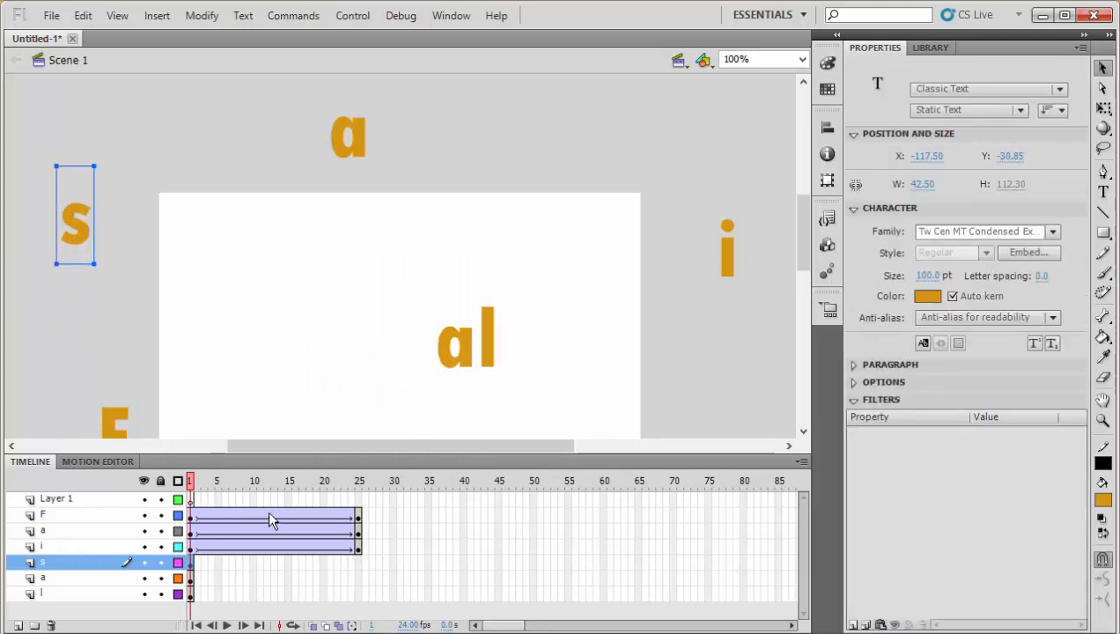
# - Insert a keyframe at frame 25 of the s layer with the s beside the i at about X 263, Y 152, and create its classic tween
pyautogui.rightClick(358, 563)
pyautogui.click(467, 216)
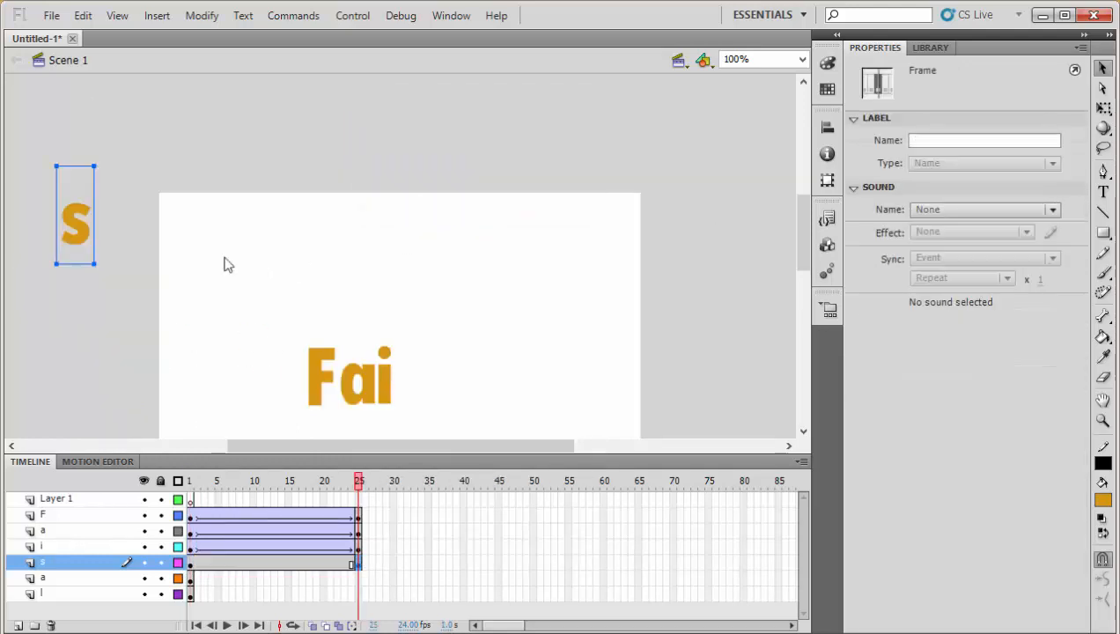
pyautogui.moveTo(88, 249); pyautogui.dragTo(408, 398)
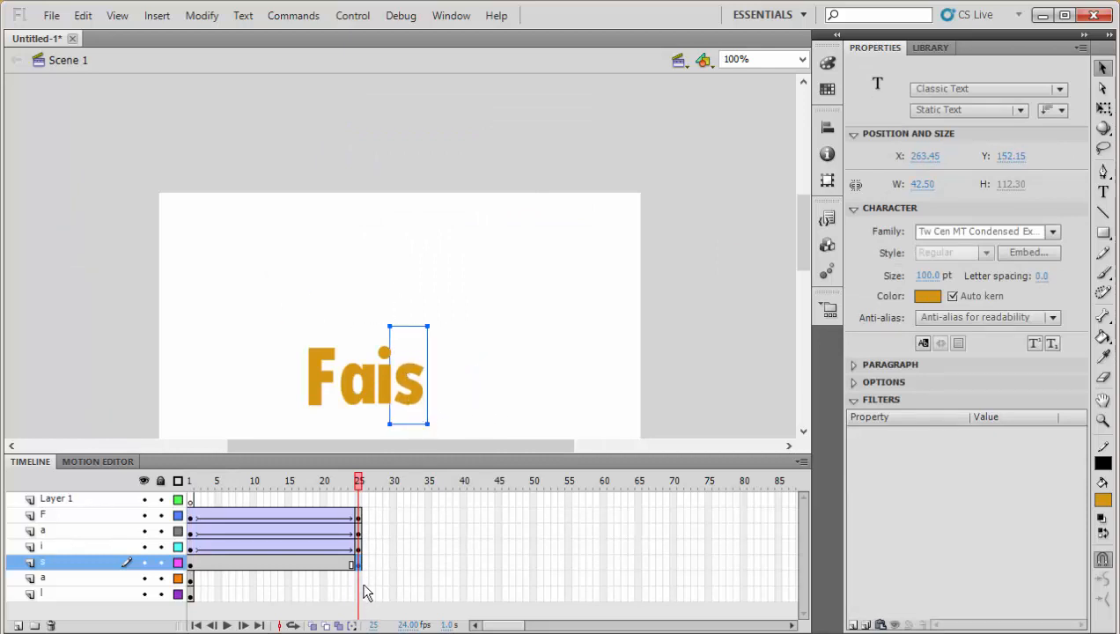
pyautogui.rightClick(294, 562)
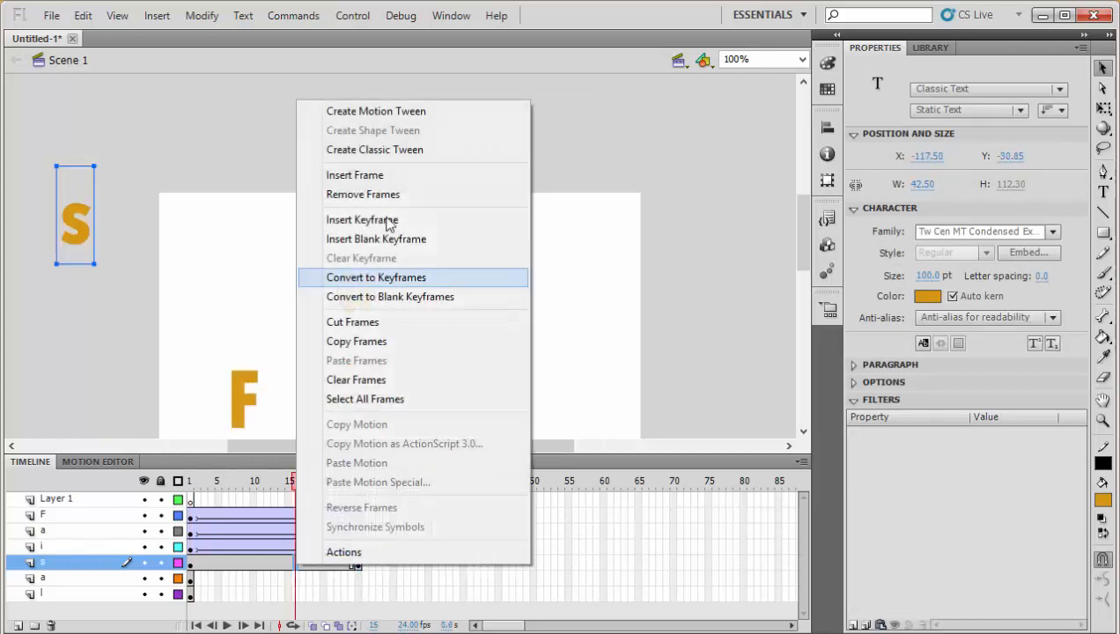
pyautogui.click(396, 150)
# - Move the second a below the stage on frame 1 to about X 330, Y 391
pyautogui.click(190, 578)
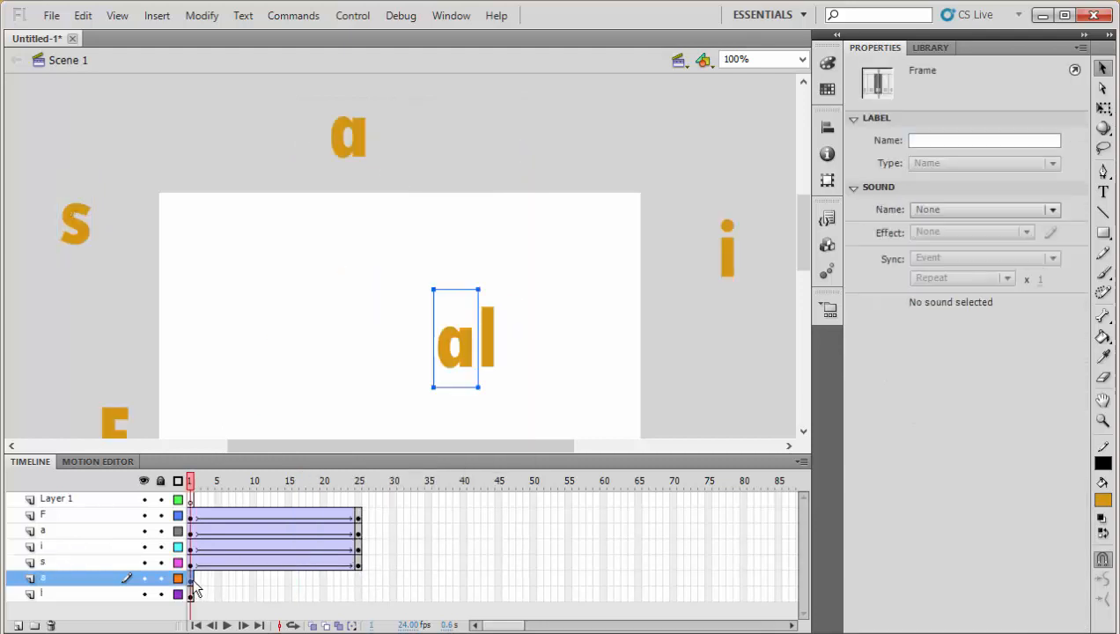
pyautogui.moveTo(438, 324); pyautogui.dragTo(708, 382)
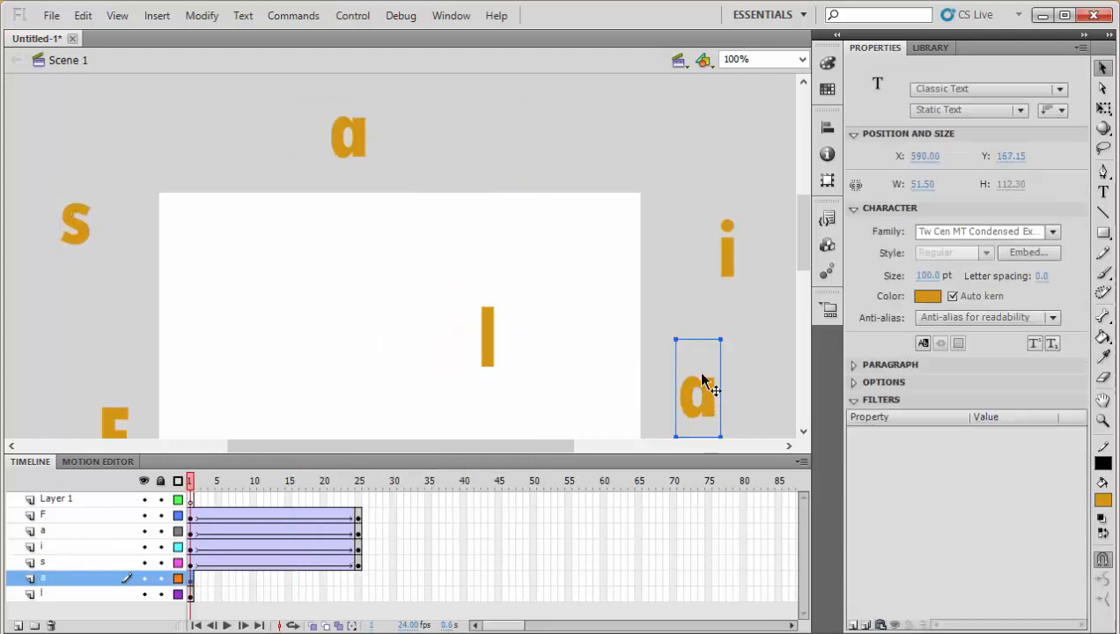
pyautogui.scroll(-2, 710, 370)
pyautogui.scroll(-2, 710, 340)
pyautogui.moveTo(702, 280); pyautogui.dragTo(619, 425)
pyautogui.scroll(-2, 619, 424)
pyautogui.moveTo(612, 362); pyautogui.dragTo(459, 374)
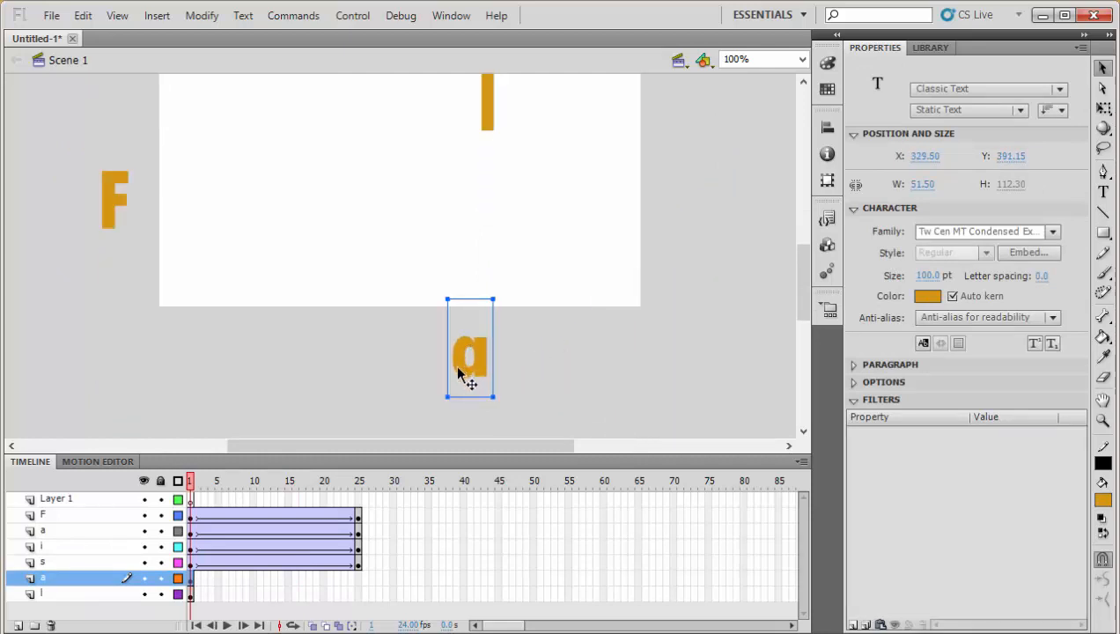
# - Remove one frame from the middle of the s layer's tween, around frame 18
pyautogui.click(358, 563)
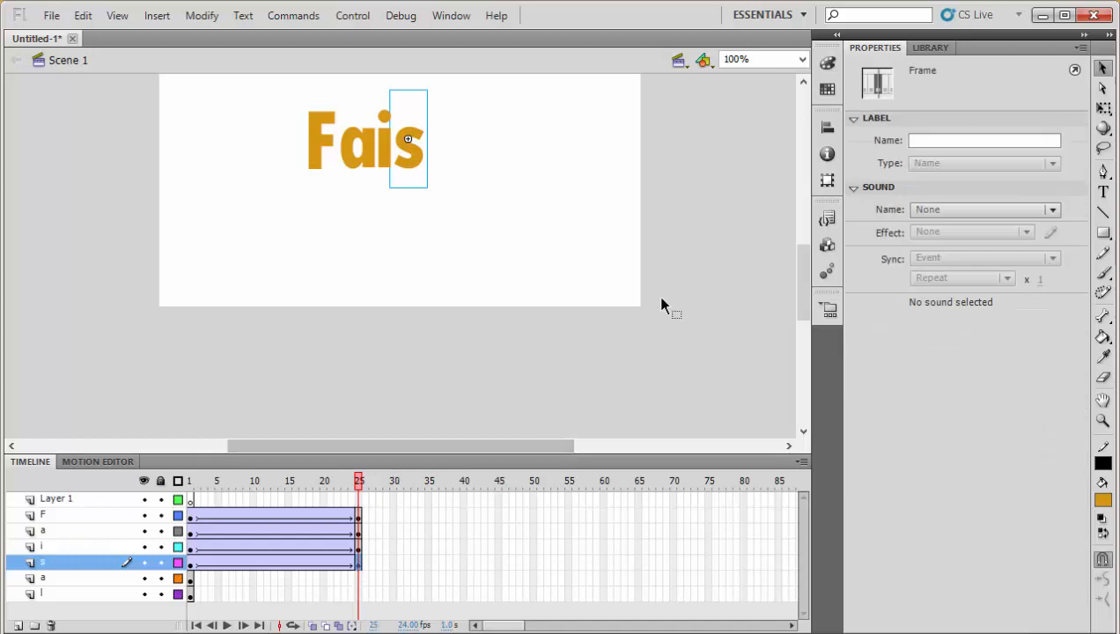
pyautogui.moveTo(798, 280); pyautogui.dragTo(739, 315)
pyautogui.rightClick(308, 567)
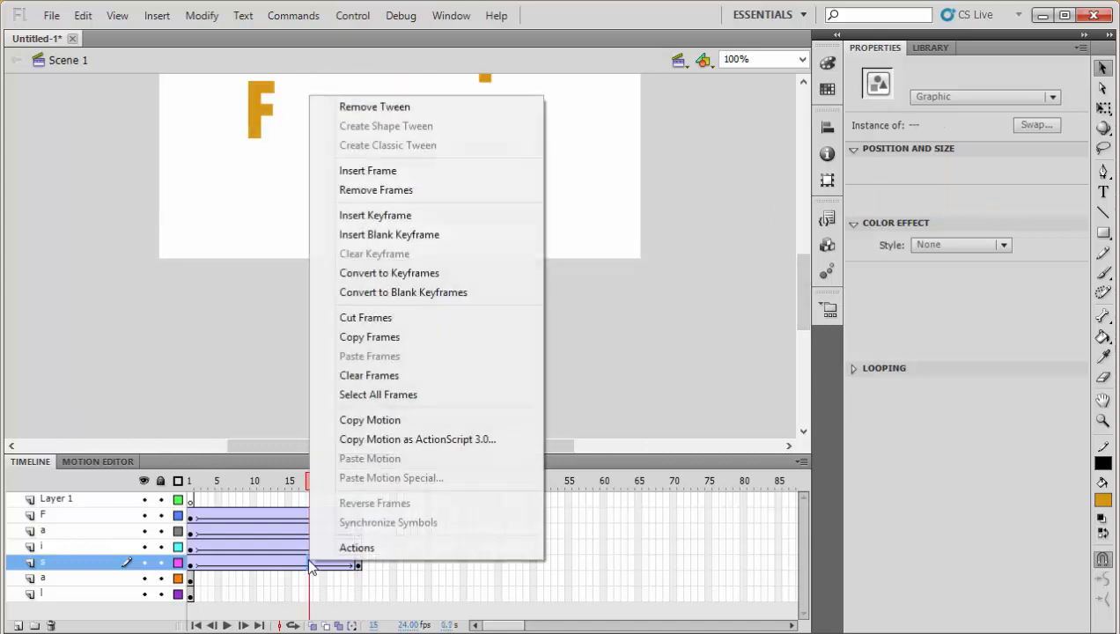
pyautogui.click(409, 190)
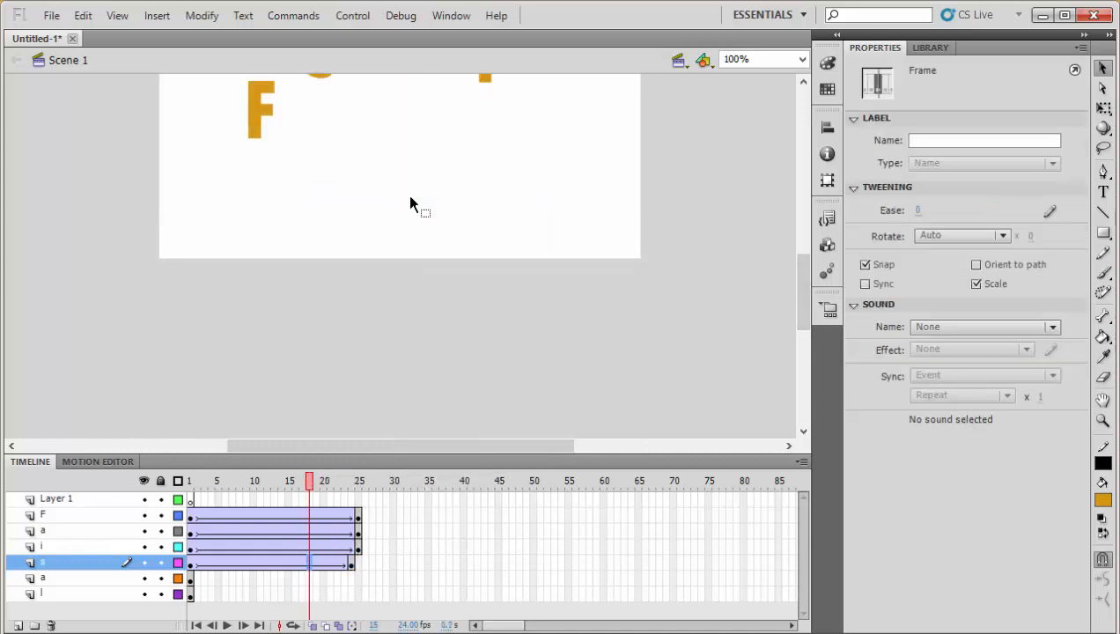
# - Remove the classic tween from the s layer and select its keyframe at frame 24
pyautogui.rightClick(328, 567)
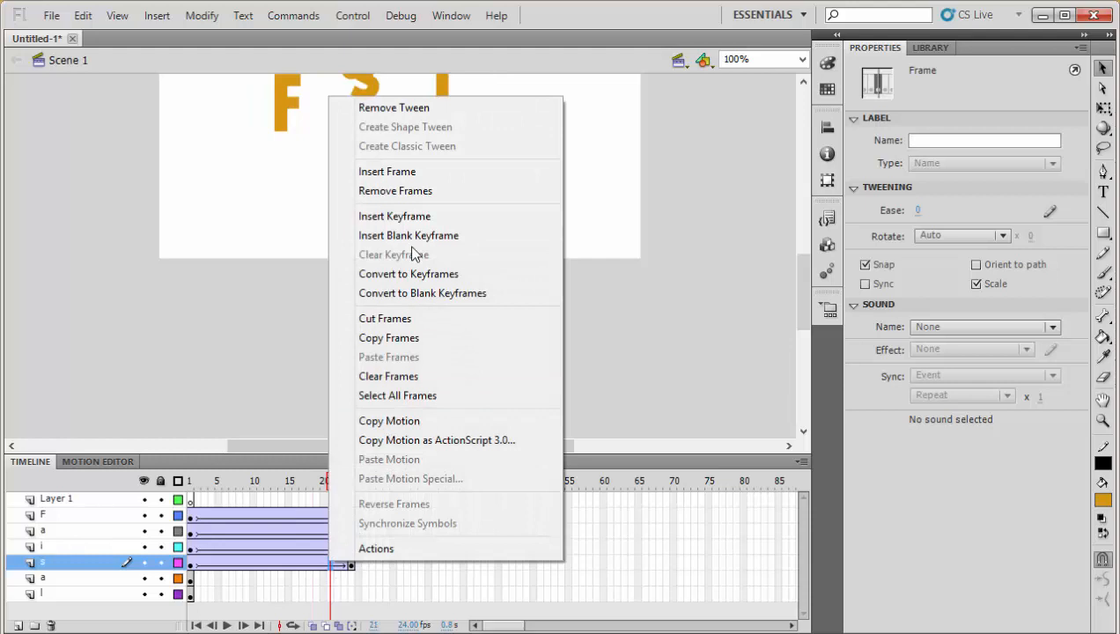
pyautogui.click(447, 112)
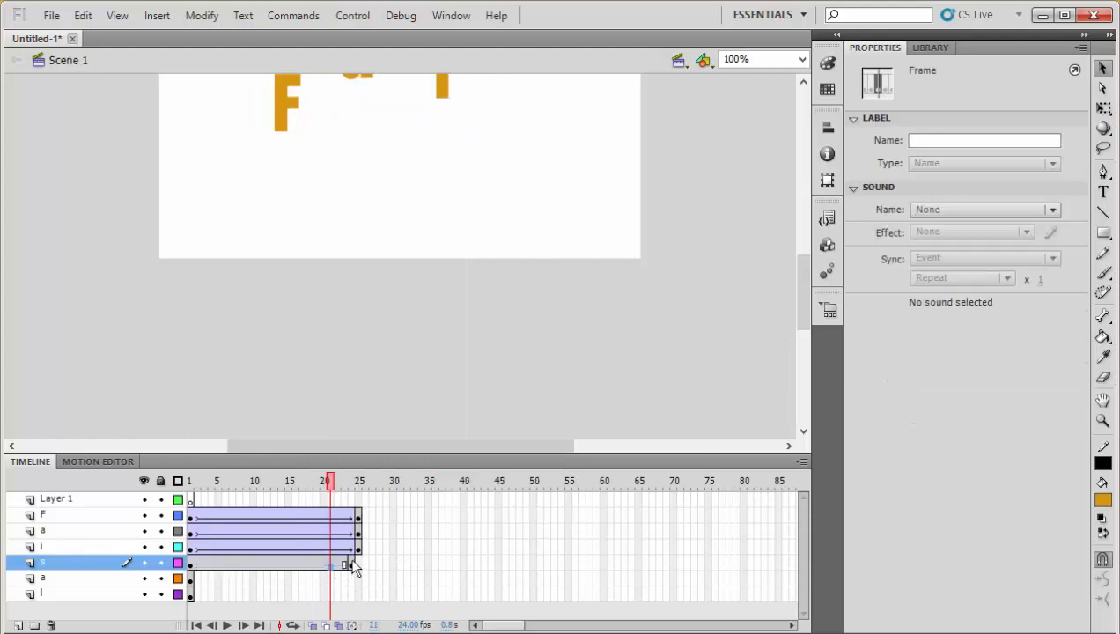
pyautogui.click(352, 564)
pyautogui.rightClick(352, 564)
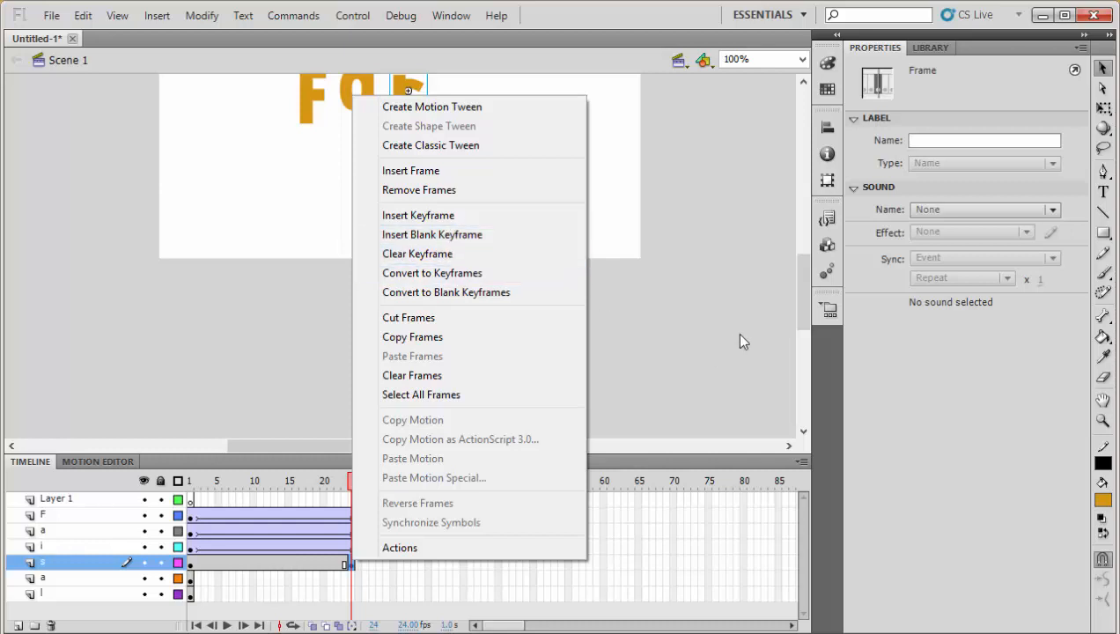
pyautogui.click(806, 327)
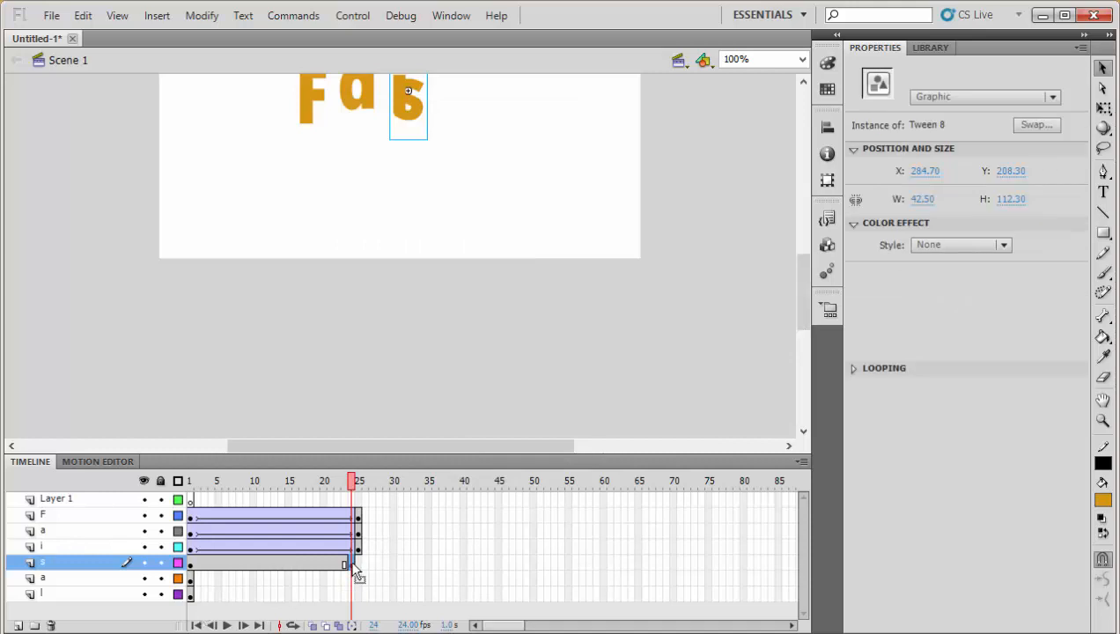
# - Move the s layer's end keyframe to frame 25 and create a classic tween on the layer
pyautogui.moveTo(357, 572); pyautogui.dragTo(365, 579)
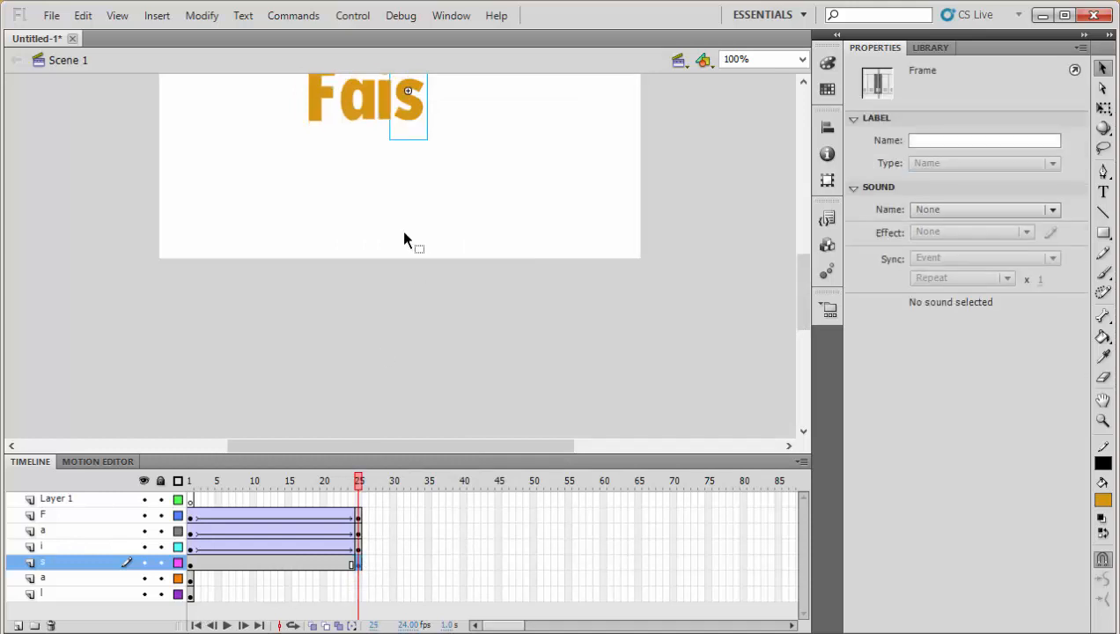
pyautogui.rightClick(202, 567)
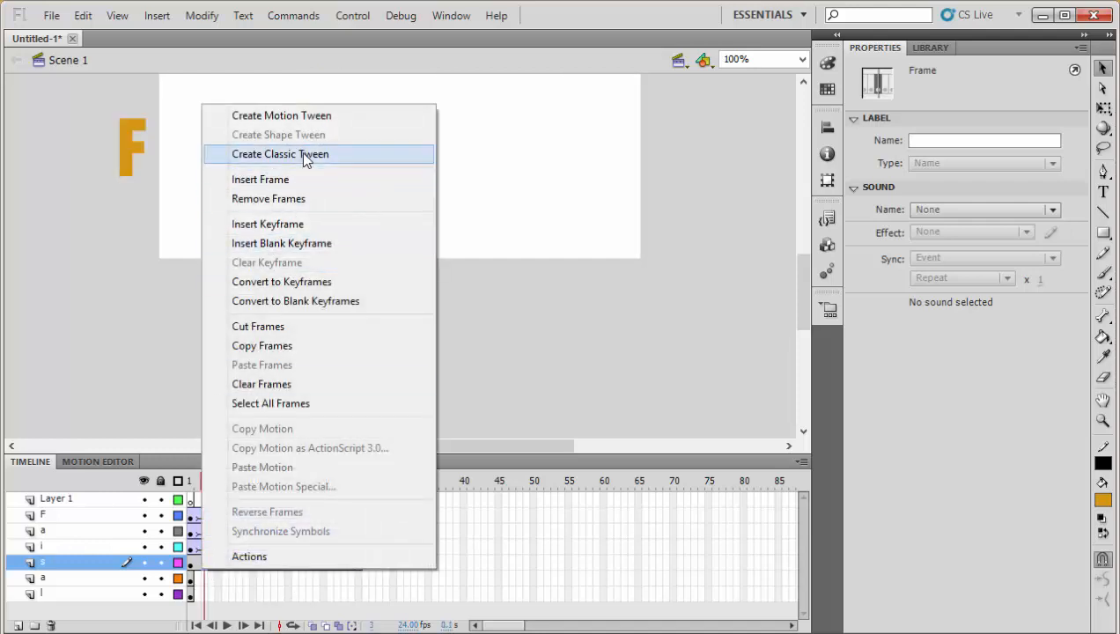
pyautogui.click(302, 153)
# - Insert a keyframe at frame 25 of the second a layer and move the a beside the s, about X 300, Y 152
pyautogui.click(190, 580)
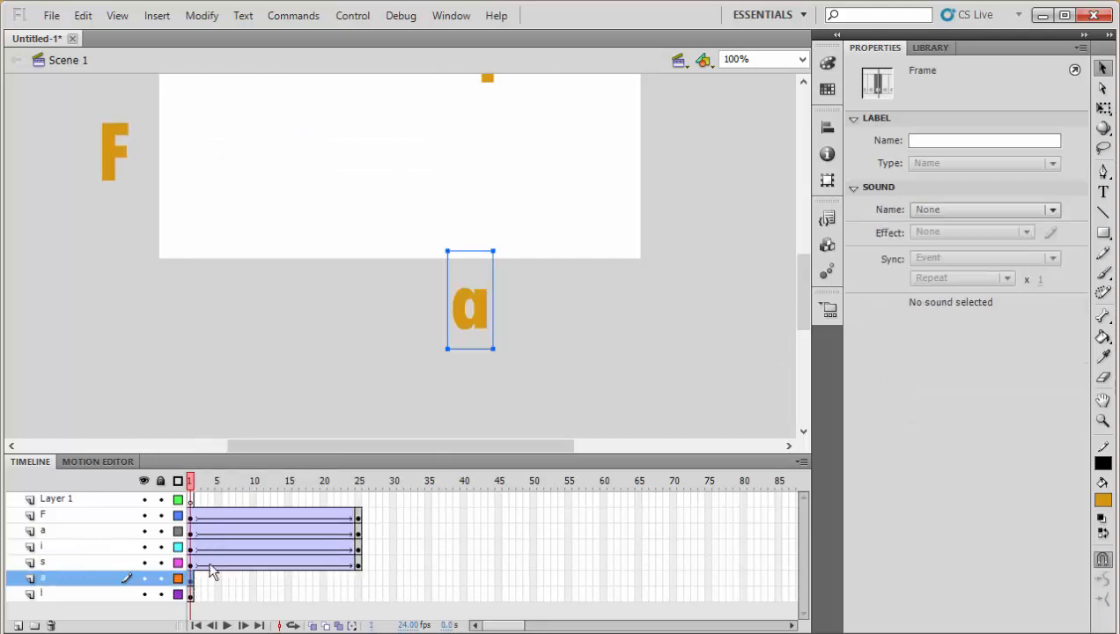
pyautogui.click(359, 580)
pyautogui.rightClick(358, 579)
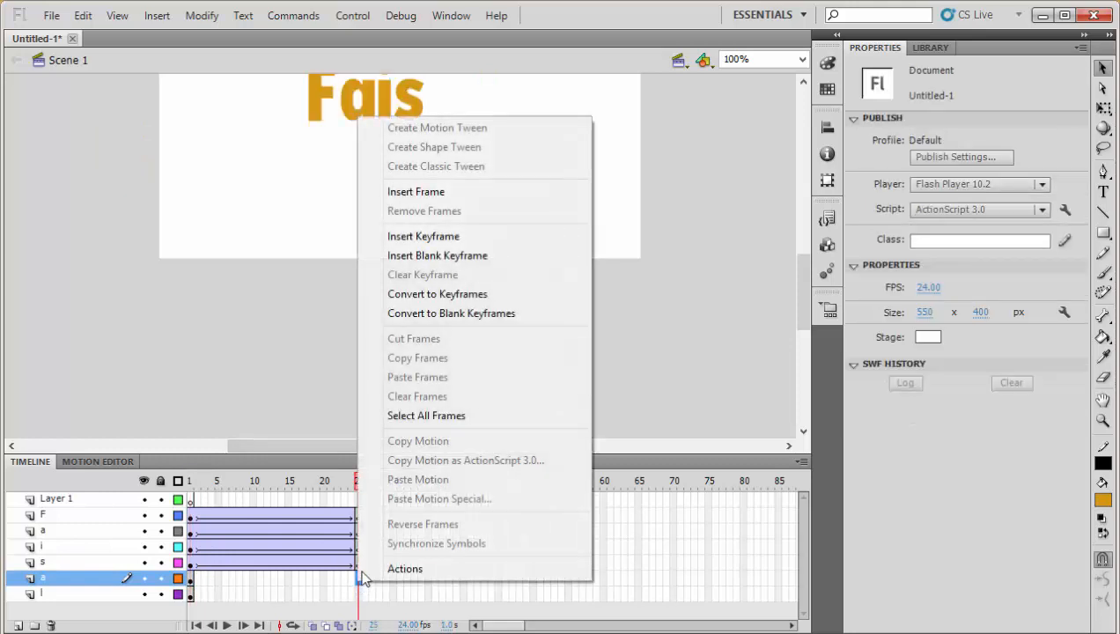
pyautogui.click(455, 239)
pyautogui.moveTo(479, 335); pyautogui.dragTo(451, 114)
# - Nudge the second a closer to the s, to X 296.5, Y 152.15, and create its layer's classic tween
pyautogui.press('Left')
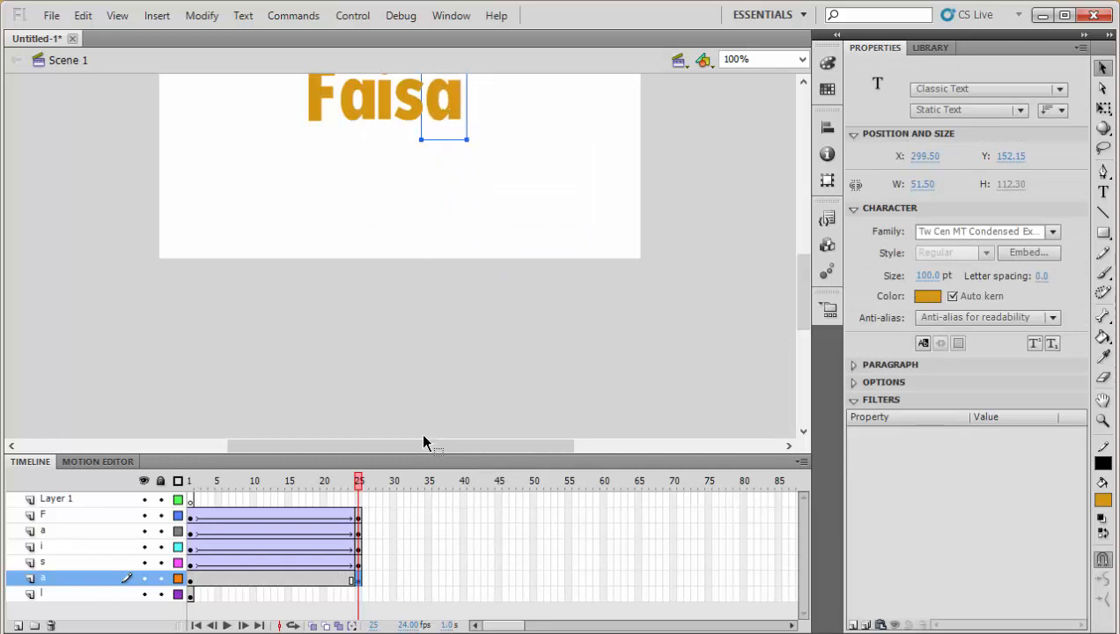
pyautogui.press('Left')
pyautogui.press('Down')
pyautogui.press('Left')
pyautogui.press('Up')
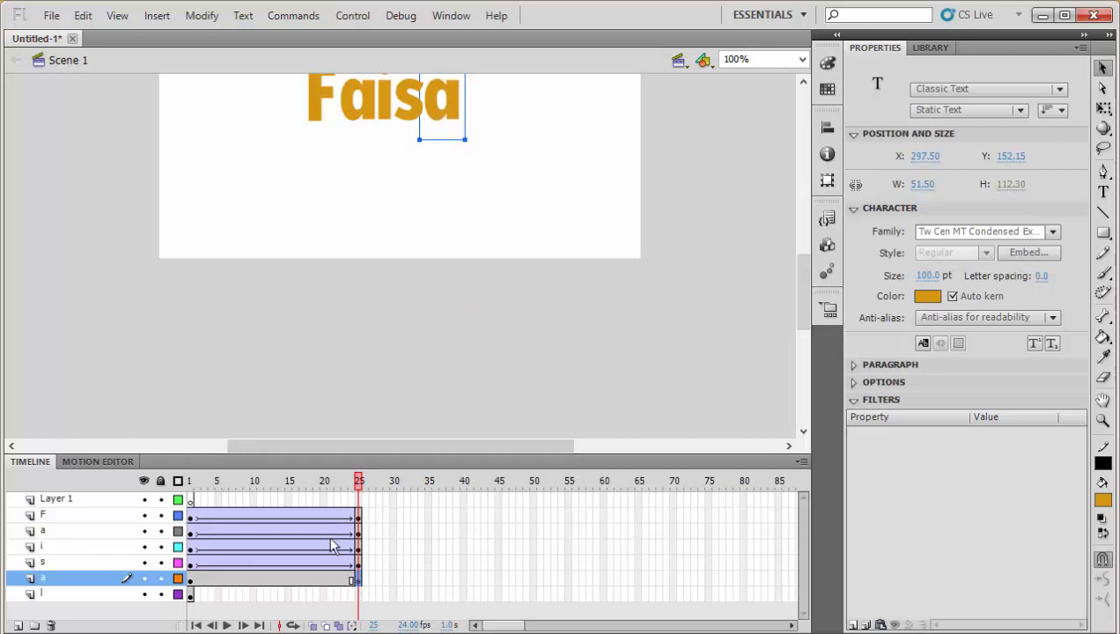
pyautogui.press('Left')
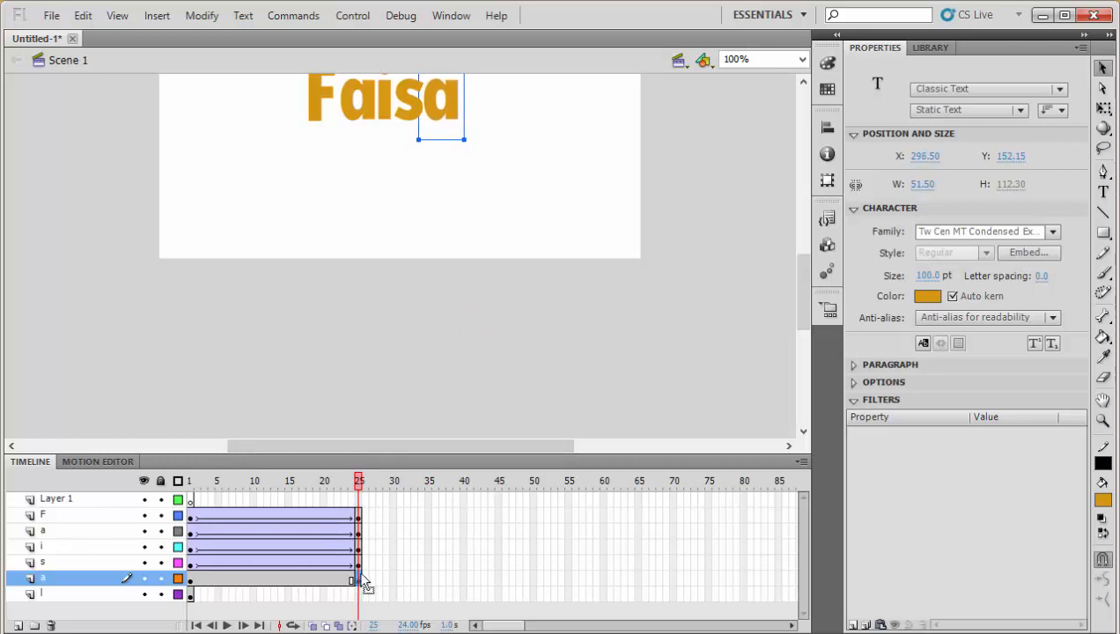
pyautogui.rightClick(303, 574)
pyautogui.click(400, 161)
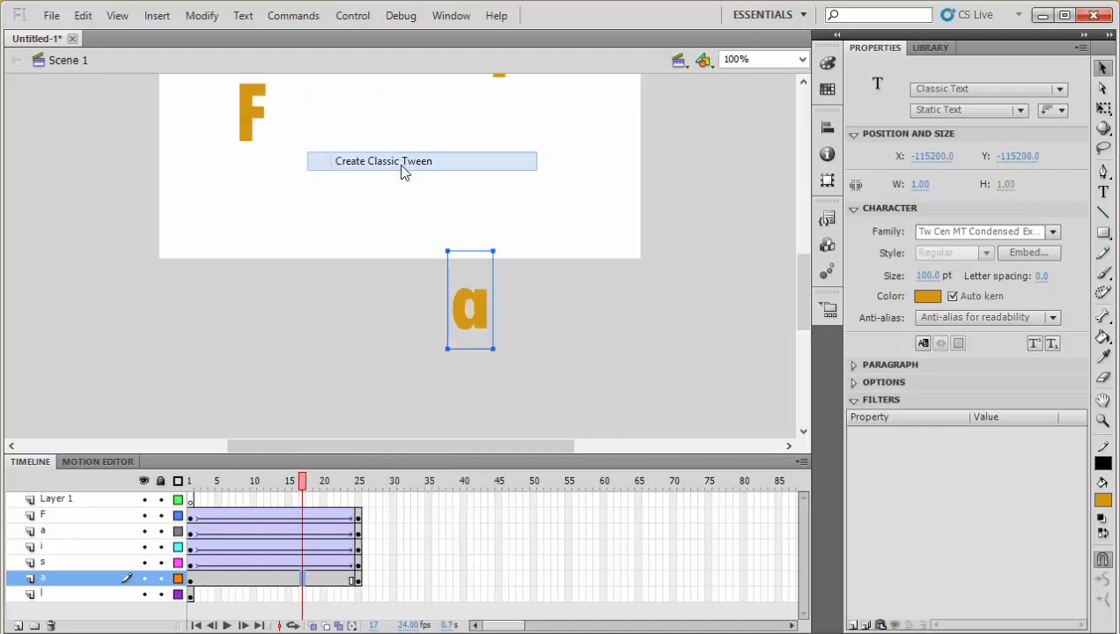
# - Move the l off the stage's right side on frame 1, to about X 654, Y 279
pyautogui.click(190, 594)
pyautogui.scroll(3, 377, 388)
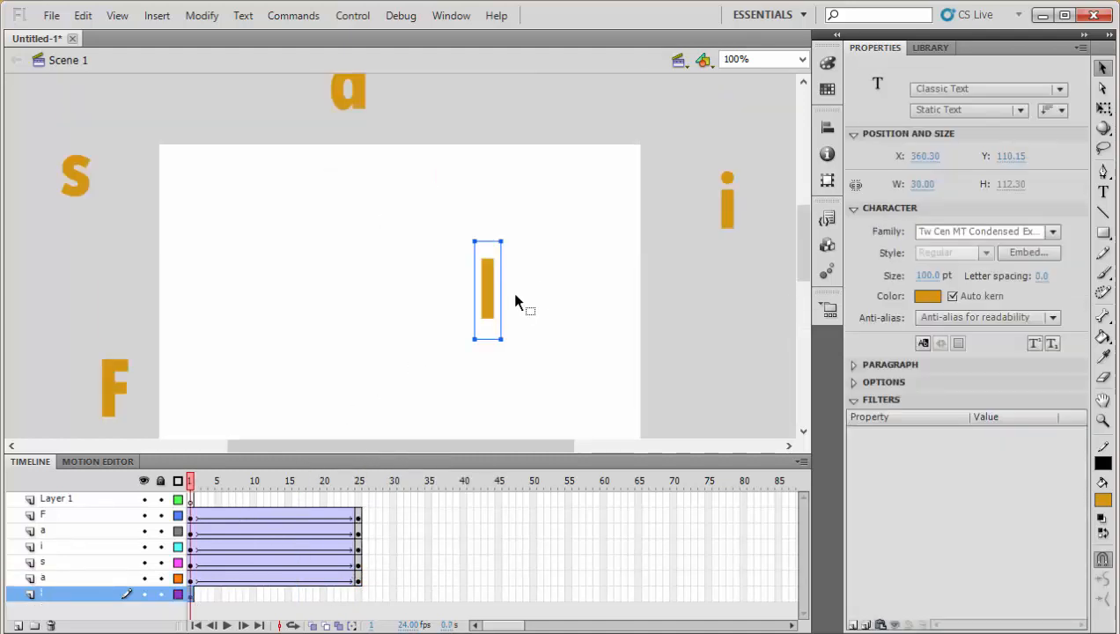
pyautogui.moveTo(485, 290); pyautogui.dragTo(730, 414)
pyautogui.scroll(-2, 730, 413)
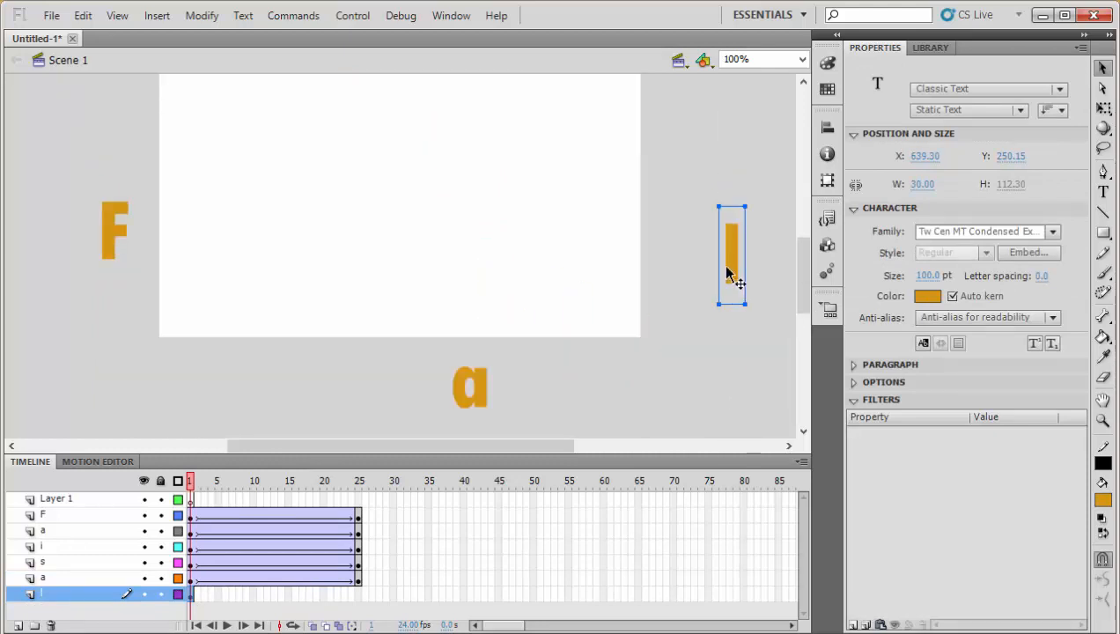
pyautogui.moveTo(728, 273); pyautogui.dragTo(740, 299)
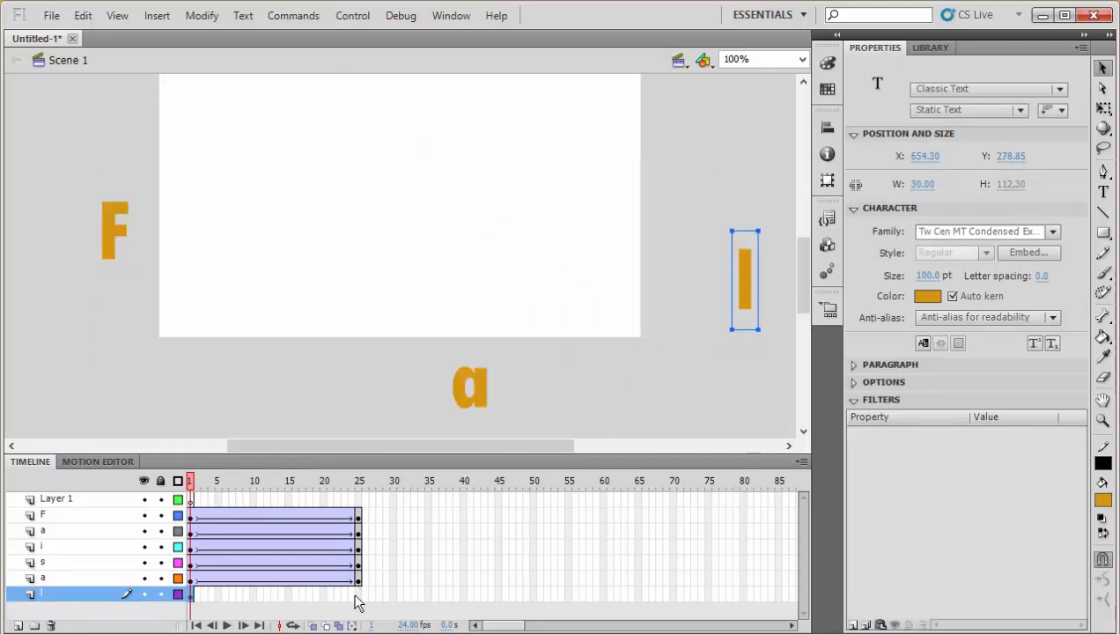
# - Insert a keyframe at frame 25 of the l layer and move the l beside the second a, about X 333, Y 152
pyautogui.click(355, 596)
pyautogui.rightClick(358, 596)
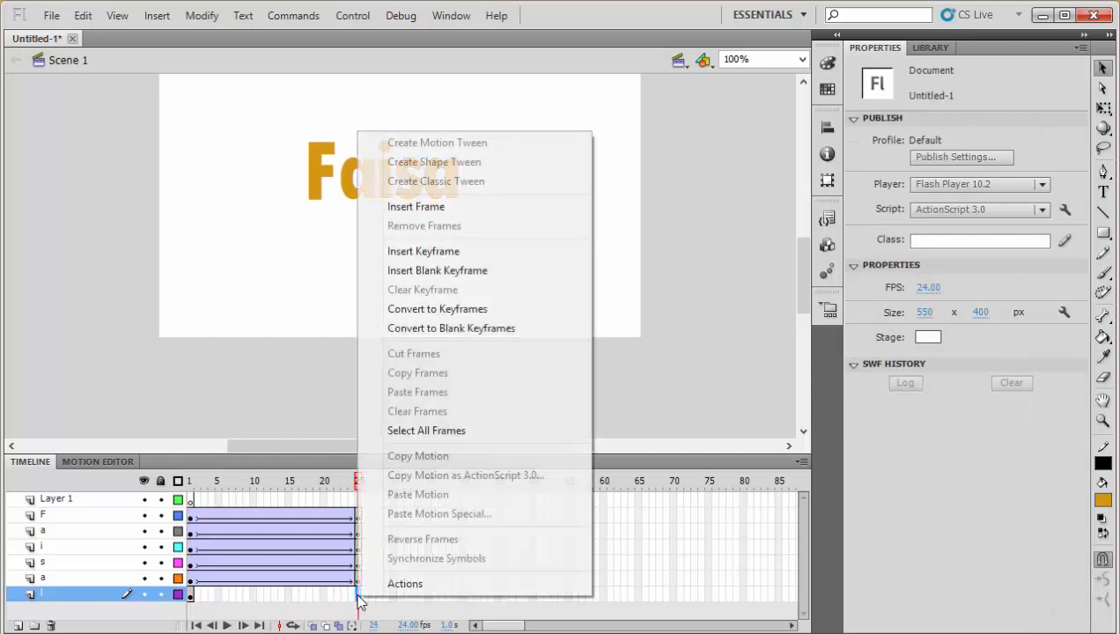
pyautogui.click(468, 253)
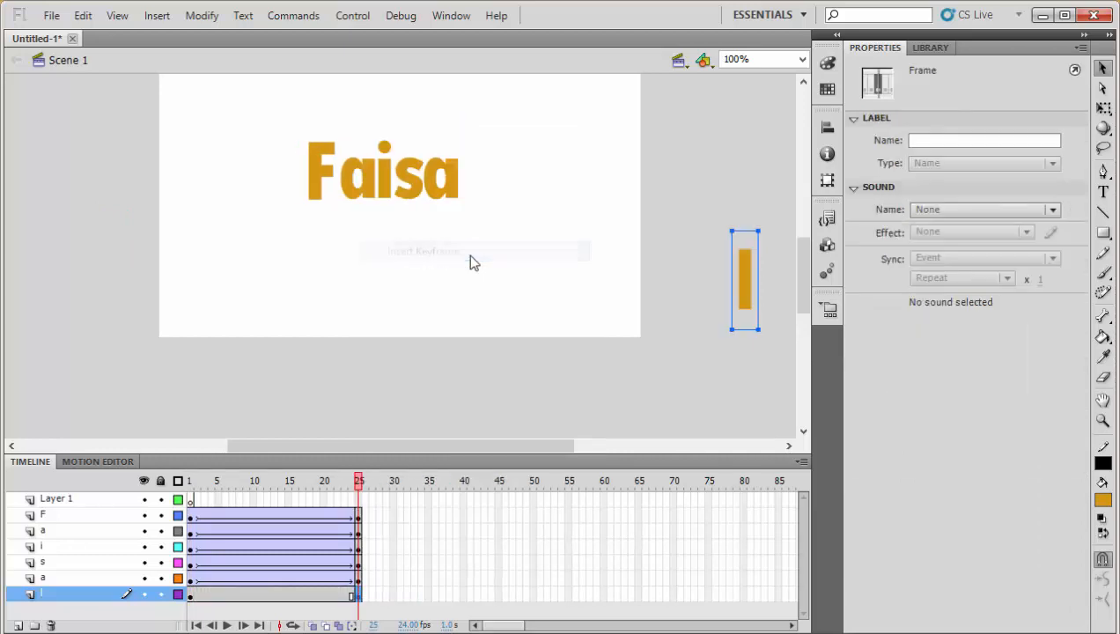
pyautogui.moveTo(748, 303); pyautogui.dragTo(474, 187)
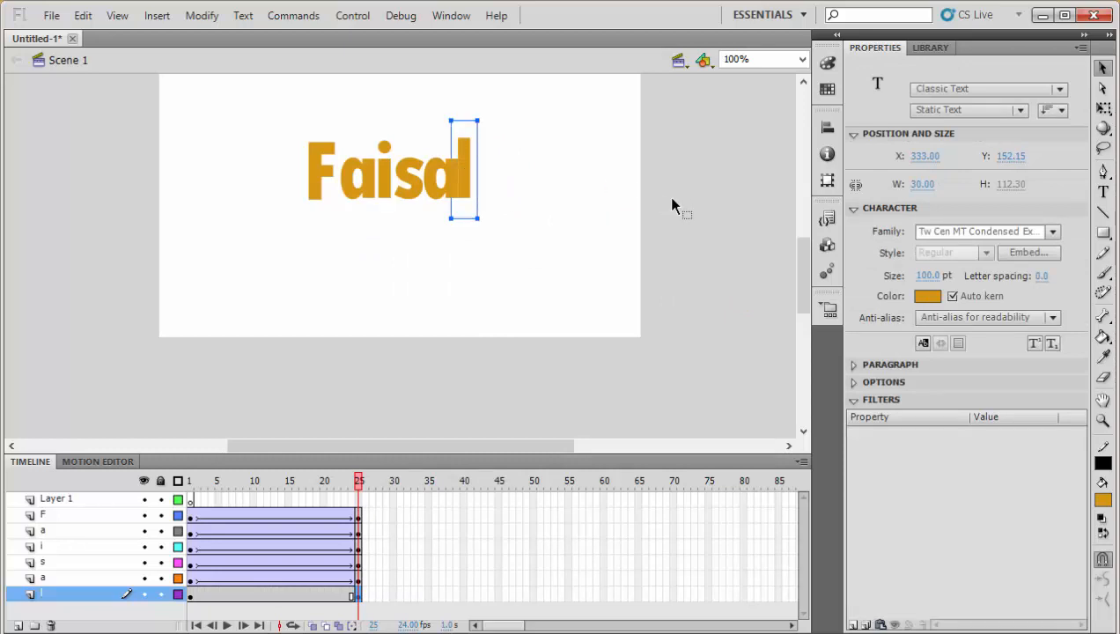
# - Nudge the l to X 336, Y 153.15 and create a classic tween on its layer
pyautogui.press('Right')
pyautogui.press('Right')
pyautogui.press('Right')
pyautogui.press('Down')
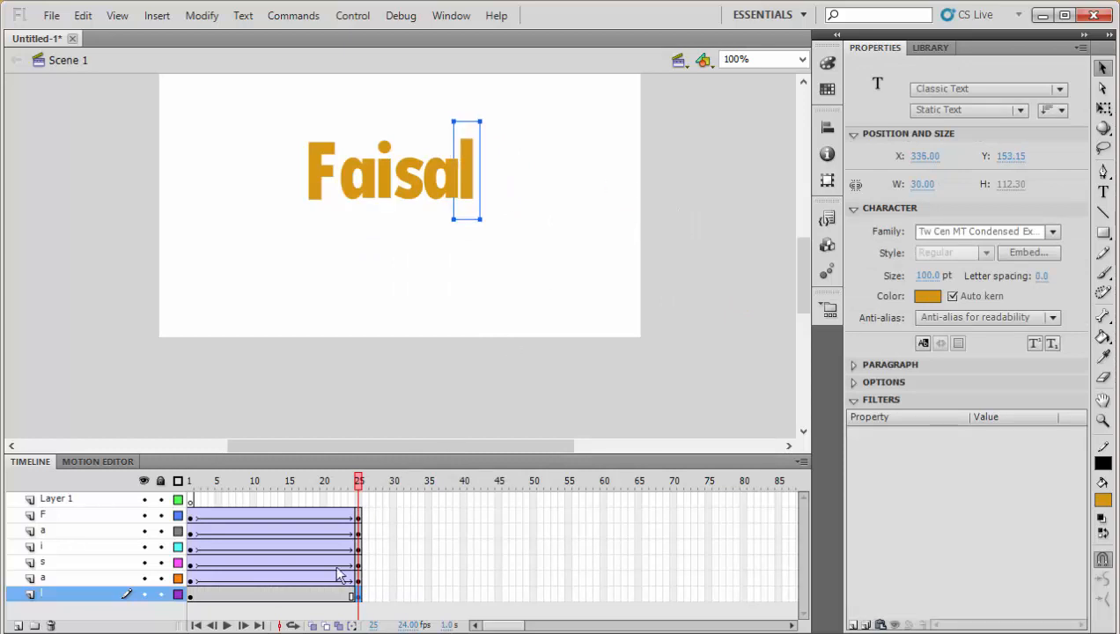
pyautogui.rightClick(277, 595)
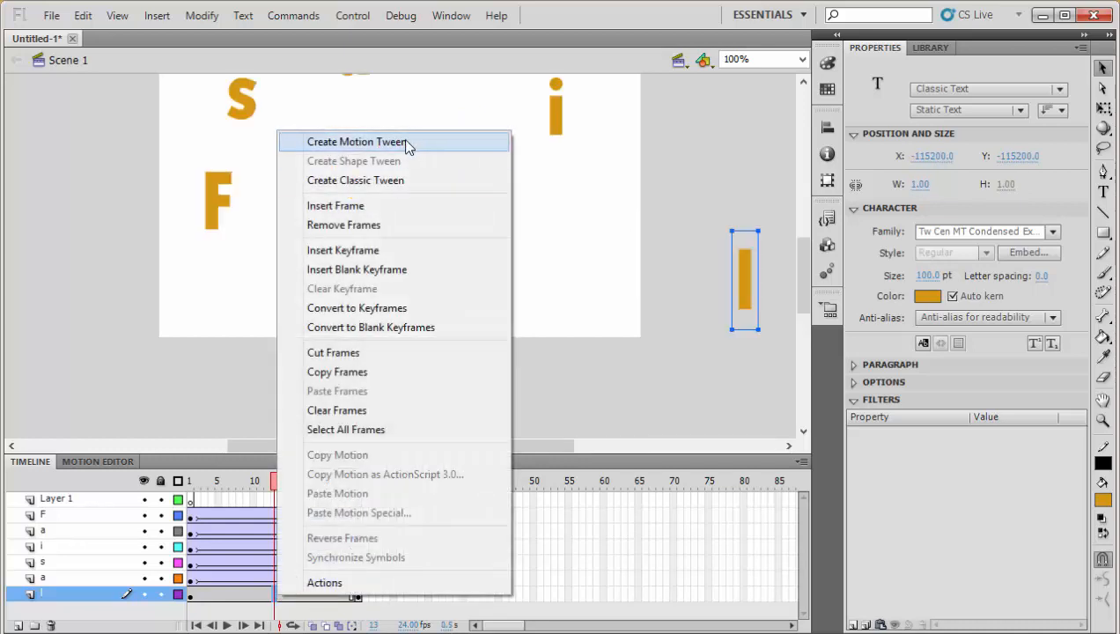
pyautogui.click(399, 180)
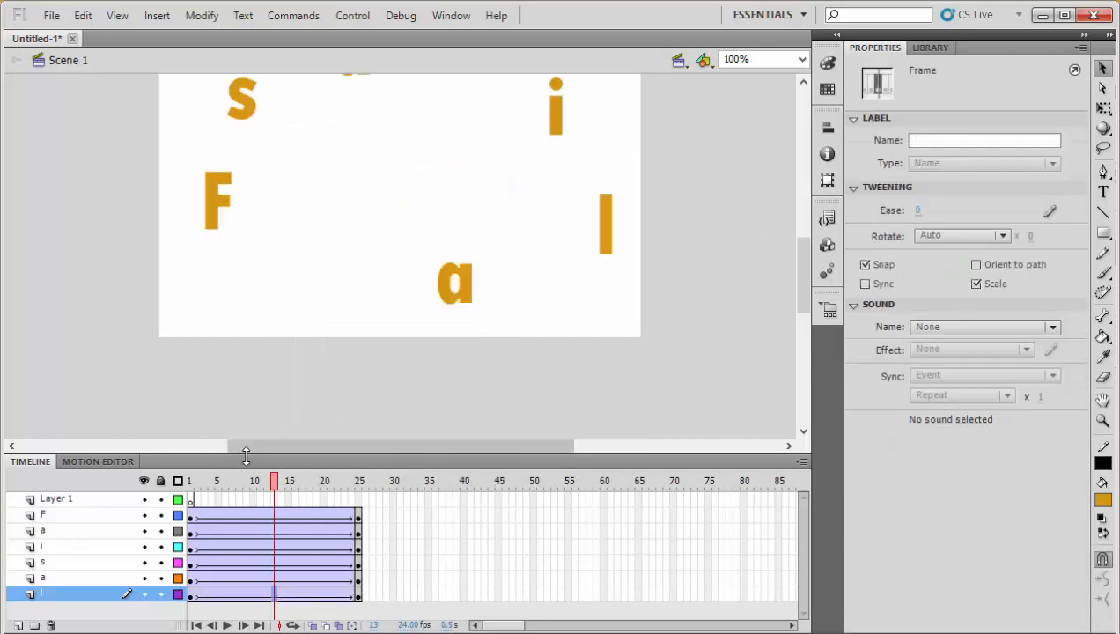
# - Play the animation from frame 1 and scrub through to frame 25 to check how the letters come together
pyautogui.click(192, 480)
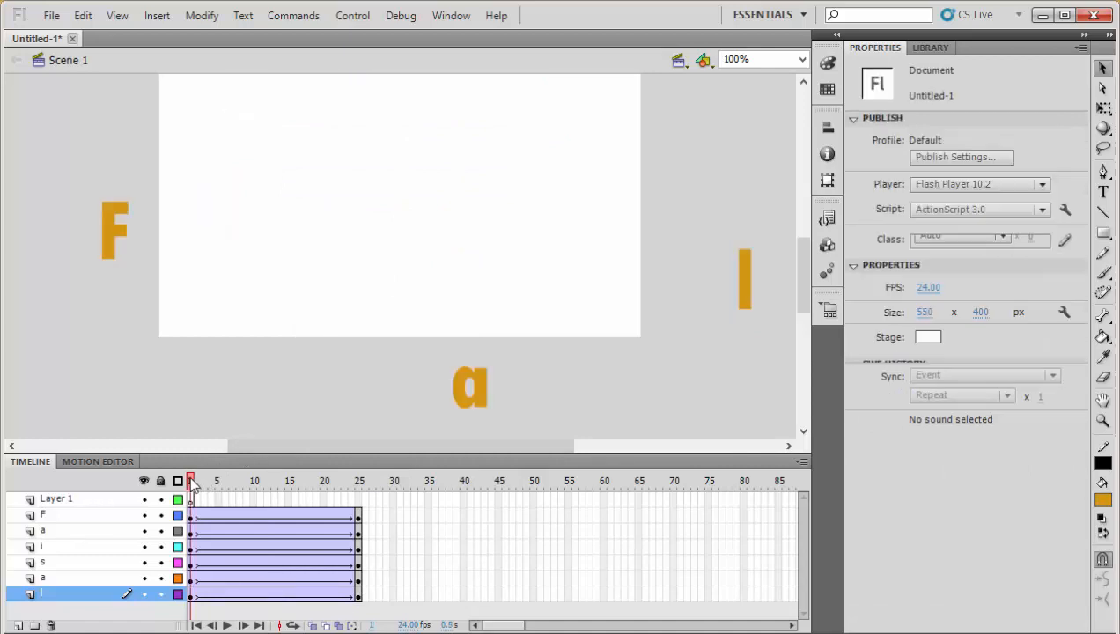
pyautogui.press('Return')
pyautogui.moveTo(276, 475); pyautogui.dragTo(300, 466)
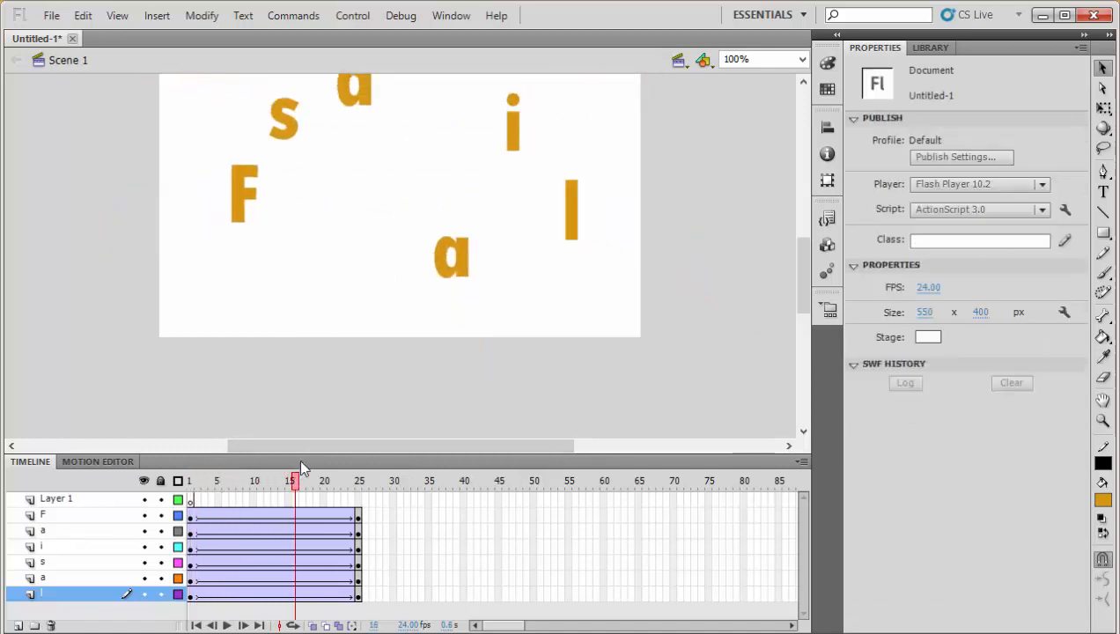
pyautogui.moveTo(806, 255); pyautogui.dragTo(804, 234)
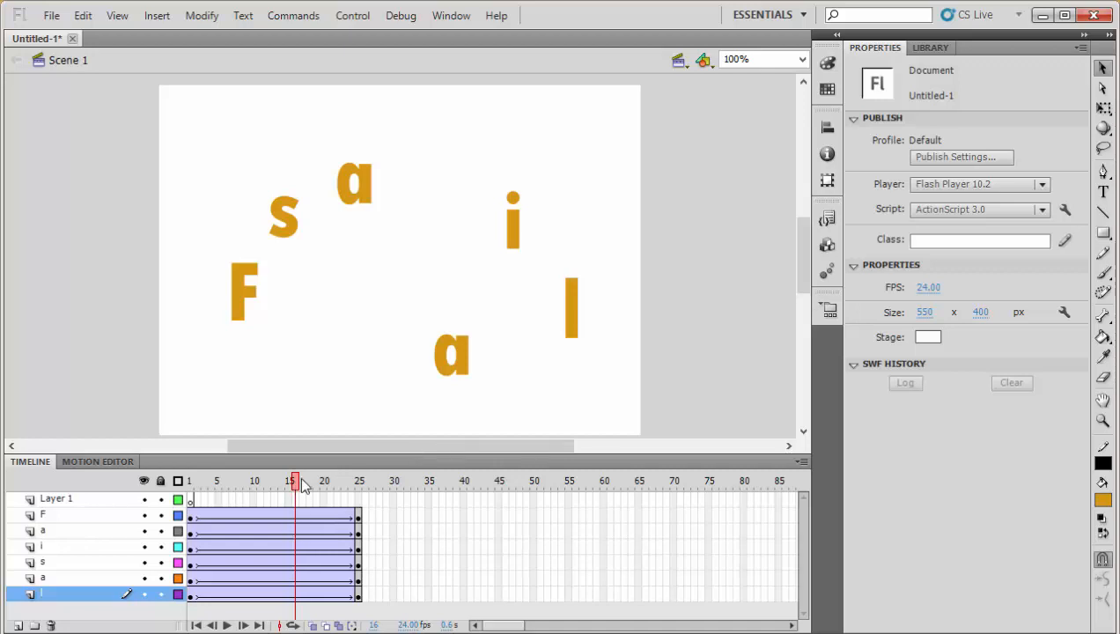
pyautogui.moveTo(302, 483); pyautogui.dragTo(364, 478)
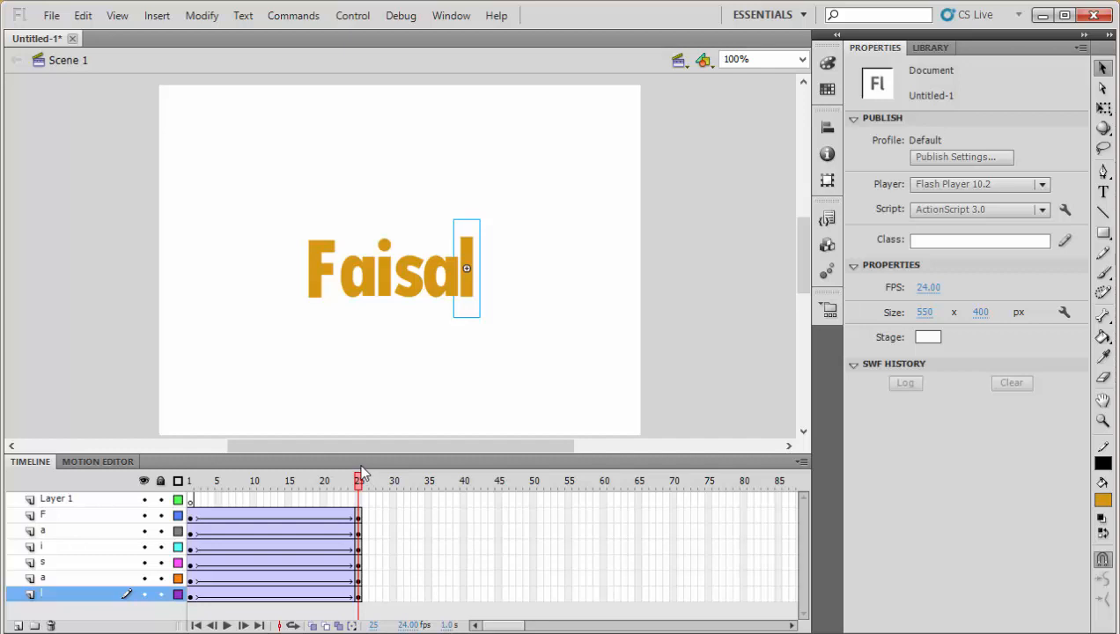
pyautogui.moveTo(285, 480); pyautogui.dragTo(362, 472)
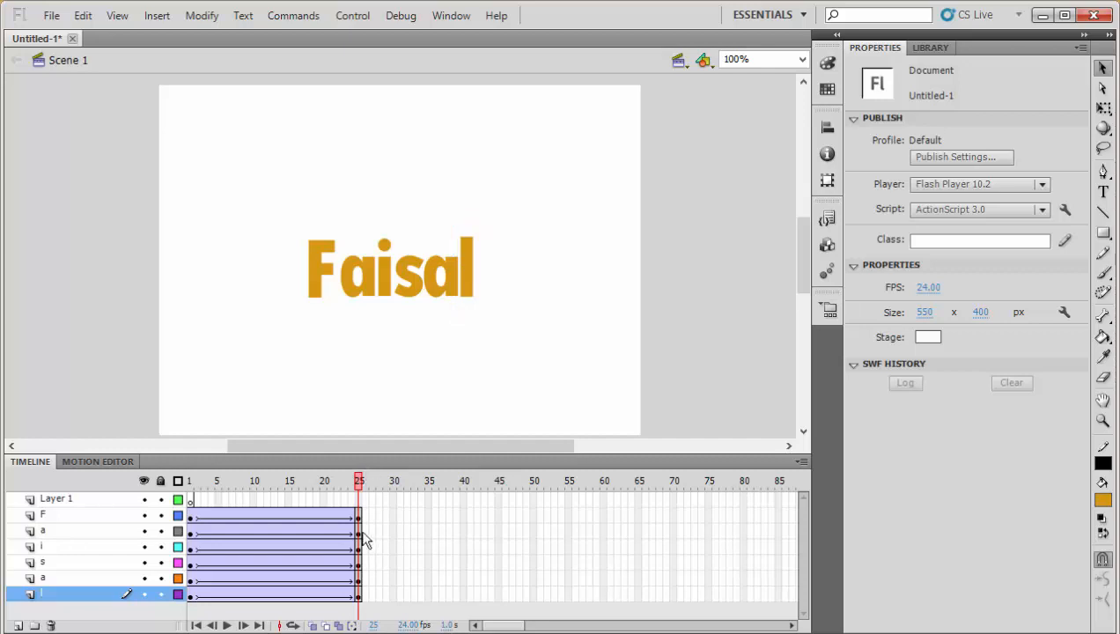
# - Move the end keyframe of the first a layer to frame 35 and that of the i layer to frame 45
pyautogui.click(358, 532)
pyautogui.click(360, 532)
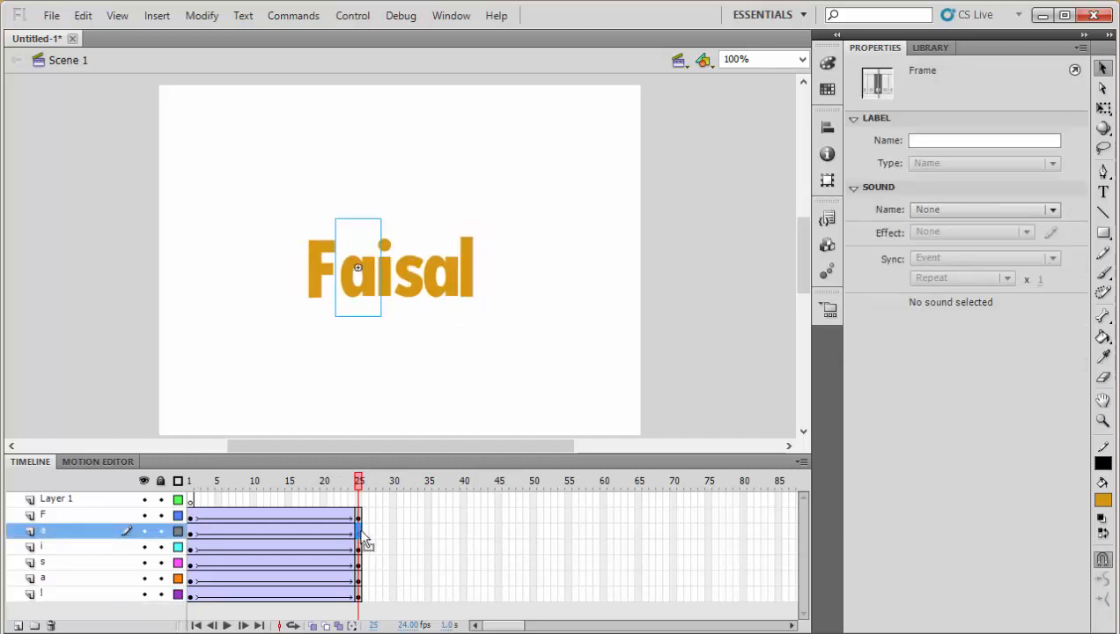
pyautogui.moveTo(361, 532); pyautogui.dragTo(429, 532)
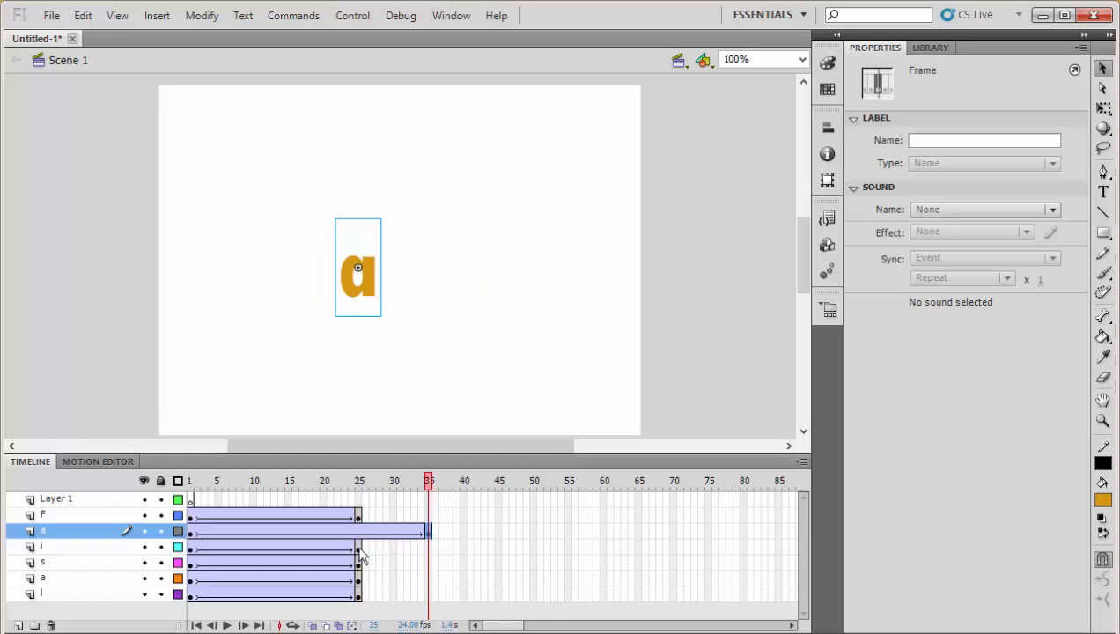
pyautogui.click(360, 547)
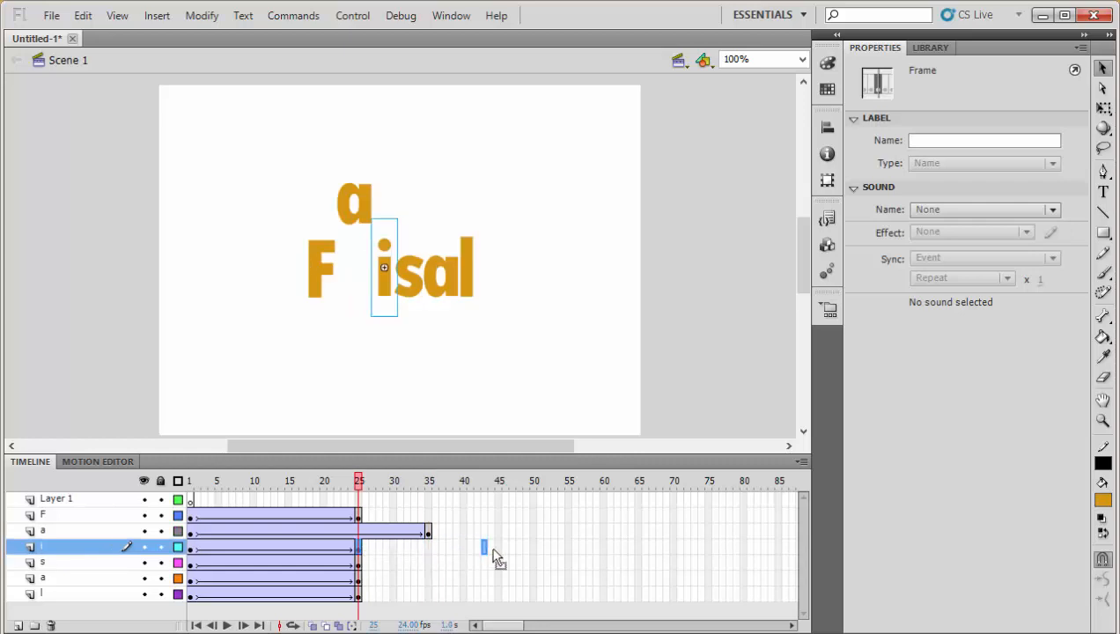
pyautogui.moveTo(493, 549); pyautogui.dragTo(498, 549)
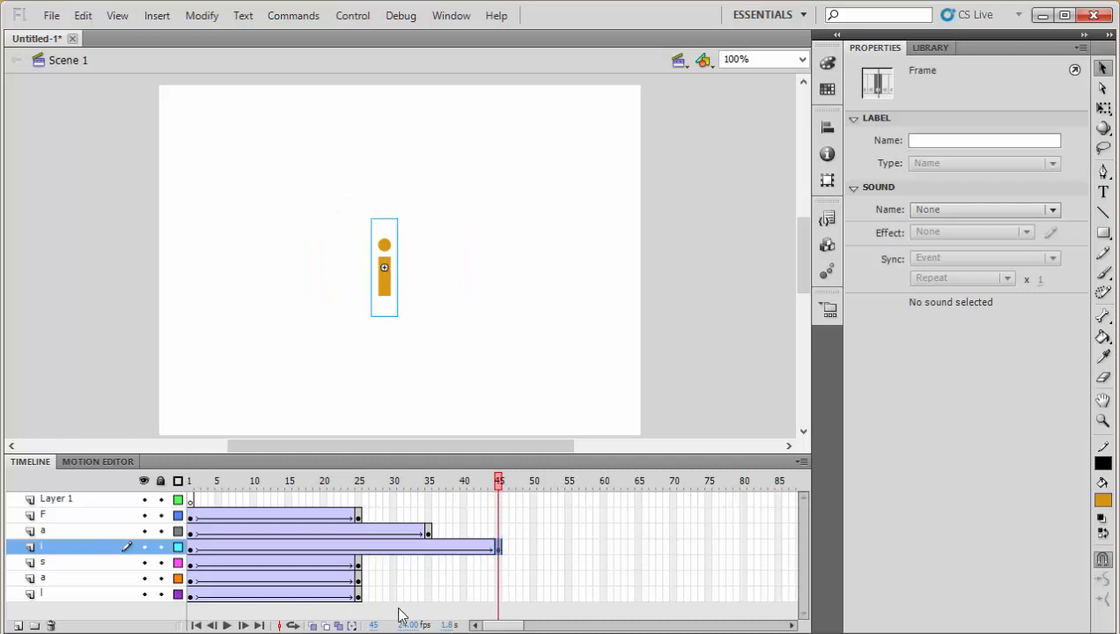
# - Move the end keyframe of the s layer to frame 35 and that of the second a layer to frame 50
pyautogui.click(360, 564)
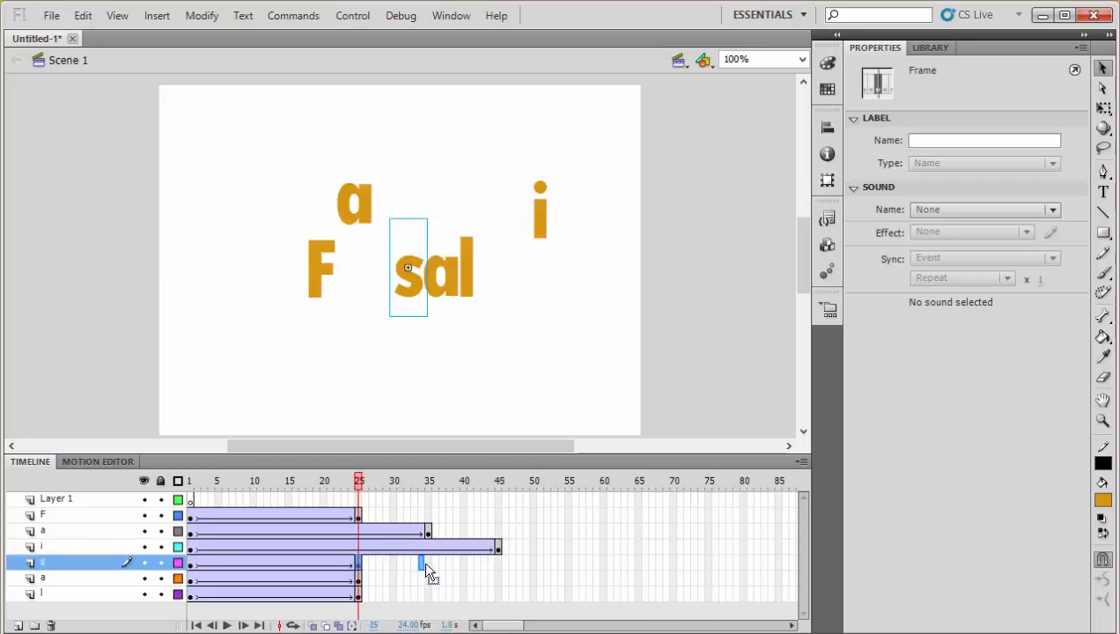
pyautogui.moveTo(425, 571); pyautogui.dragTo(428, 570)
pyautogui.click(358, 579)
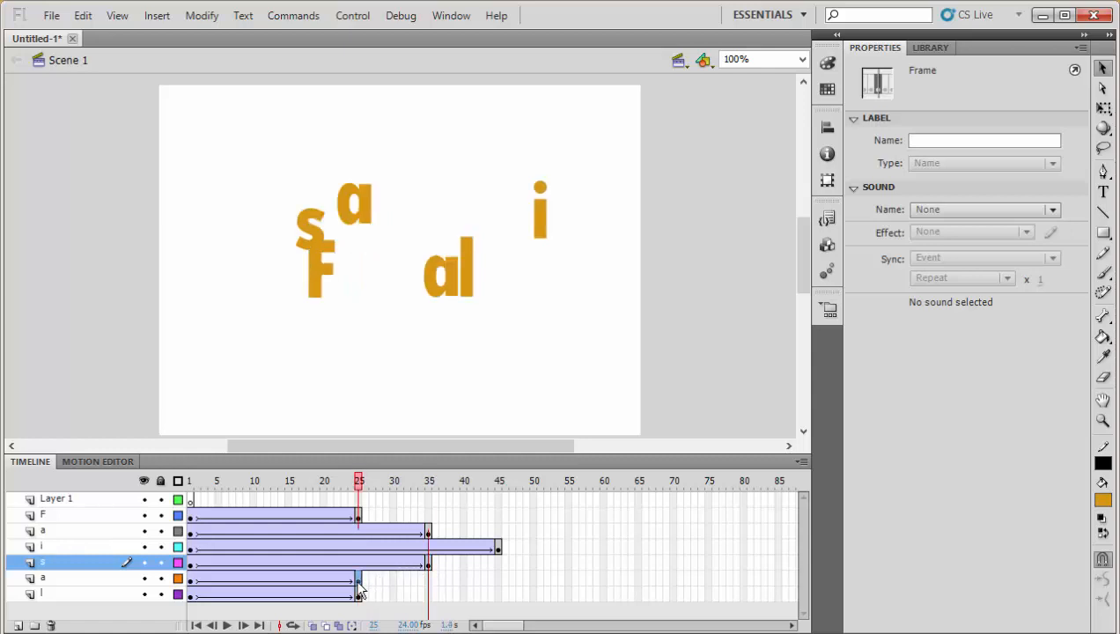
pyautogui.click(359, 581)
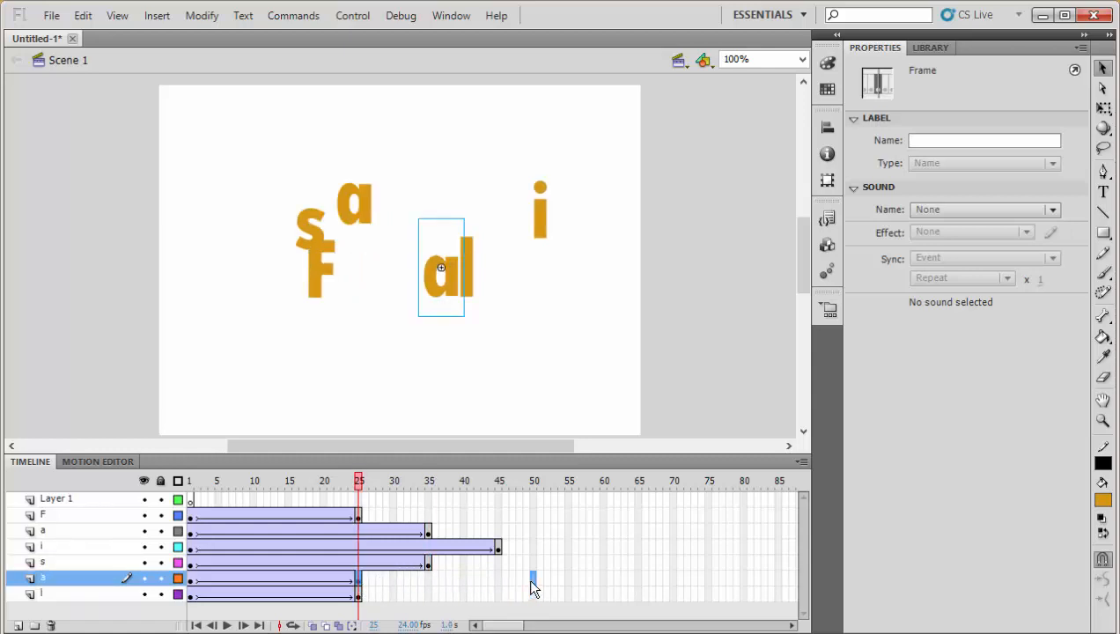
pyautogui.moveTo(533, 588); pyautogui.dragTo(532, 583)
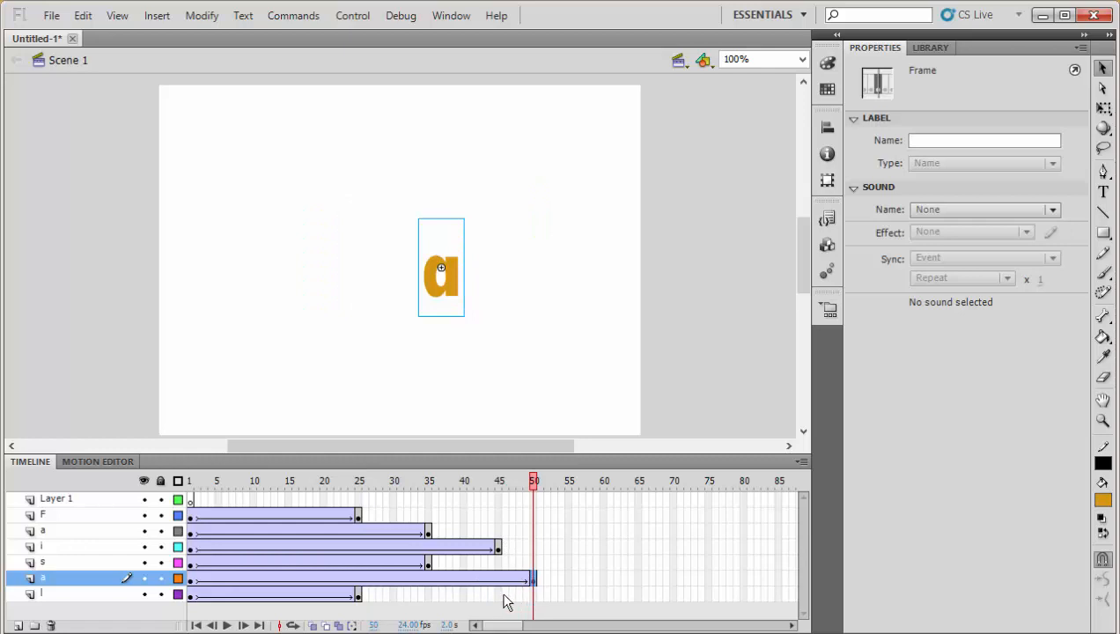
# - Move the l layer's end keyframe to frame 40 and scrub the timeline through to frame 50
pyautogui.click(359, 595)
pyautogui.moveTo(360, 600); pyautogui.dragTo(464, 598)
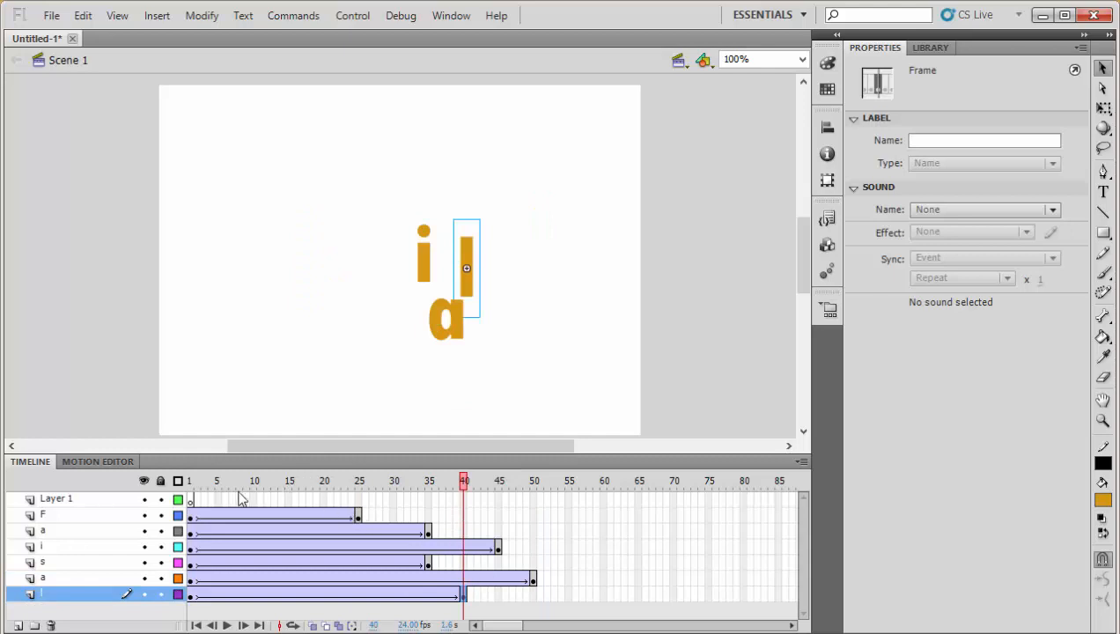
pyautogui.moveTo(220, 482); pyautogui.dragTo(534, 482)
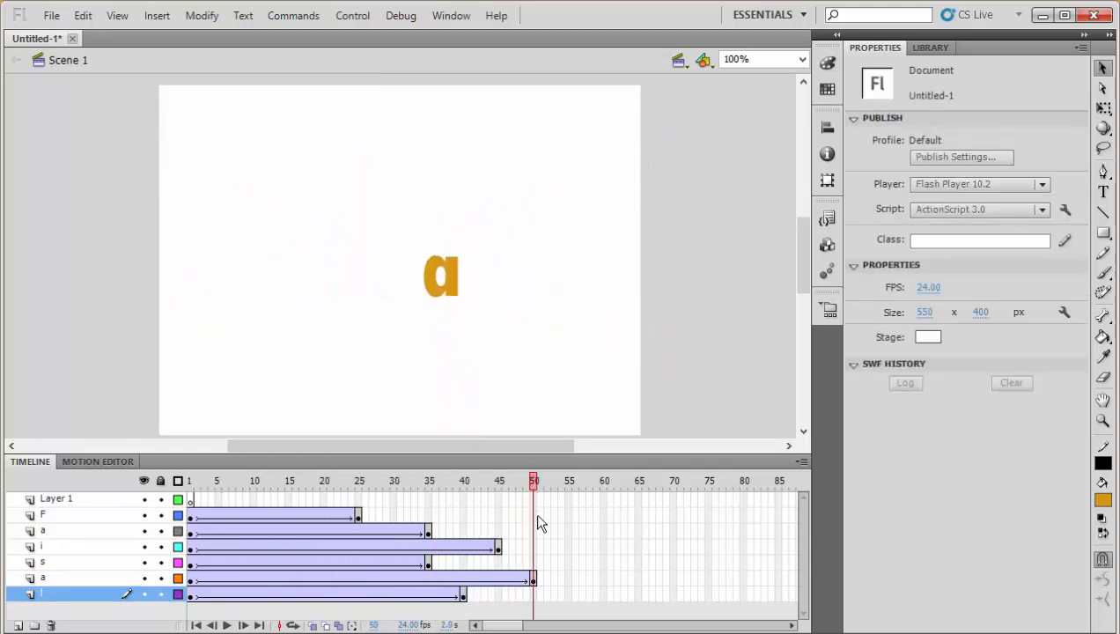
# - Insert keyframes at frame 55 on all six letter layers, from F through l
pyautogui.click(532, 514)
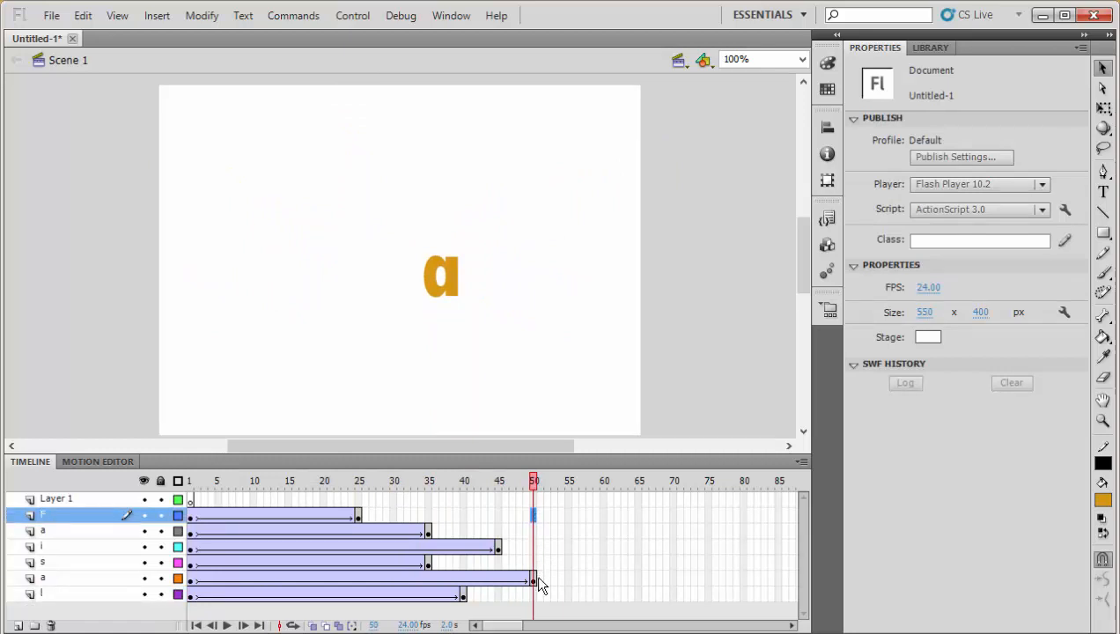
pyautogui.click(567, 515)
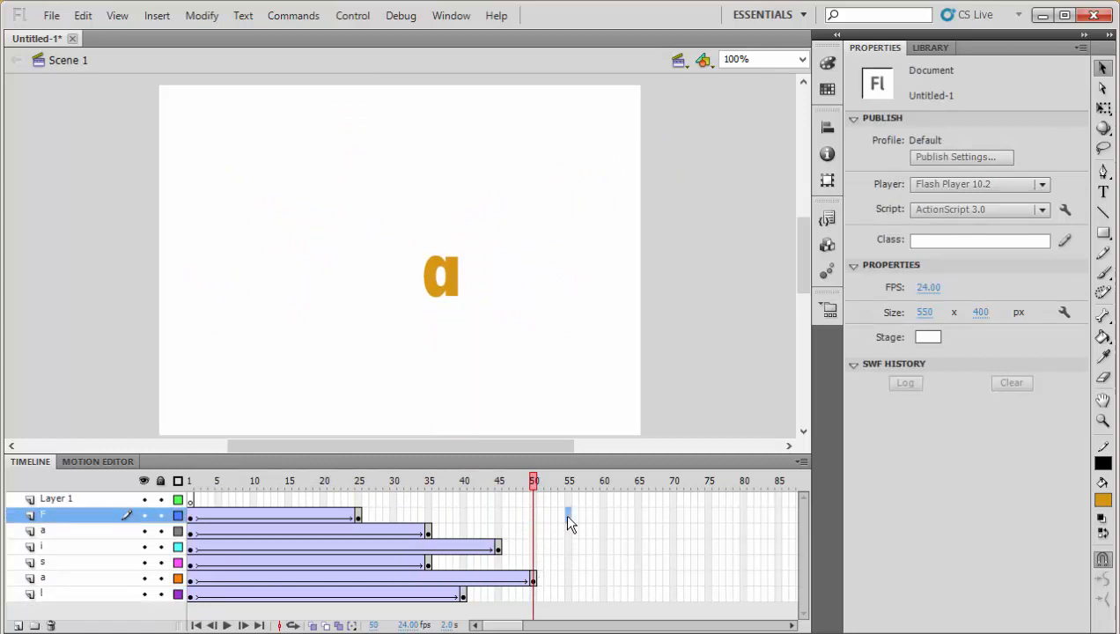
pyautogui.rightClick(569, 598)
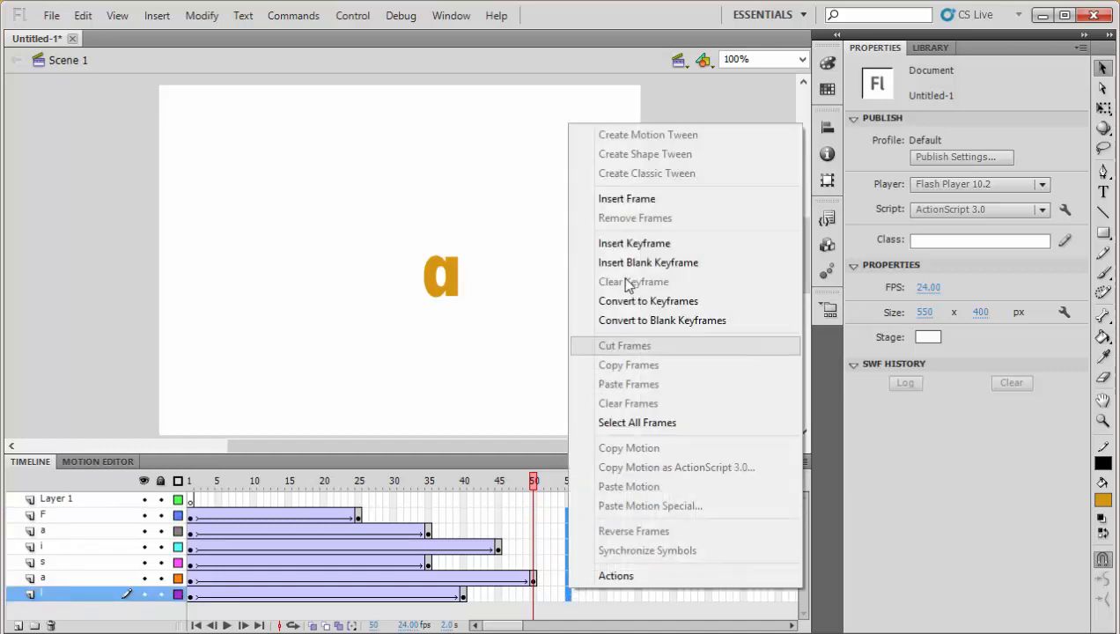
pyautogui.click(636, 244)
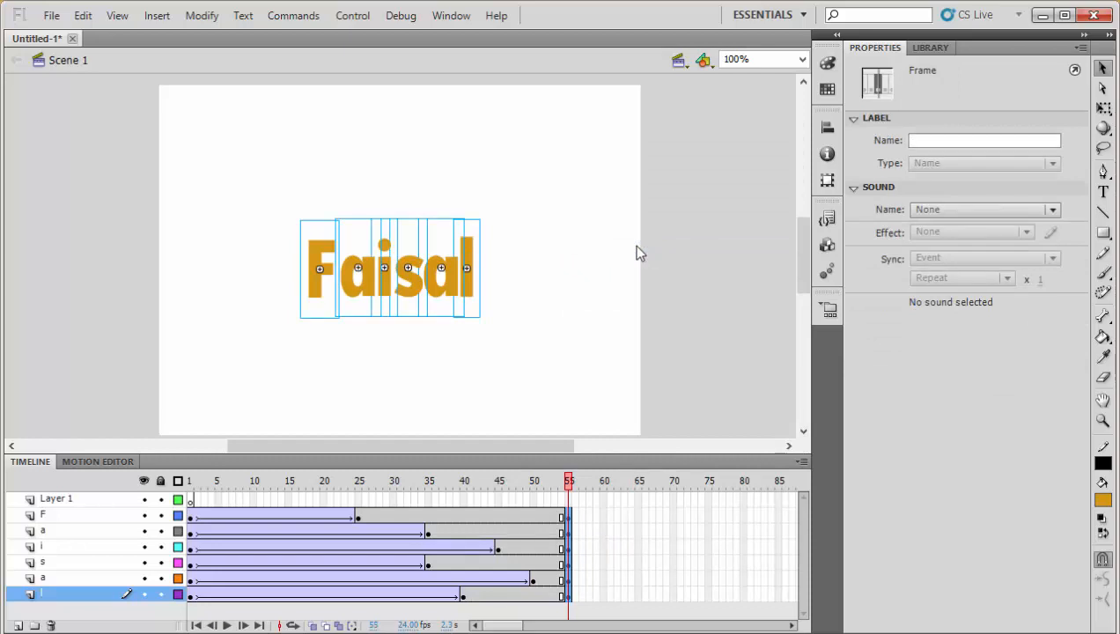
# - Move the start keyframe of the first a layer to frame 9 and that of the i layer to frame 16
pyautogui.click(190, 533)
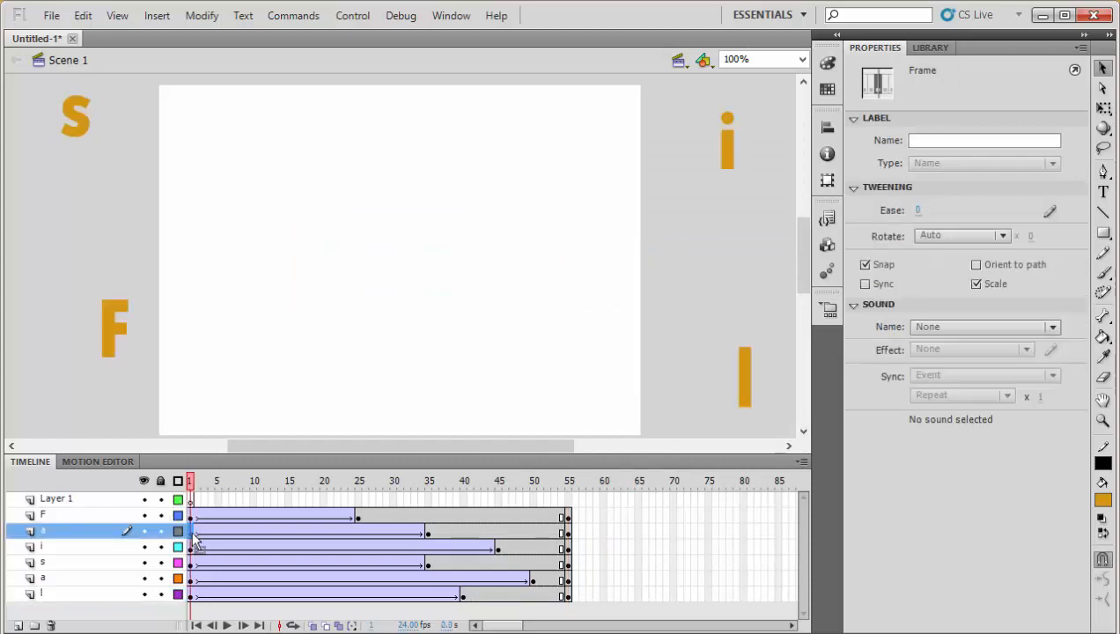
pyautogui.moveTo(194, 532); pyautogui.dragTo(247, 532)
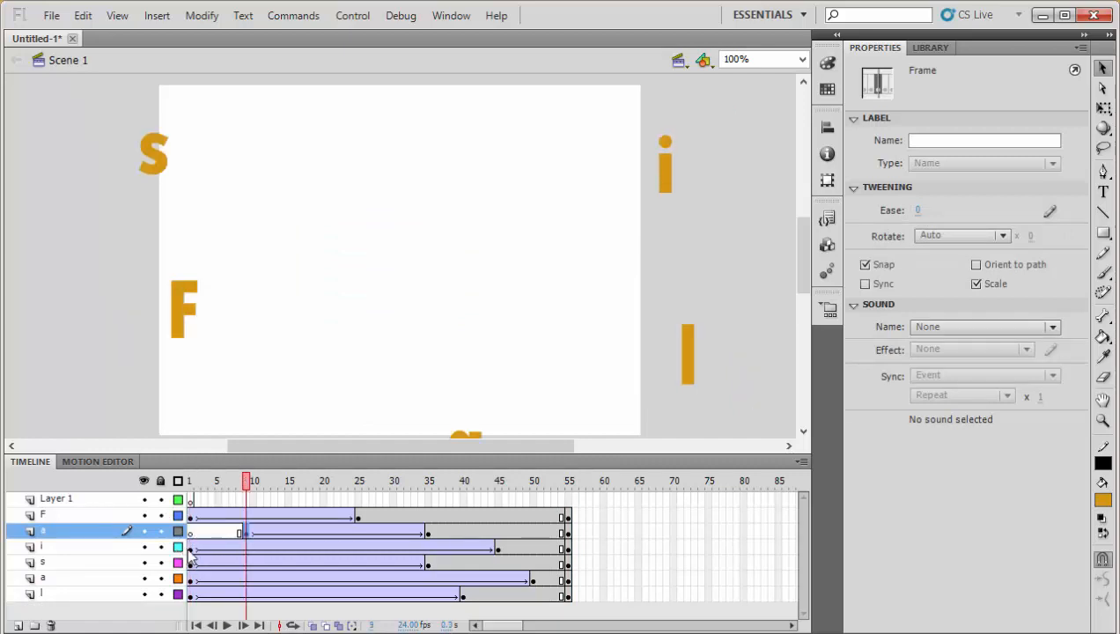
pyautogui.click(192, 549)
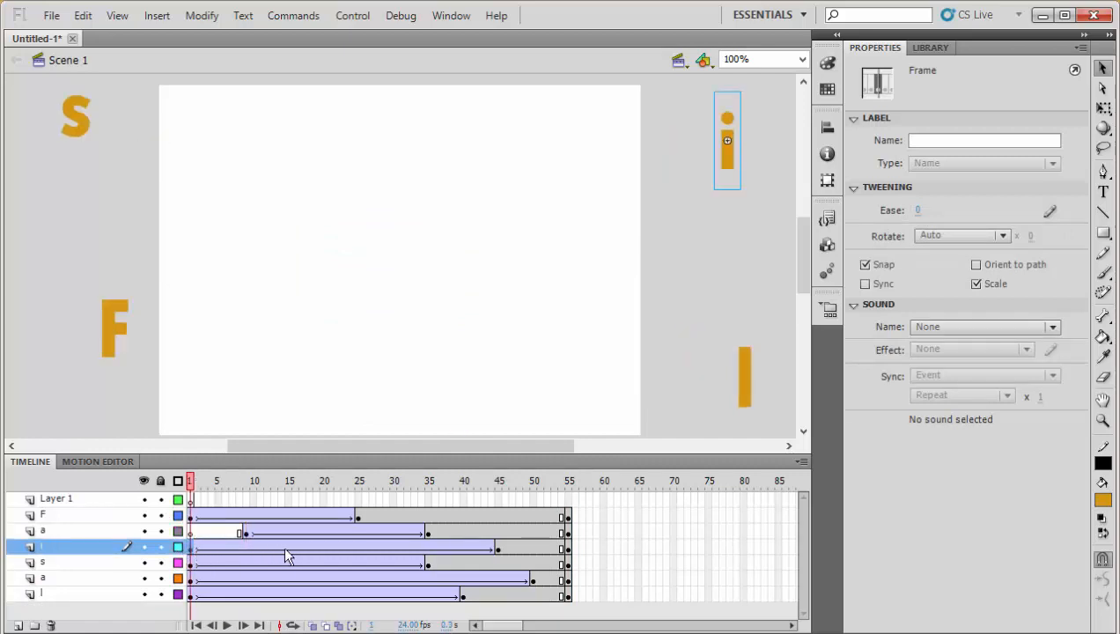
pyautogui.moveTo(192, 550); pyautogui.dragTo(291, 548)
# - Move the start keyframes of the s, second a and l layers to frames 6, 11 and 17 respectively
pyautogui.click(191, 563)
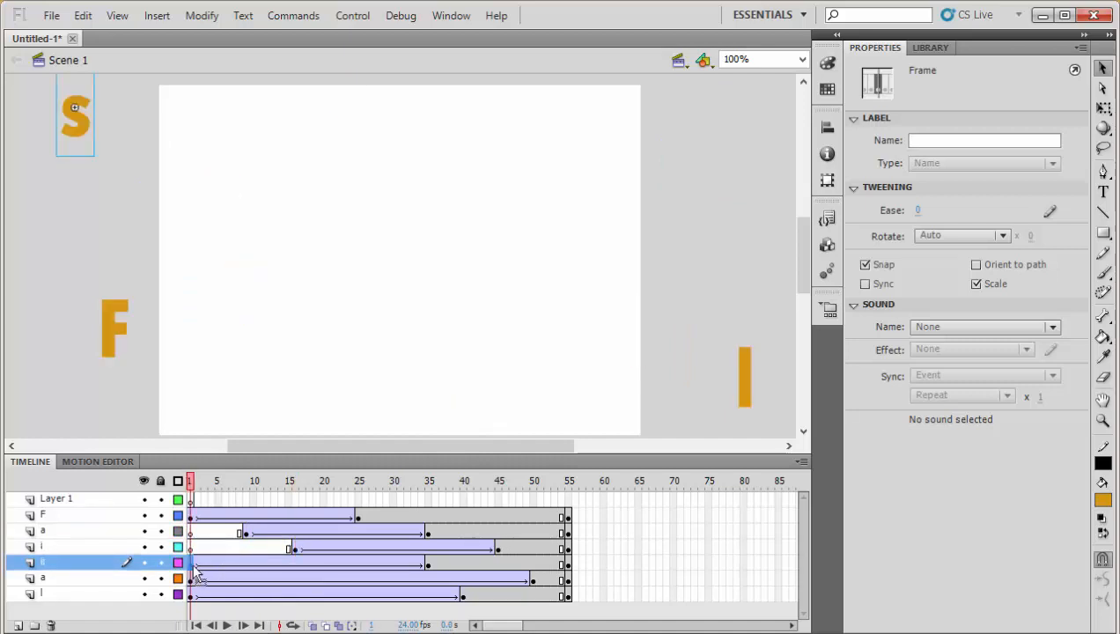
pyautogui.moveTo(192, 563); pyautogui.dragTo(254, 578)
pyautogui.click(190, 580)
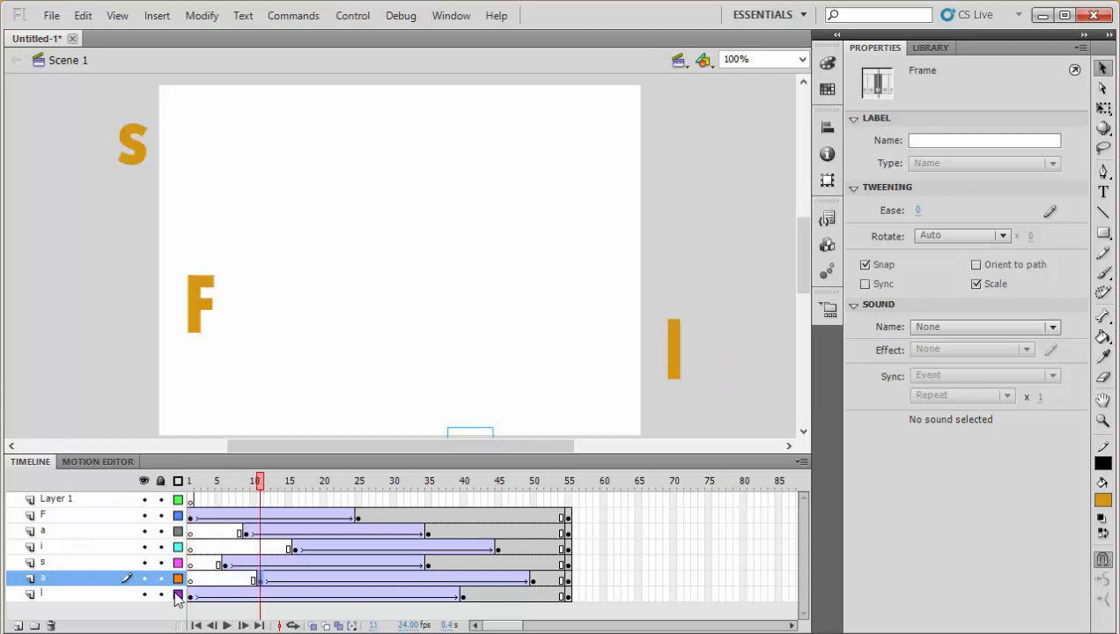
pyautogui.click(191, 595)
pyautogui.moveTo(191, 595); pyautogui.dragTo(302, 596)
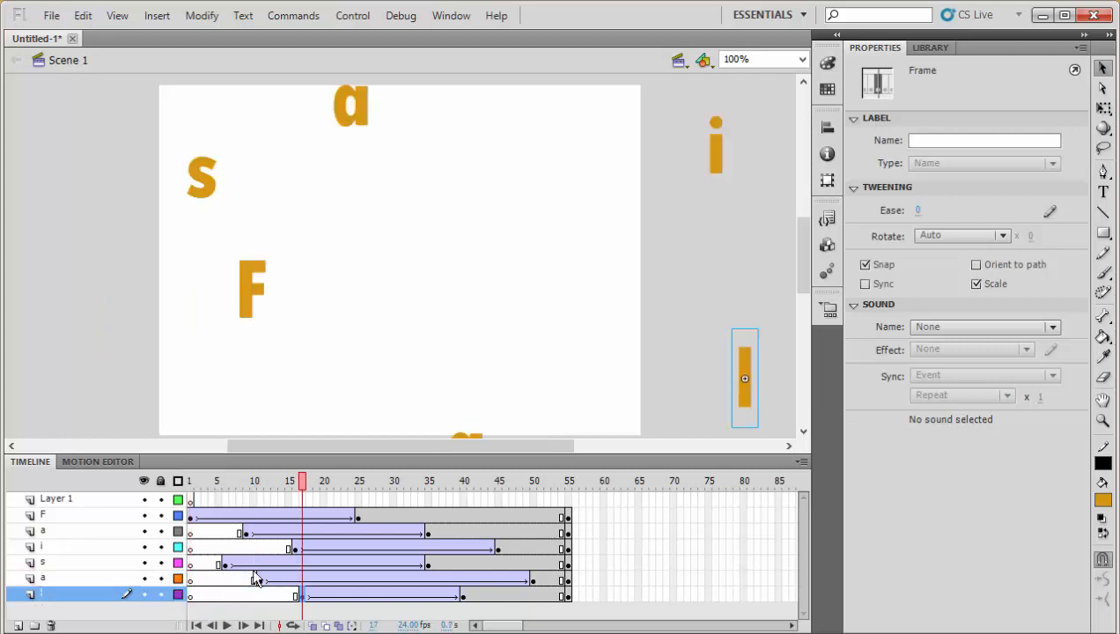
# - Scrub the timeline from frame 1 to frame 55 and test the movie to check the letters' staggered entry
pyautogui.click(191, 482)
pyautogui.moveTo(191, 482); pyautogui.dragTo(569, 442)
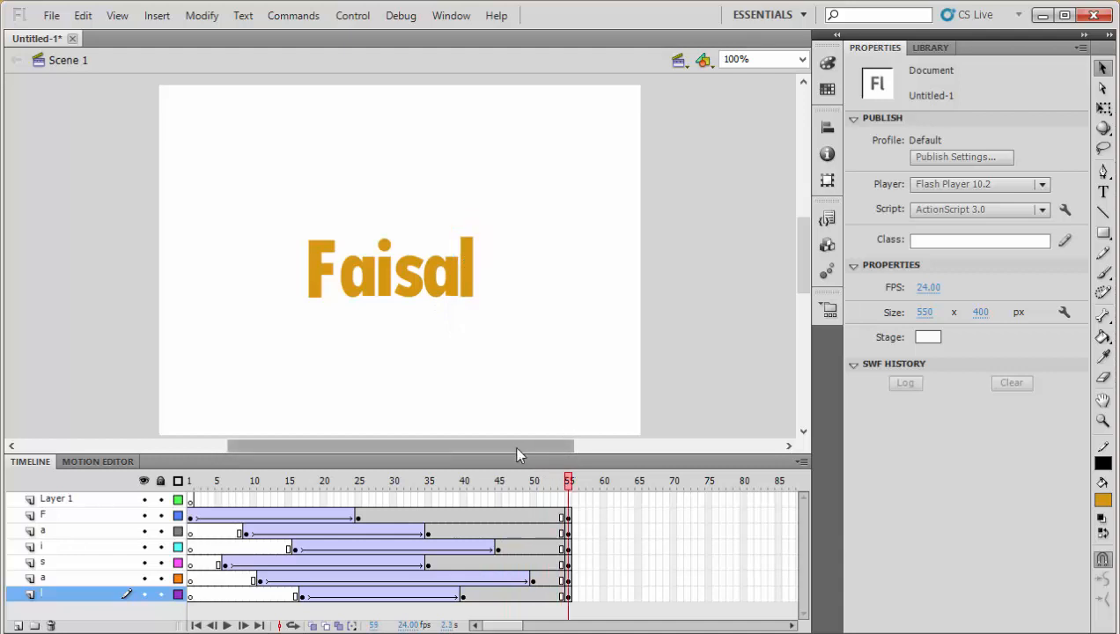
pyautogui.hotkey('ctrl', 'Return')
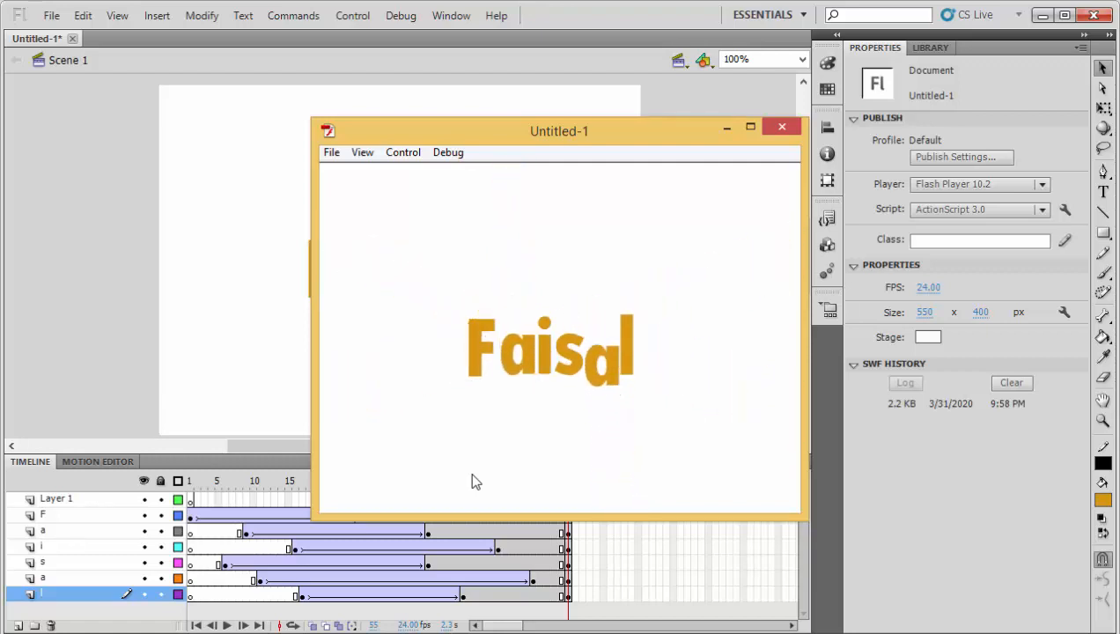
pyautogui.click(788, 129)
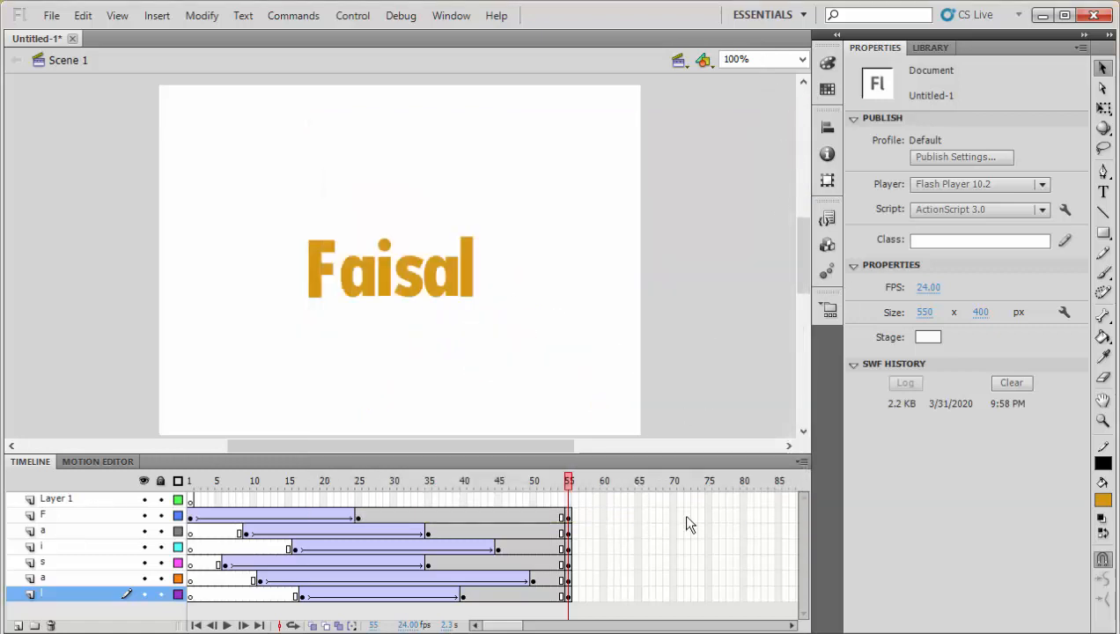
# - Insert a keyframe at frame 70 on the F layer and move the F off the stage's right side to about X 717, Y 78
pyautogui.rightClick(673, 517)
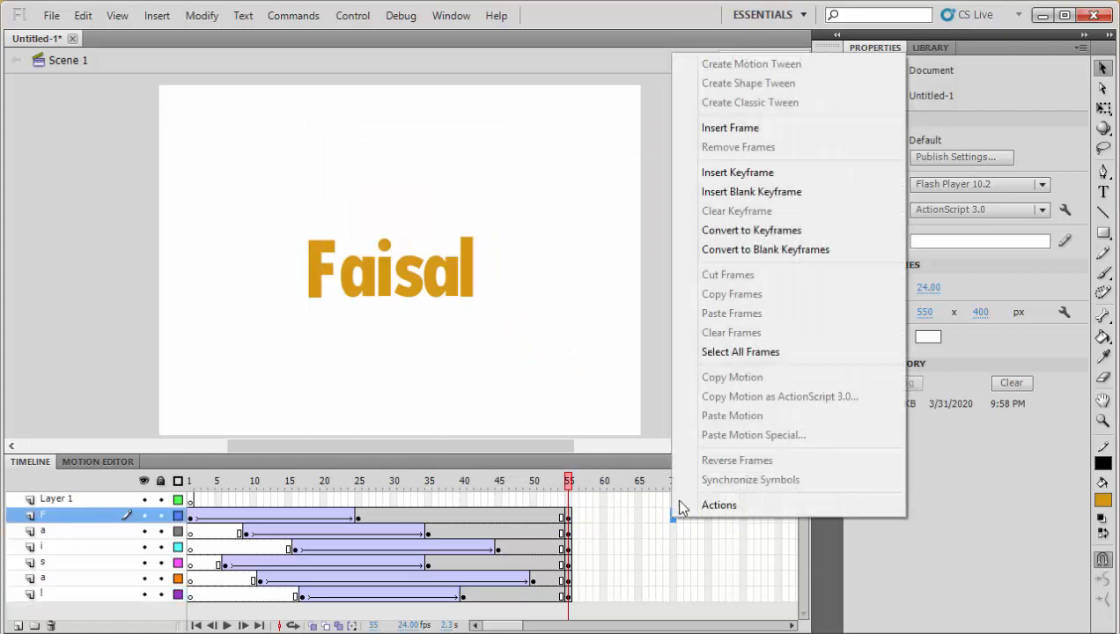
pyautogui.click(779, 173)
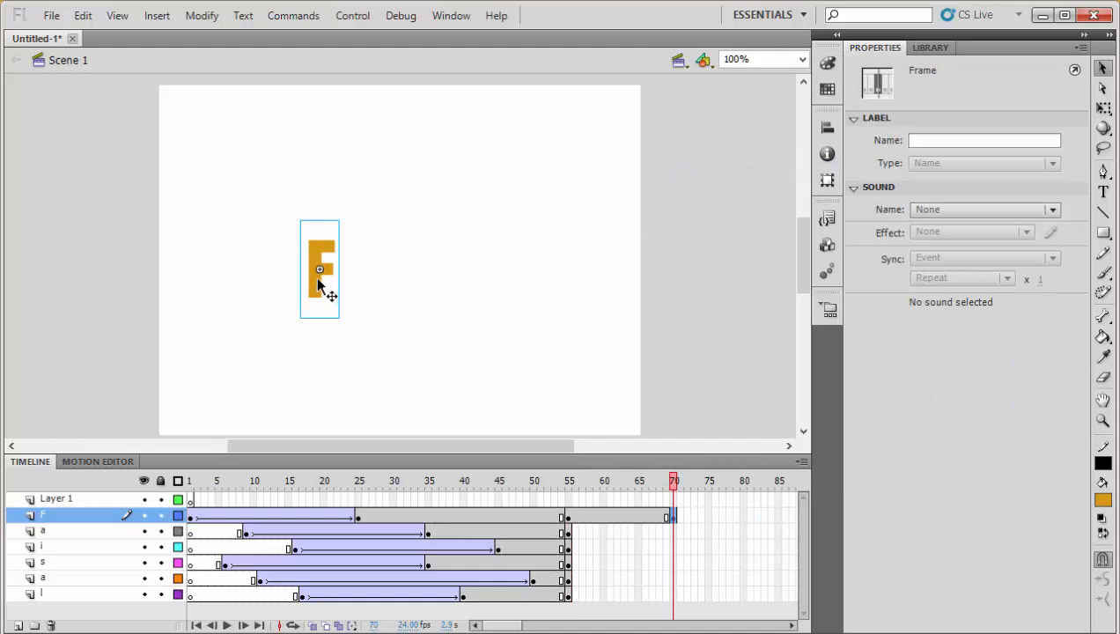
pyautogui.moveTo(318, 281); pyautogui.dragTo(785, 166)
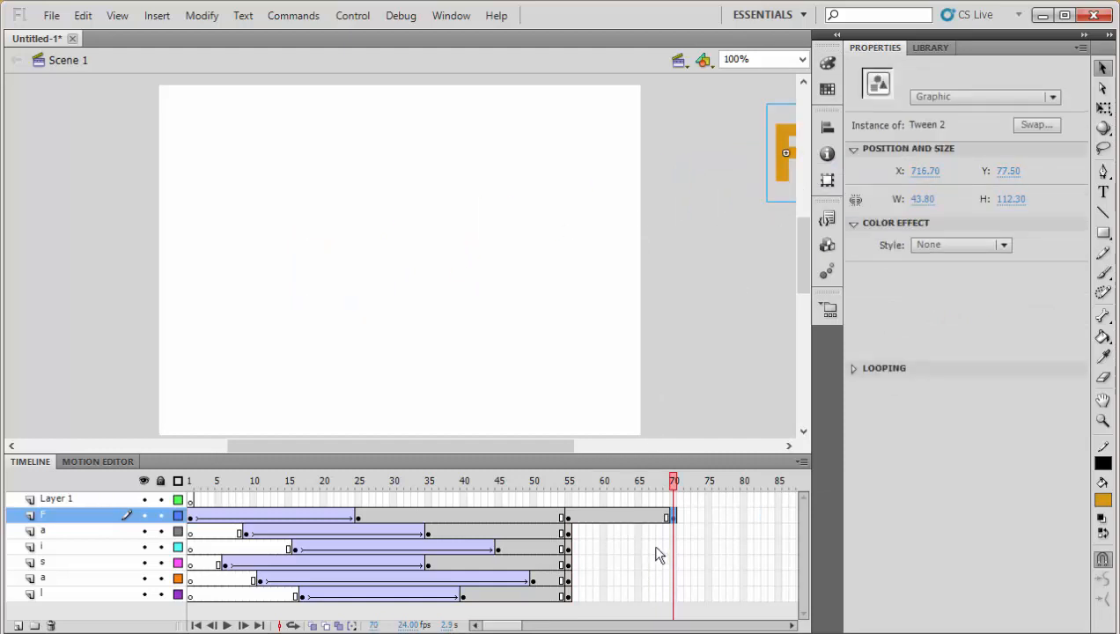
# - Insert a keyframe at frame 65 on the first a layer and move that letter off the left side of the stage
pyautogui.rightClick(638, 533)
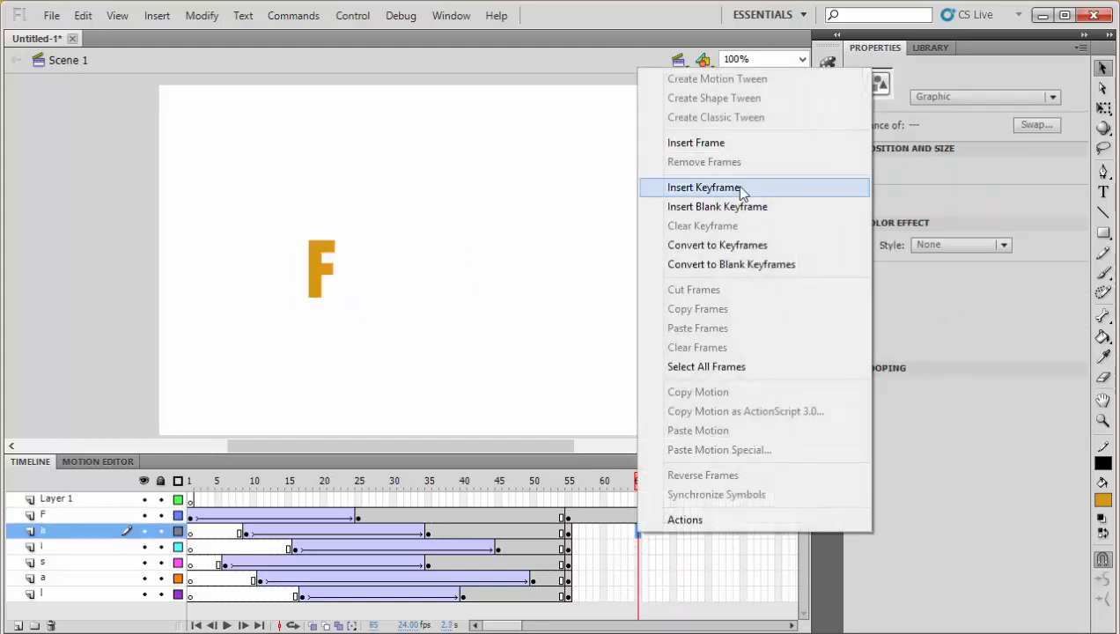
pyautogui.click(740, 189)
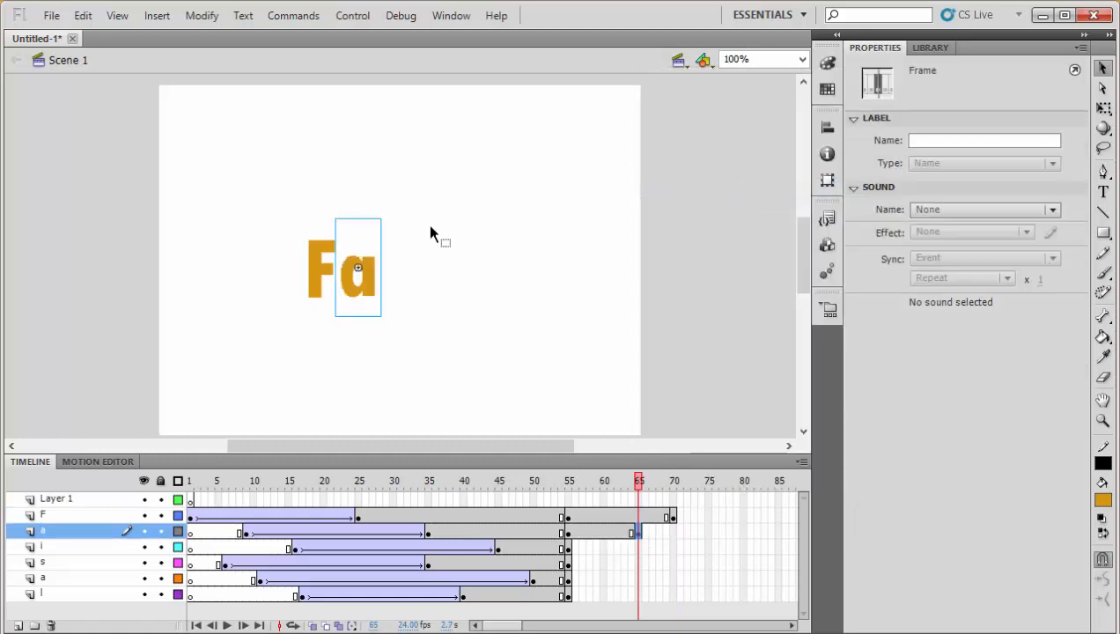
pyautogui.moveTo(370, 265); pyautogui.dragTo(1, 351)
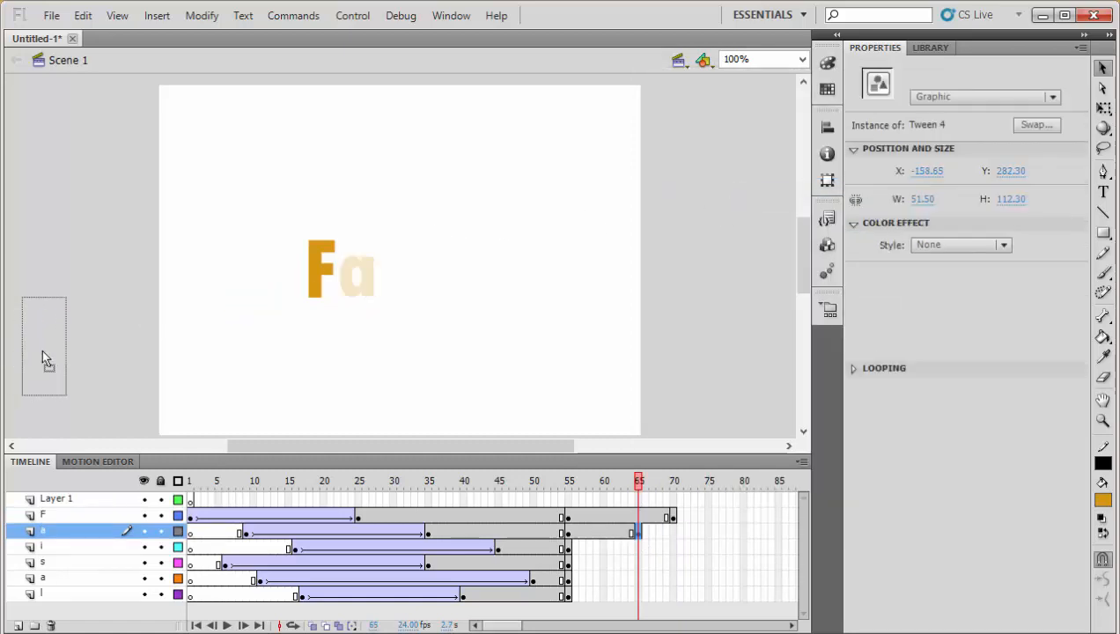
# - Insert a keyframe at frame 85 on the i layer and move the i below the stage to about X 276, Y 528
pyautogui.click(778, 546)
pyautogui.rightClick(778, 546)
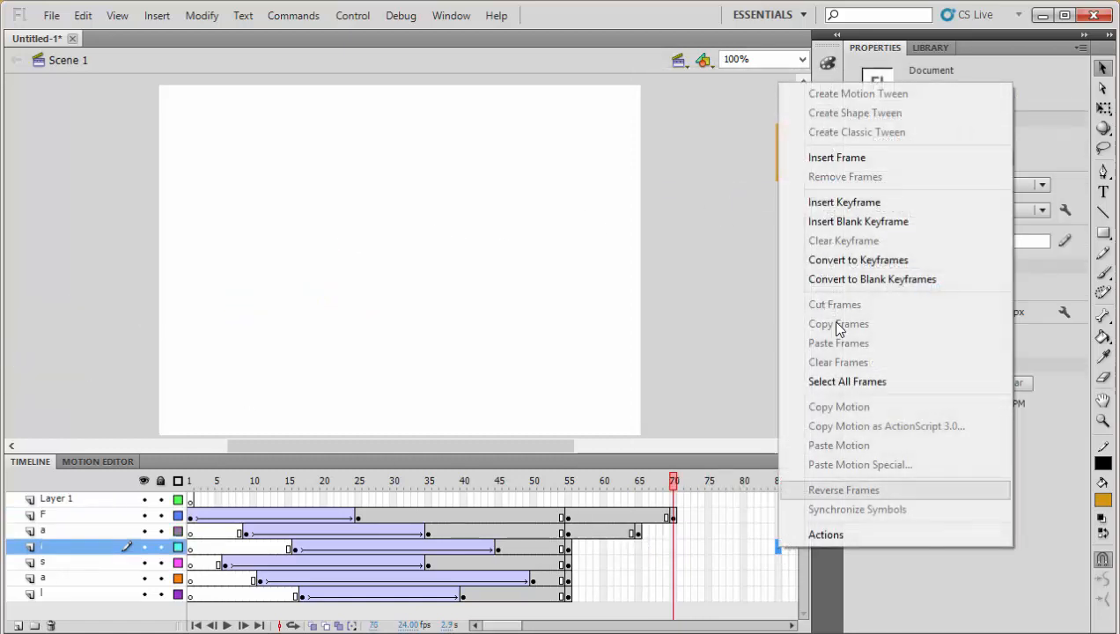
pyautogui.click(844, 202)
pyautogui.click(382, 292)
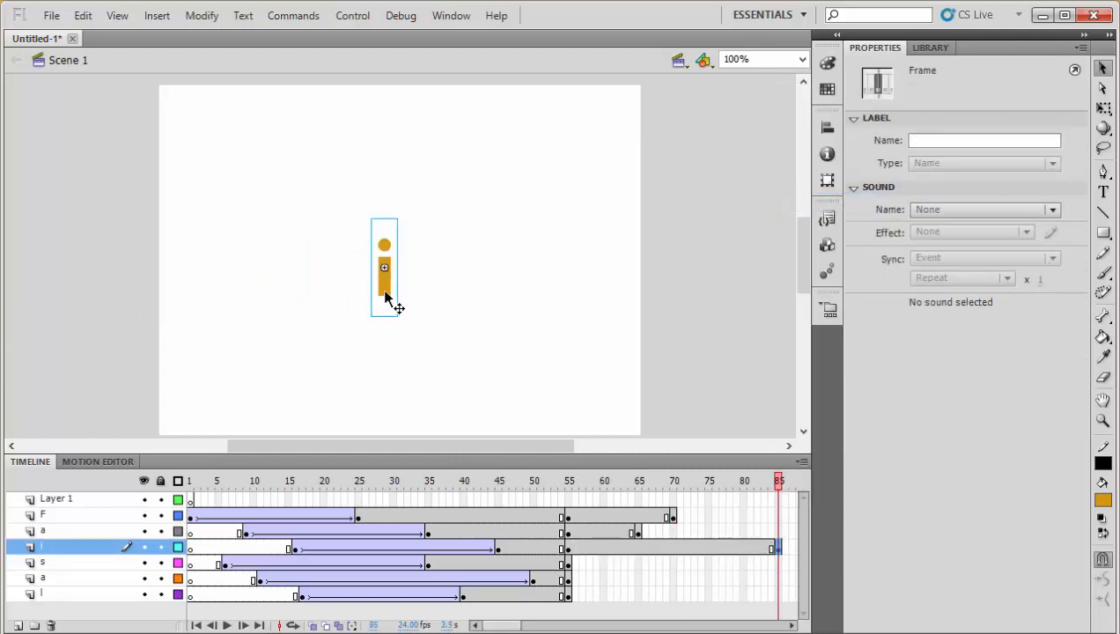
pyautogui.scroll(-1, 388, 291)
pyautogui.moveTo(399, 223); pyautogui.dragTo(409, 317)
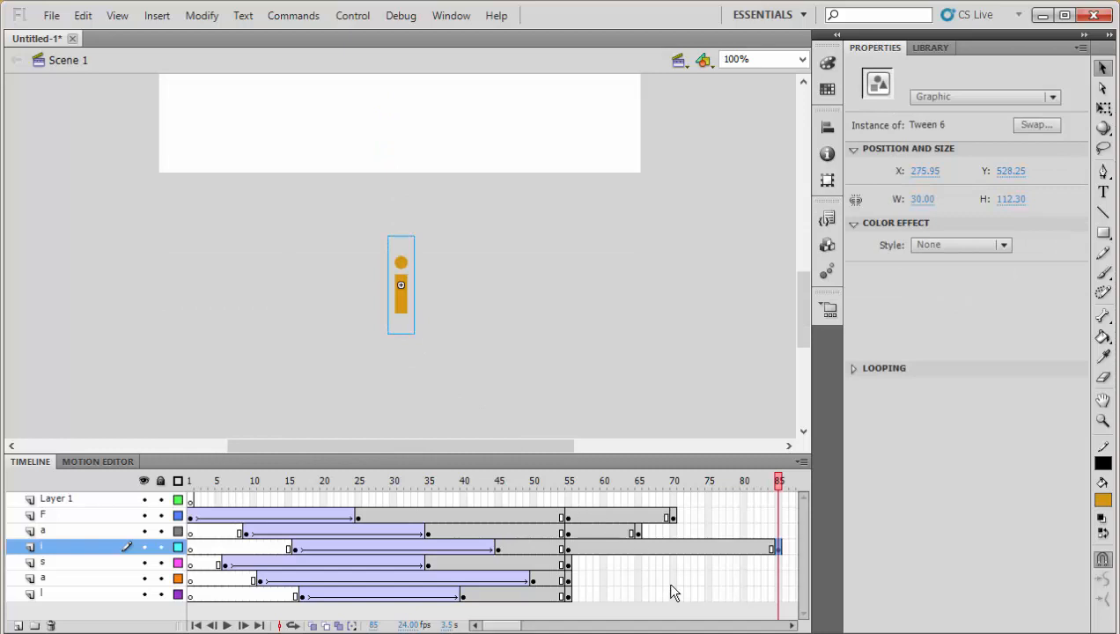
# - Insert a keyframe at frame 75 on the s layer and move the s above the stage to about X 202, Y -141
pyautogui.click(707, 564)
pyautogui.rightClick(708, 563)
pyautogui.click(801, 222)
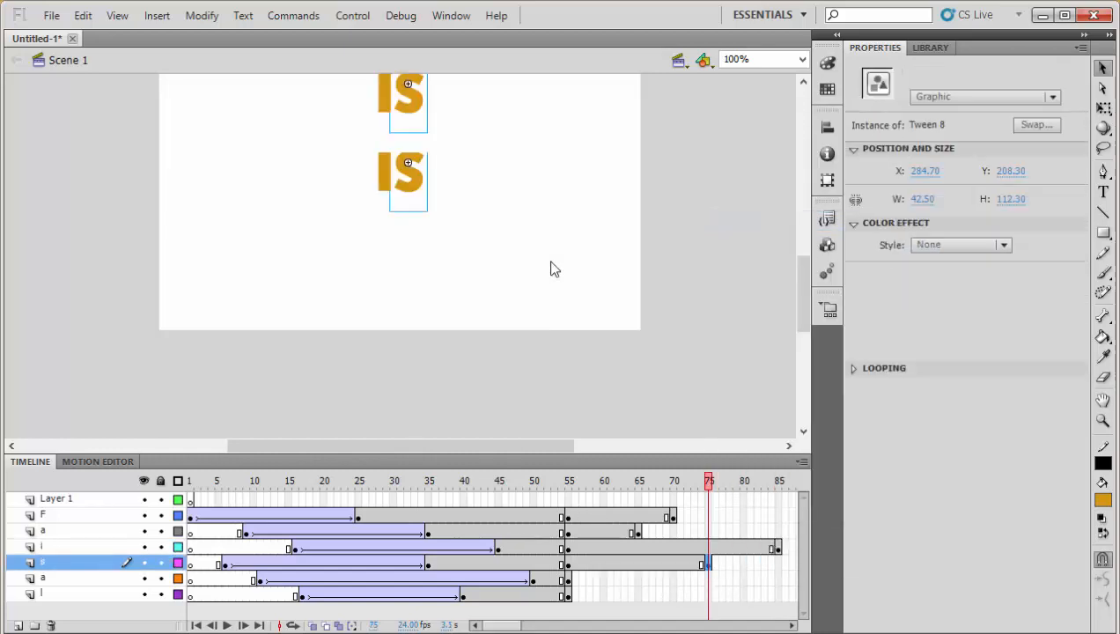
pyautogui.scroll(3, 410, 280)
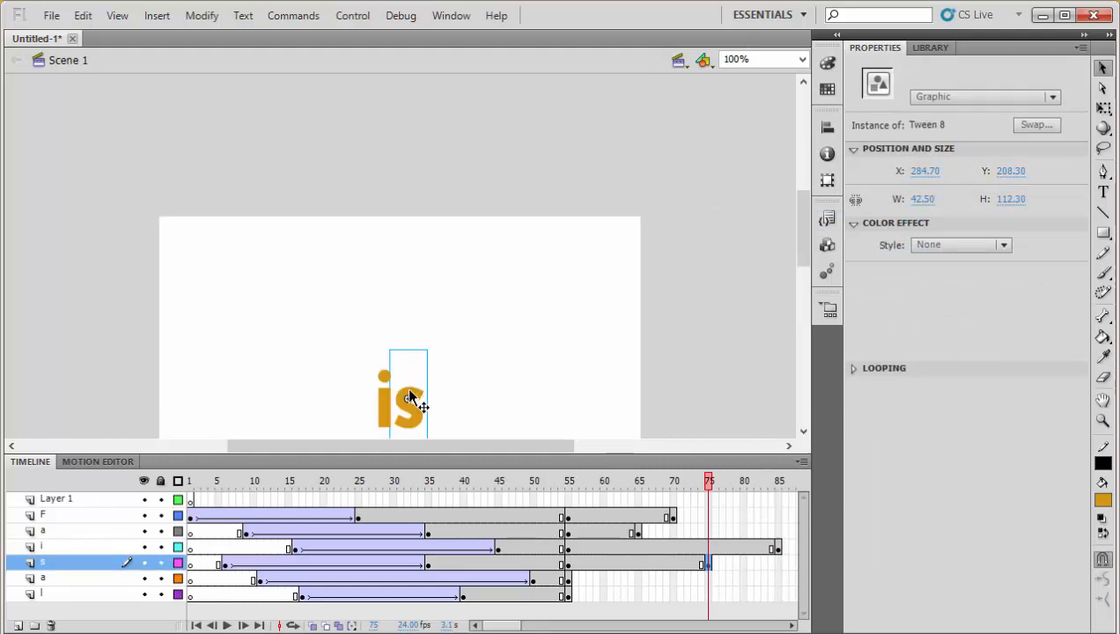
pyautogui.moveTo(418, 405); pyautogui.dragTo(338, 90)
pyautogui.scroll(-3, 474, 322)
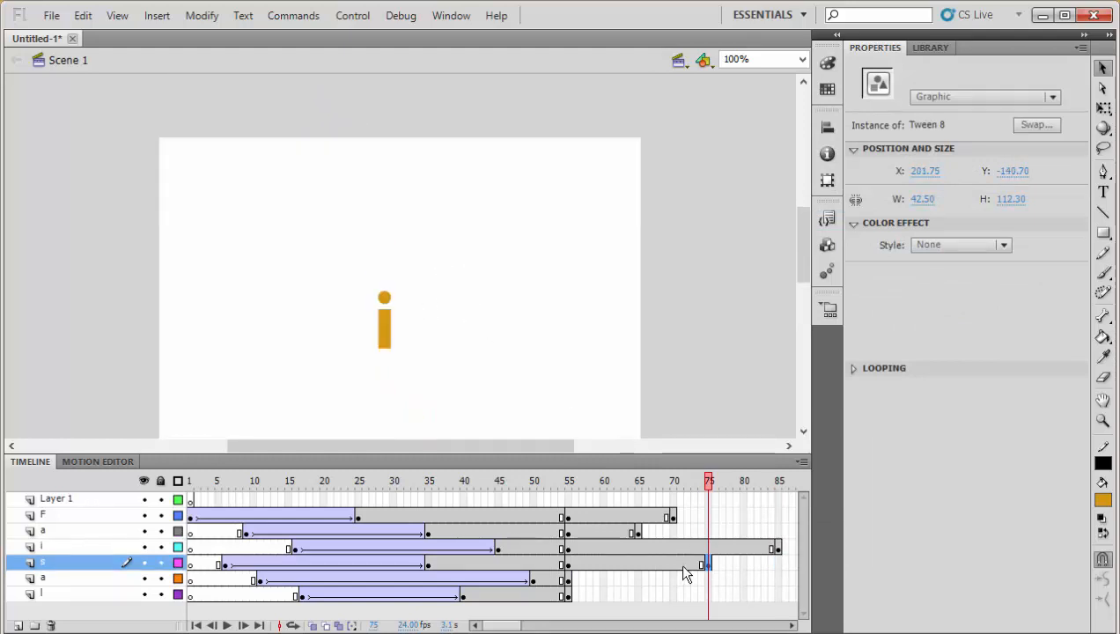
# - Insert a keyframe at frame 70 on the second a layer and move that letter beyond the stage's upper-left corner to about X -84, Y -28
pyautogui.rightClick(672, 578)
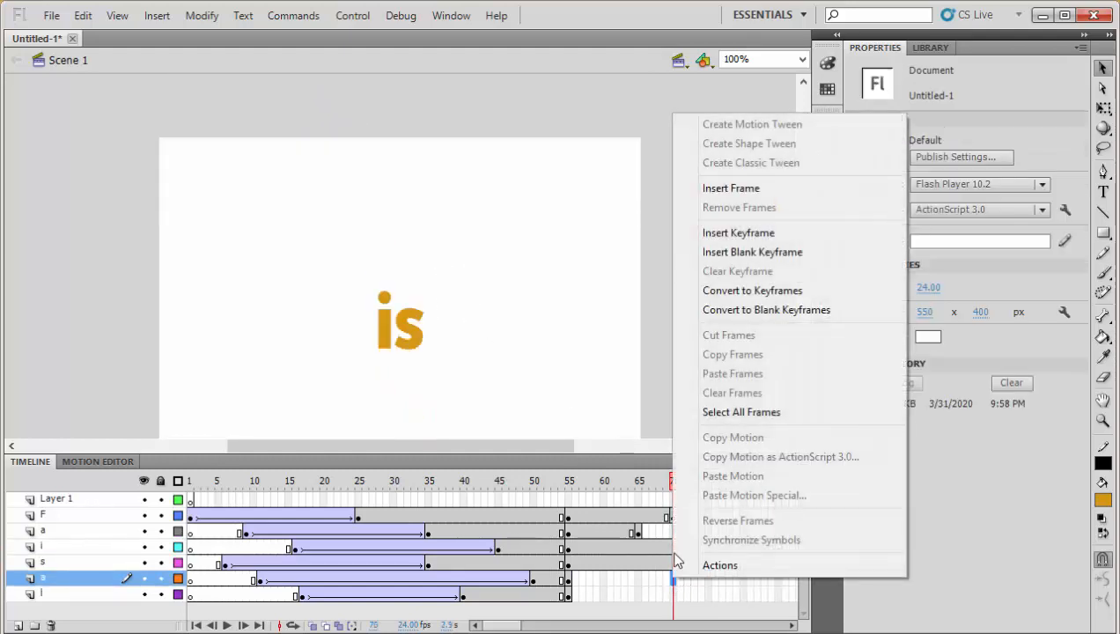
pyautogui.click(731, 233)
pyautogui.moveTo(443, 332); pyautogui.dragTo(93, 145)
pyautogui.scroll(-5, 386, 320)
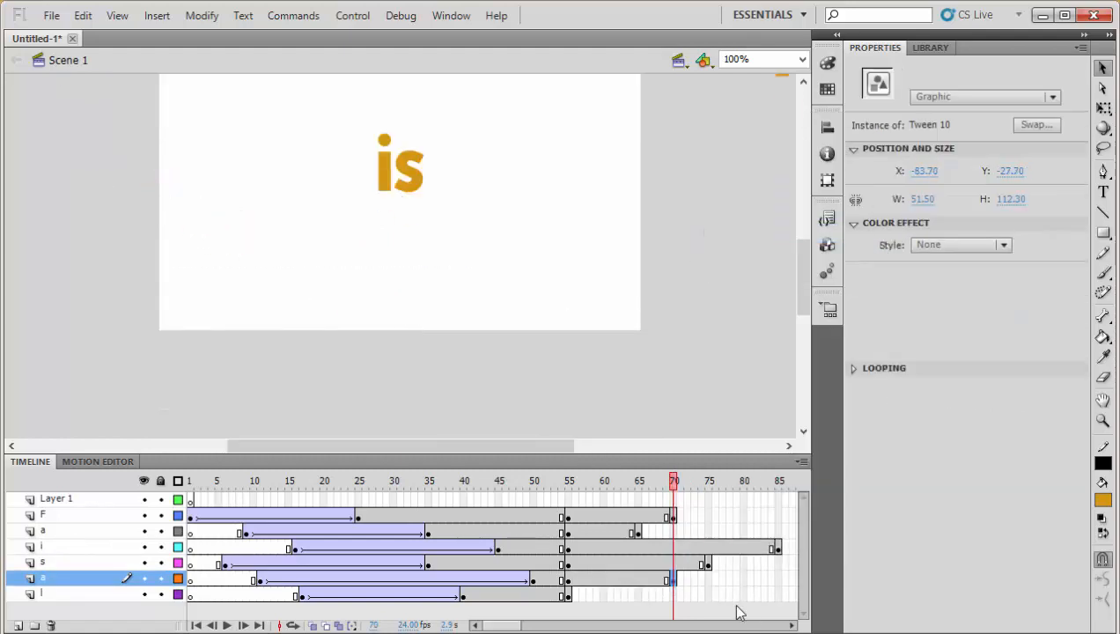
# - Insert a keyframe at frame 80 on the l layer and move the l beyond the stage's lower-right corner
pyautogui.click(744, 594)
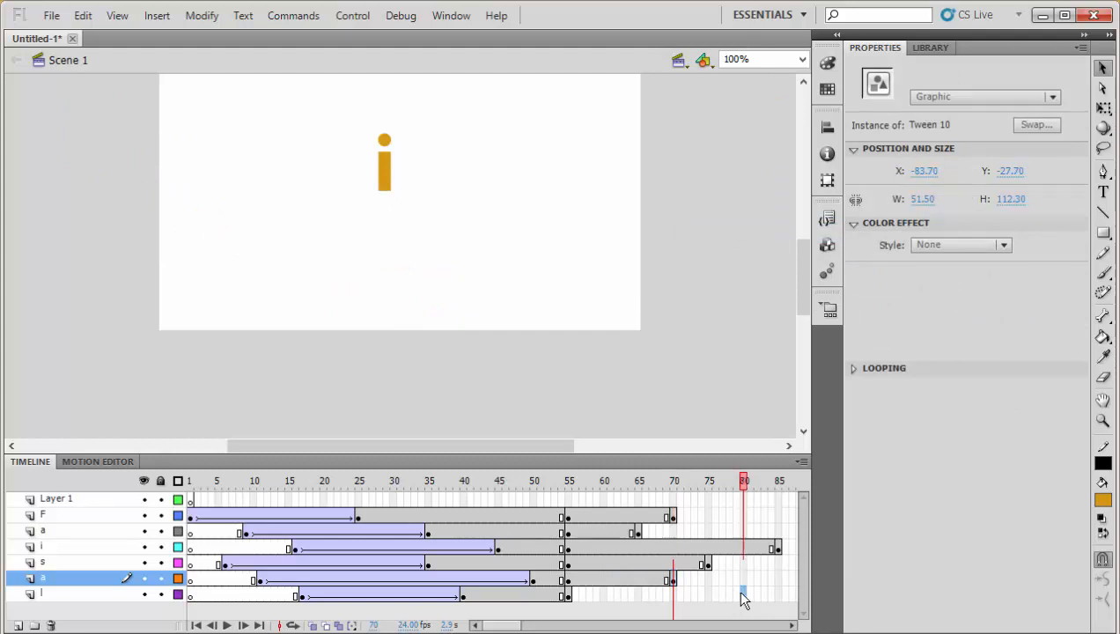
pyautogui.rightClick(744, 594)
pyautogui.click(835, 249)
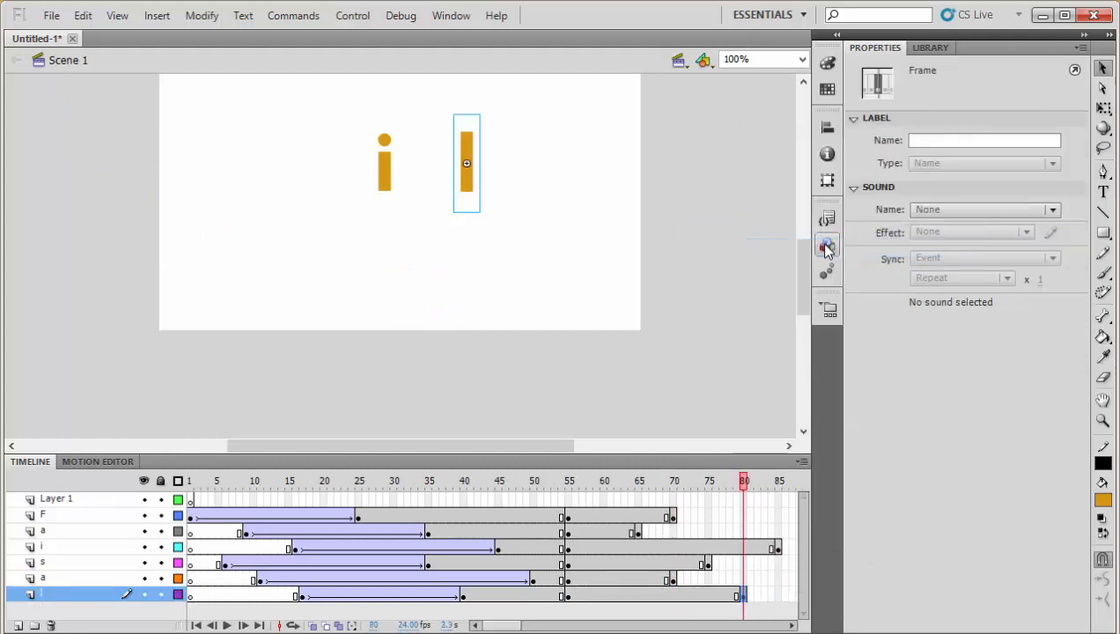
pyautogui.moveTo(473, 192); pyautogui.dragTo(696, 429)
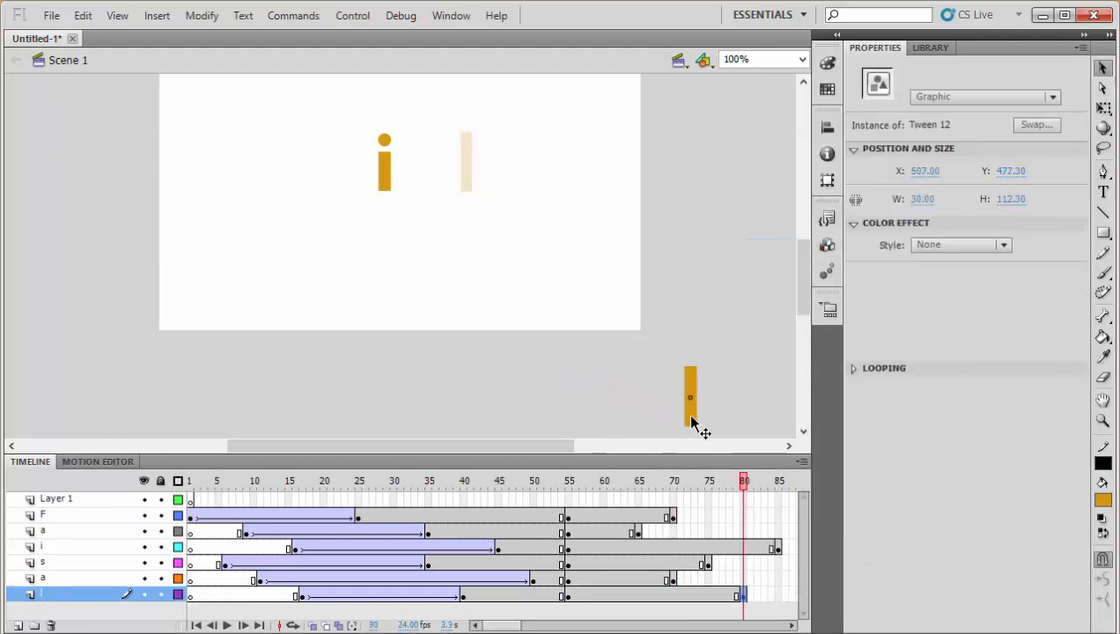
# - Create classic tweens between frame 55 and the last keyframe on all six letter layers and test the movie
pyautogui.rightClick(636, 517)
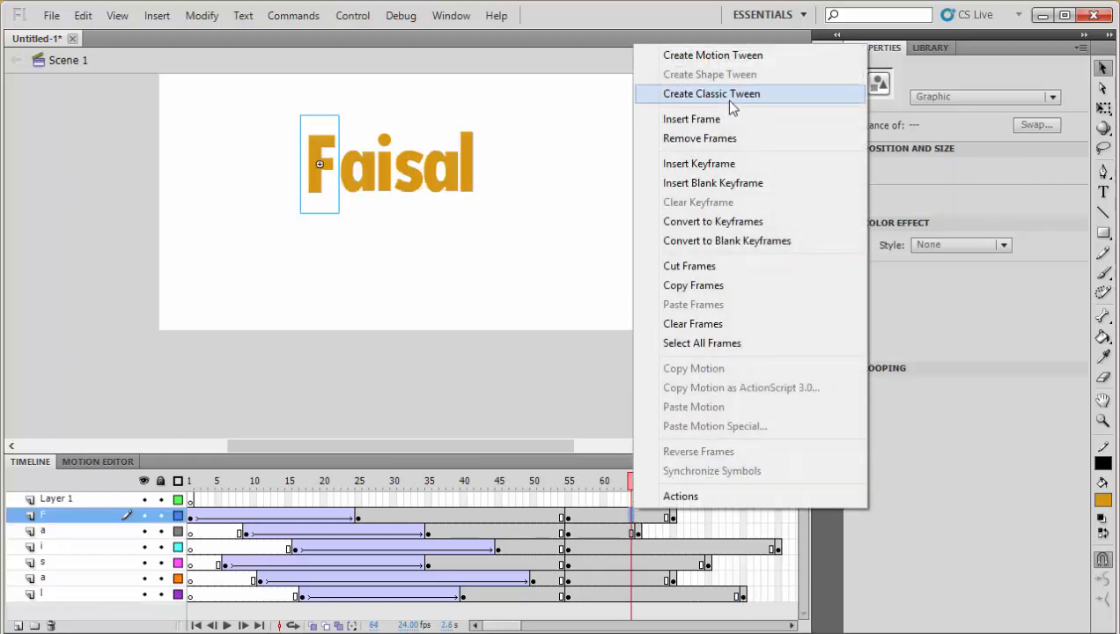
pyautogui.click(725, 99)
pyautogui.click(605, 539)
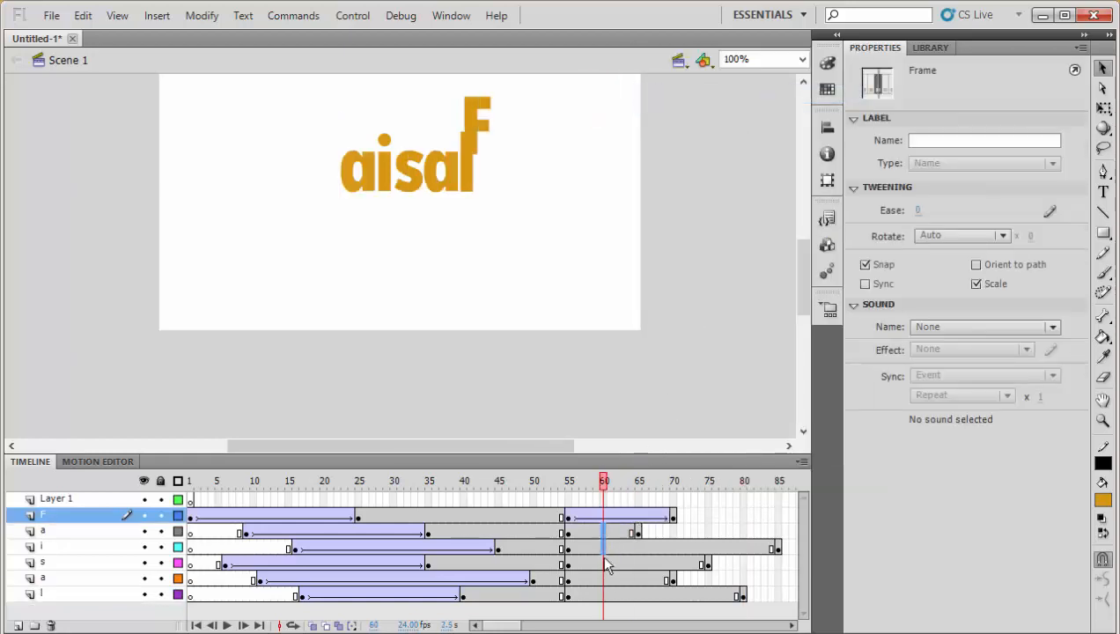
pyautogui.rightClick(606, 598)
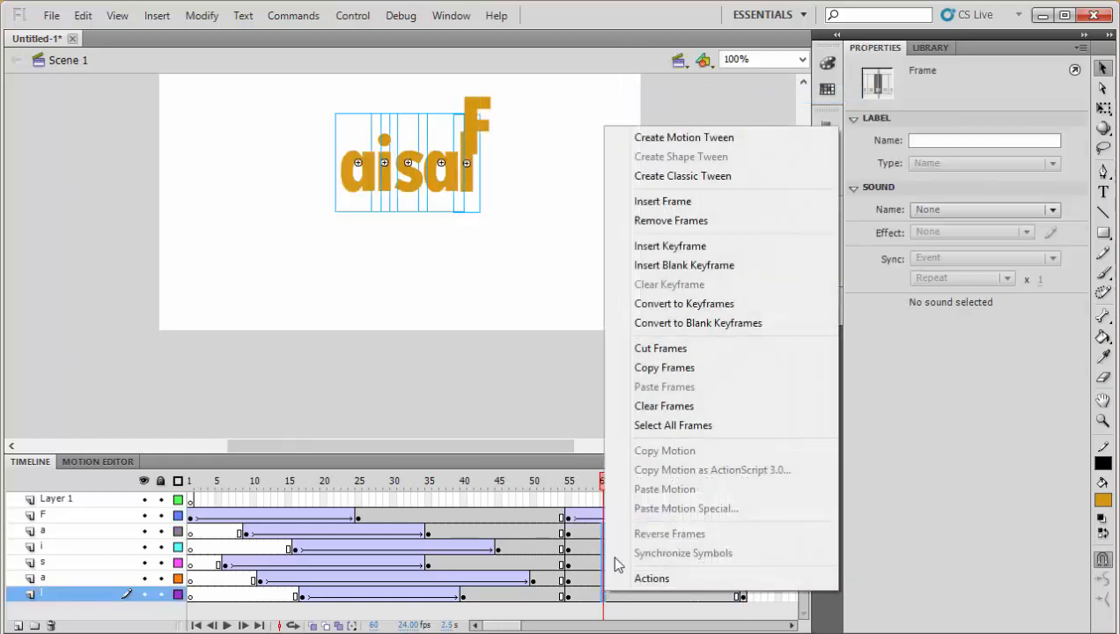
pyautogui.click(738, 180)
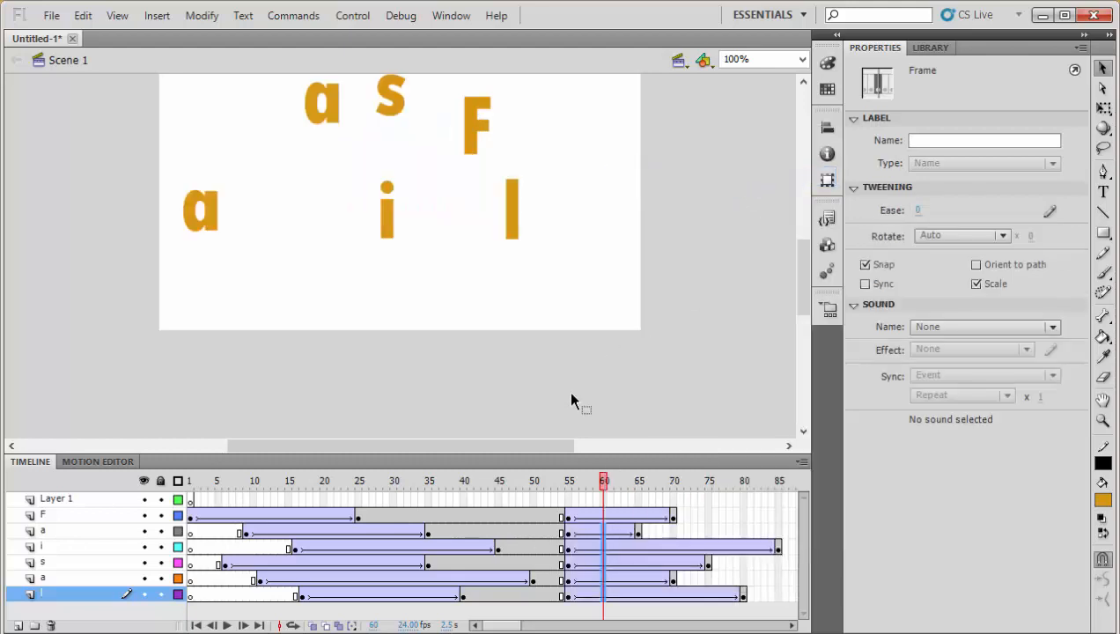
pyautogui.hotkey('ctrl', 'Return')
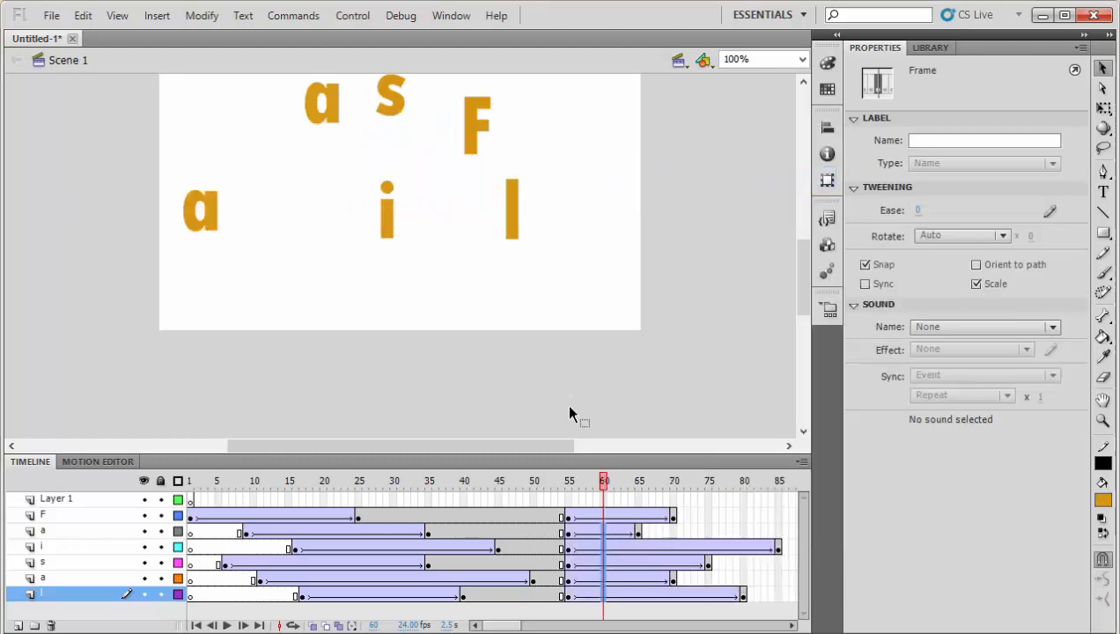